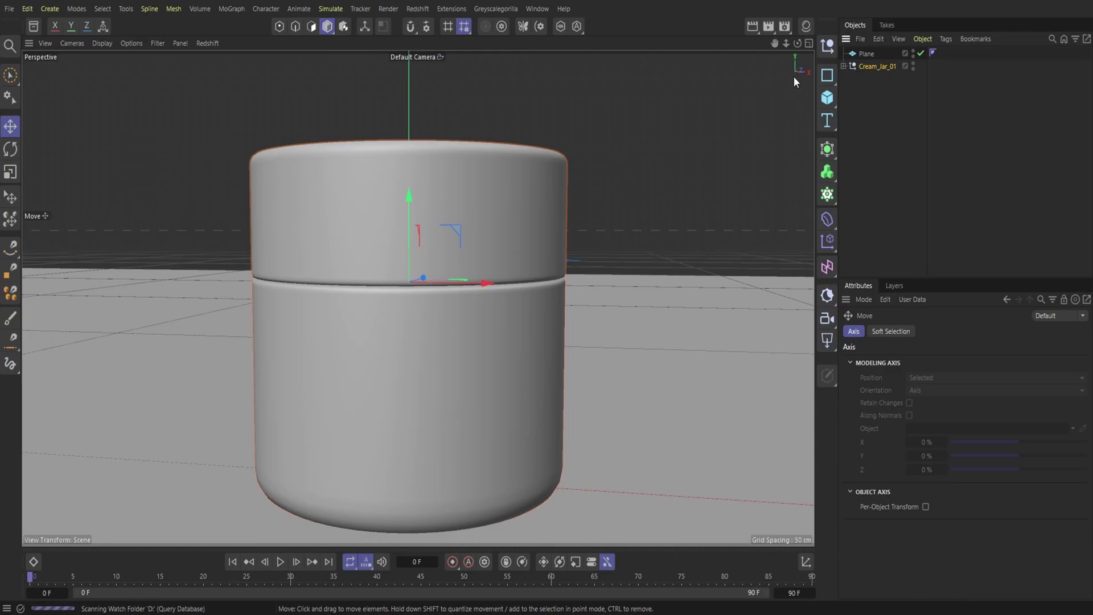
Step: Add a Redshift camera to the scene and look through it in the viewport
left_click_drag(786, 42, 788, 46)
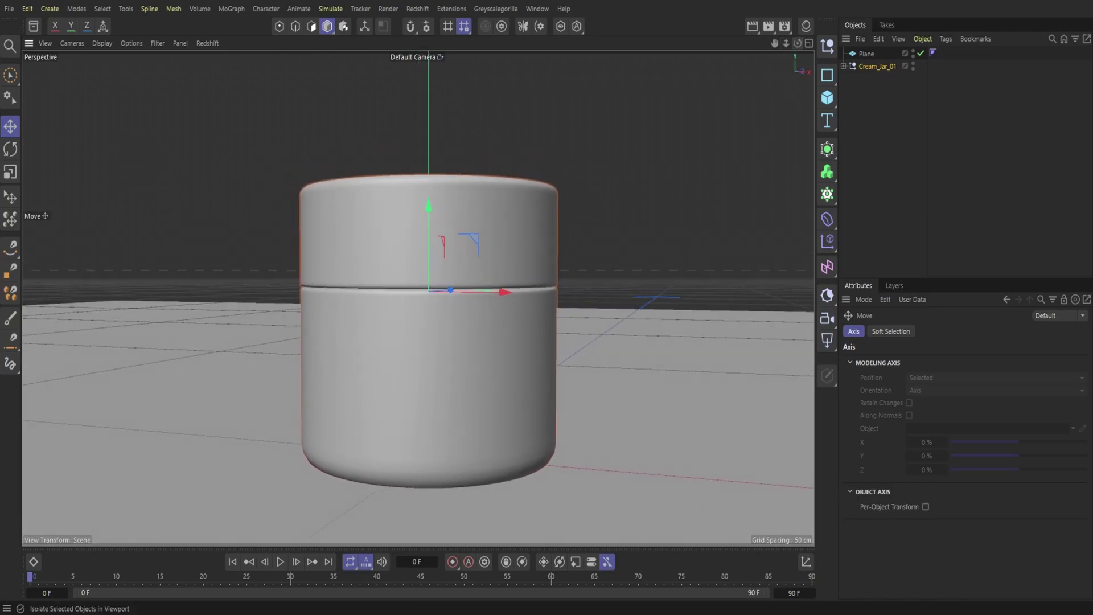
left_click(417, 8)
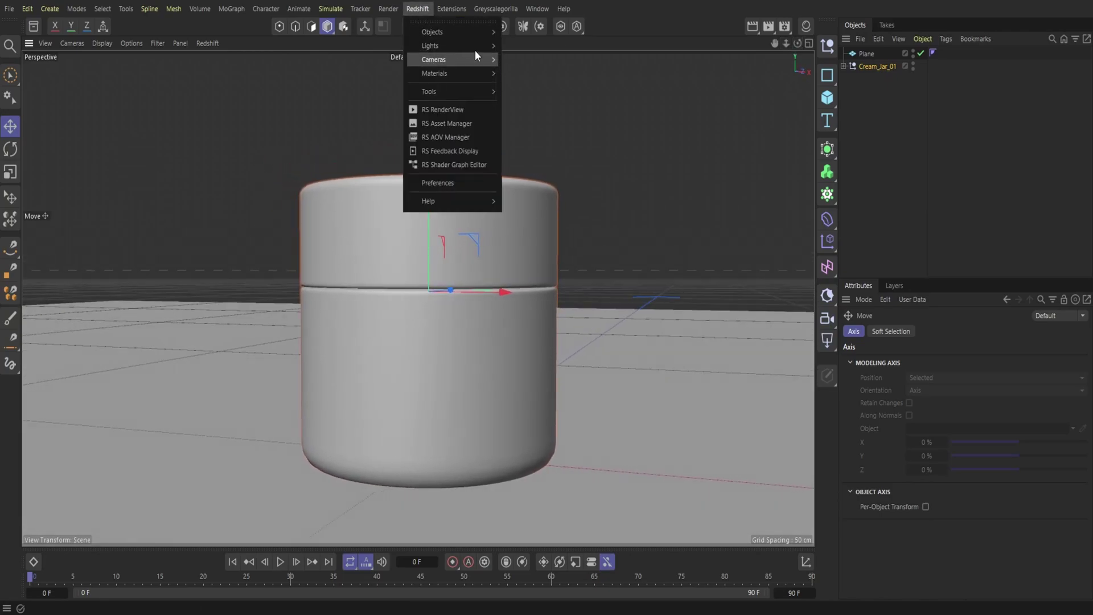
mouse_move(466, 57)
left_click(524, 67)
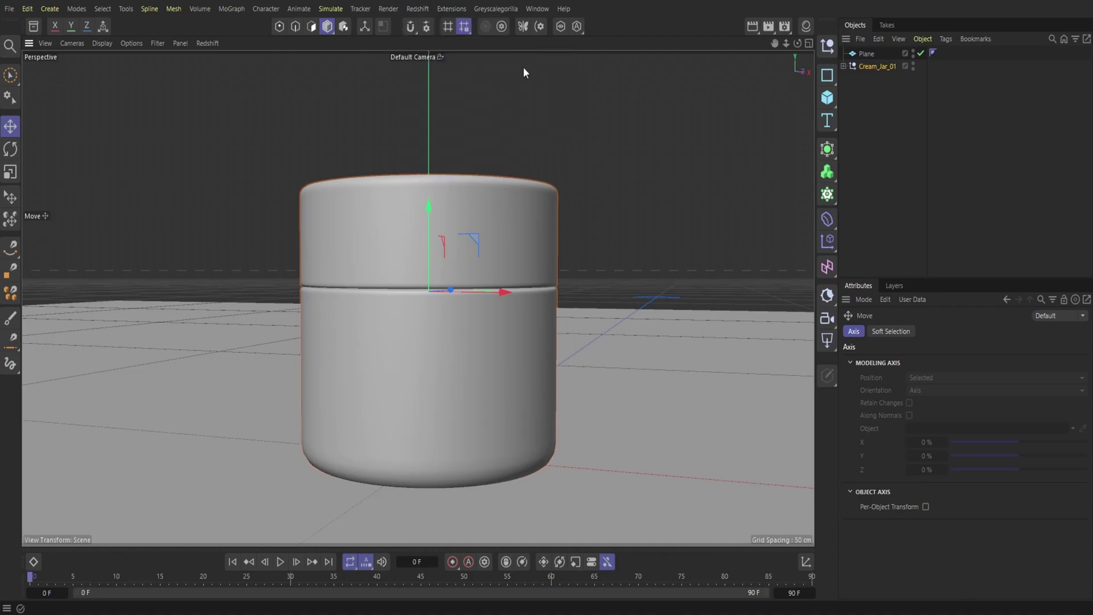
left_click(415, 57)
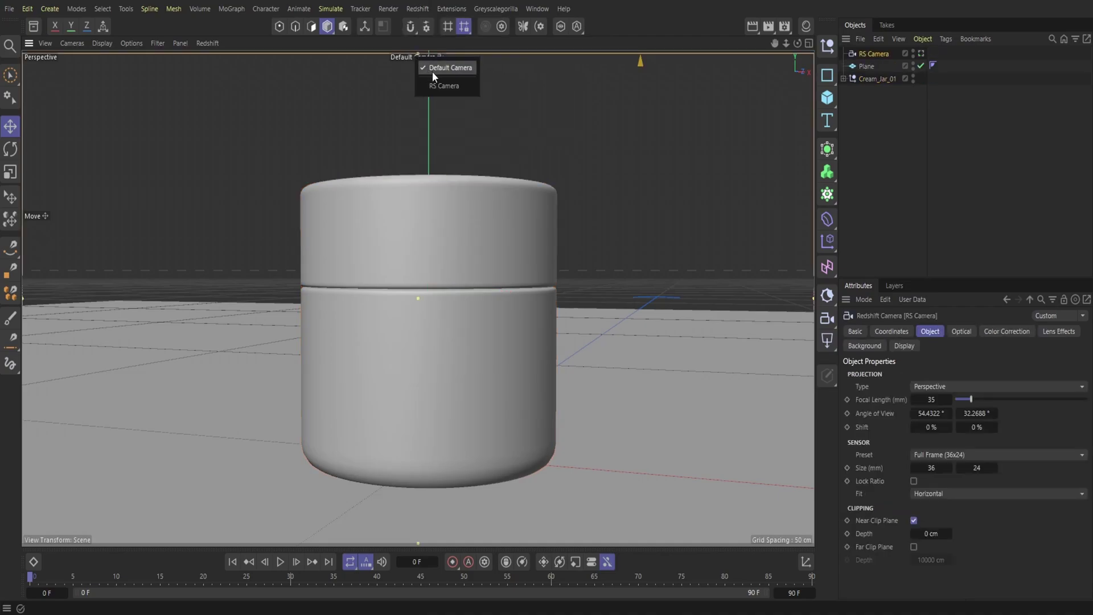
left_click(436, 85)
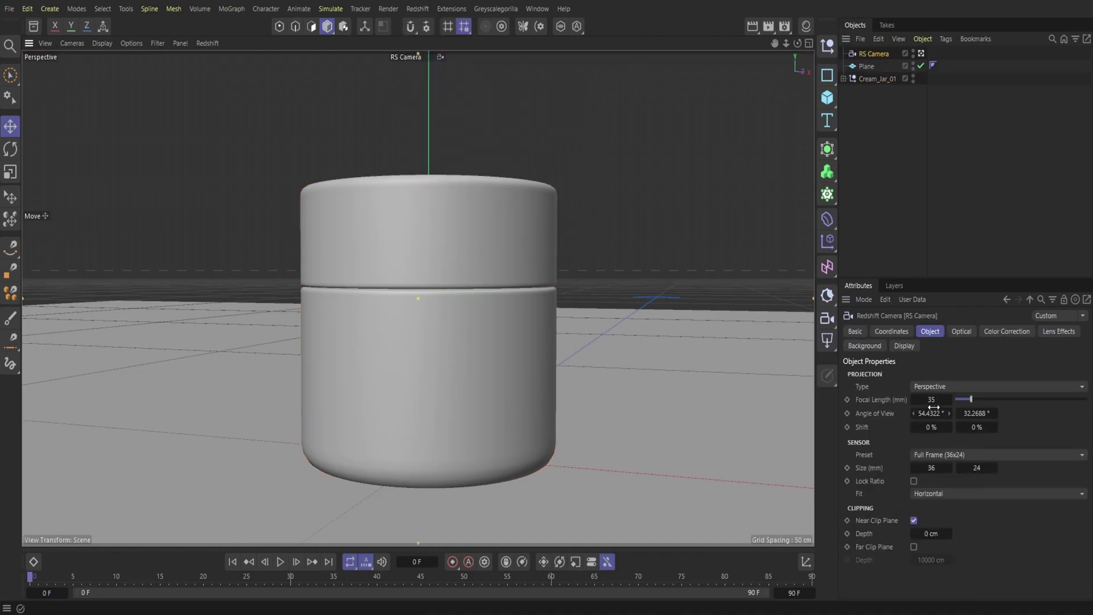
Step: Set the RS Camera's focal length to 200 mm and reframe it so the whole cream jar fits in the shot
left_click(936, 400)
type("200")
key("Return")
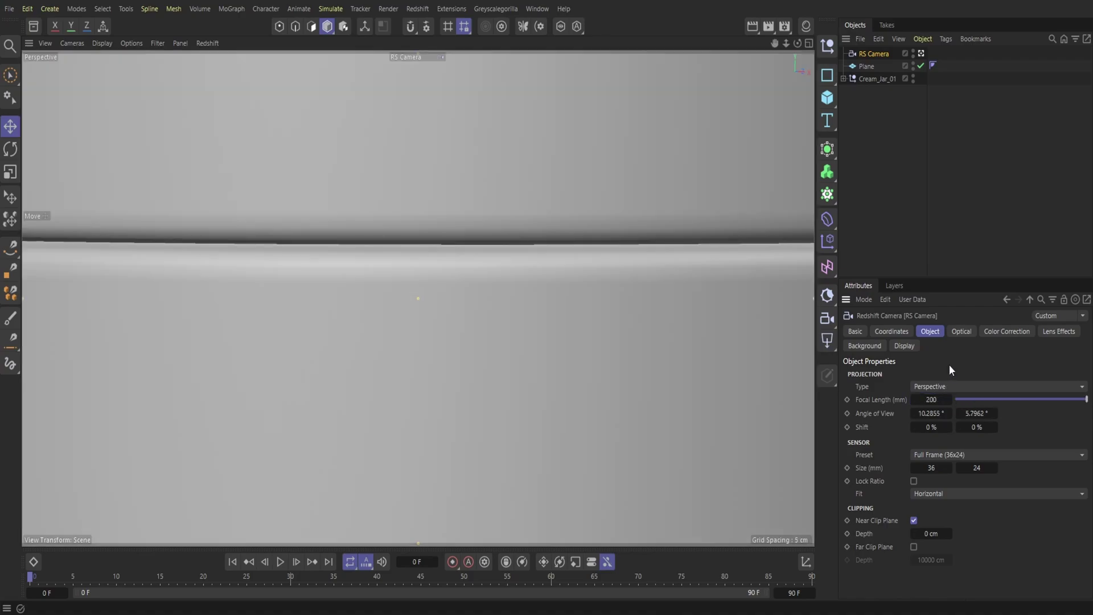
mouse_move(785, 44)
left_mouse_down()
mouse_move(717, 62)
mouse_move(767, 52)
left_mouse_up()
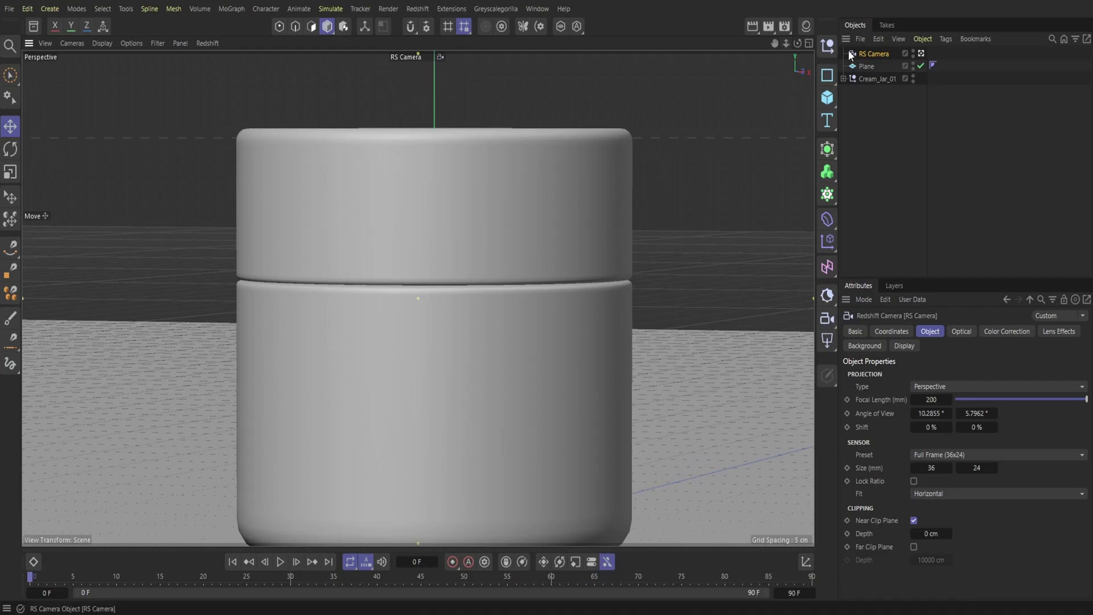
left_click_drag(798, 43, 777, 27)
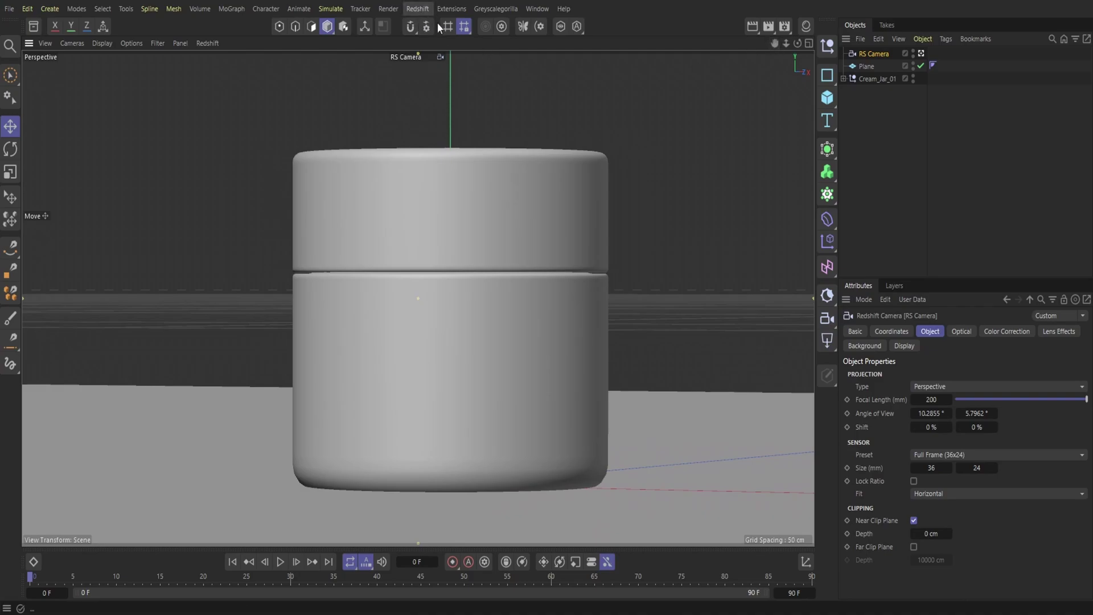
Step: Open the Redshift RenderView and set it to render from RS Camera
left_click(419, 8)
left_click(442, 106)
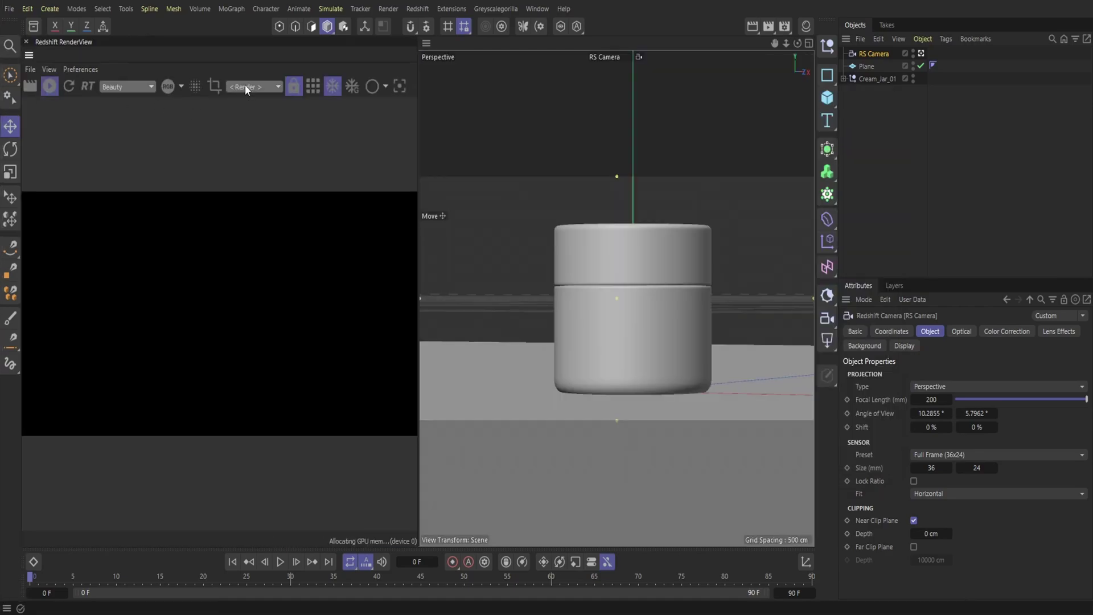
left_click(246, 87)
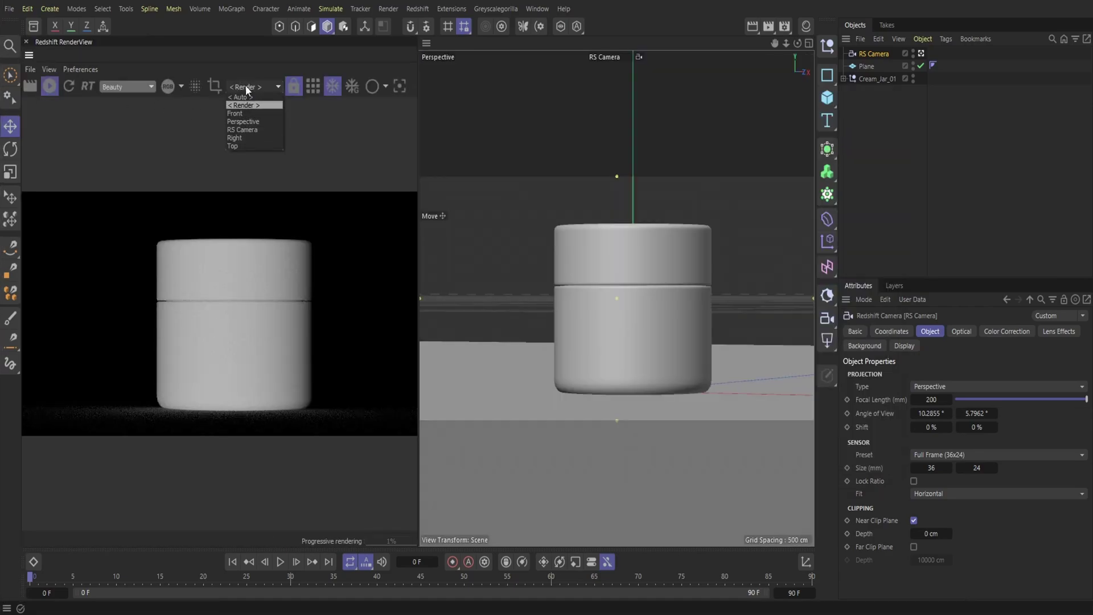
left_click(246, 130)
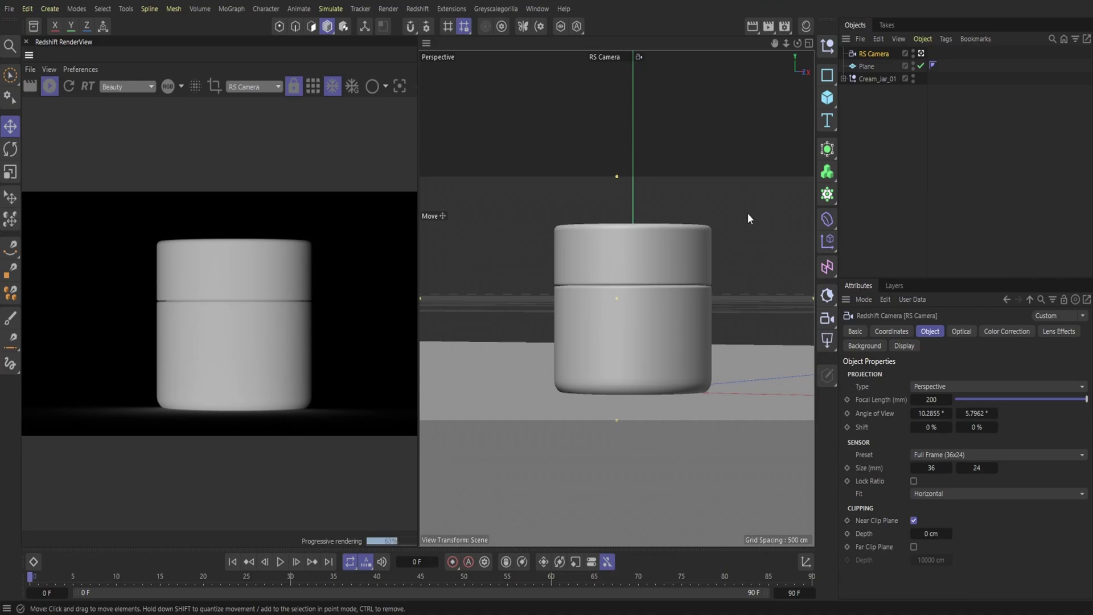
Step: Add a Redshift Dome Light to the scene
left_click(423, 10)
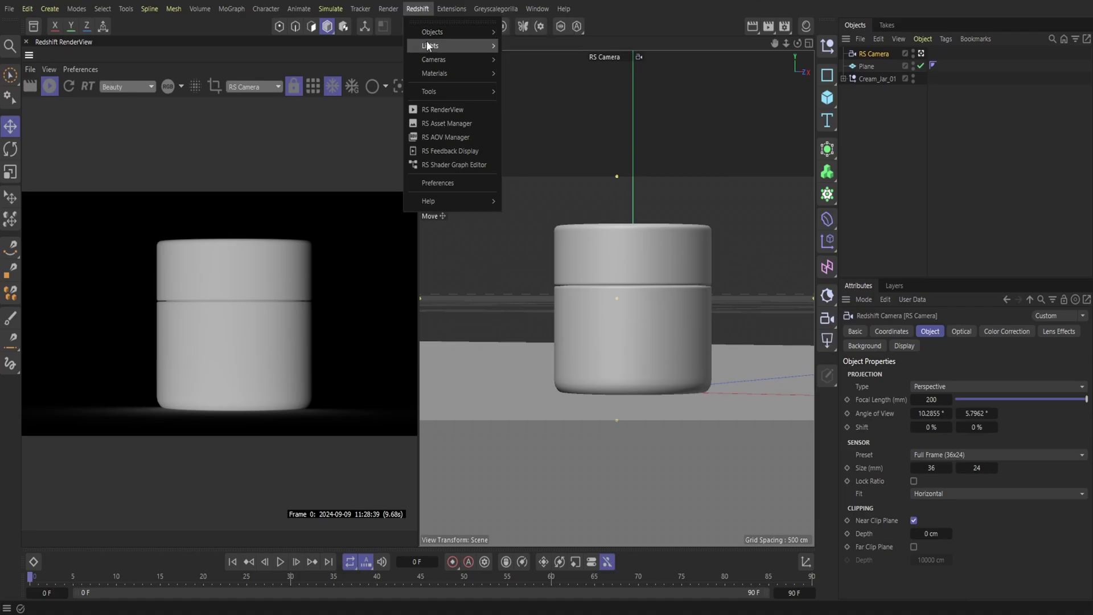
mouse_move(428, 45)
left_click(539, 110)
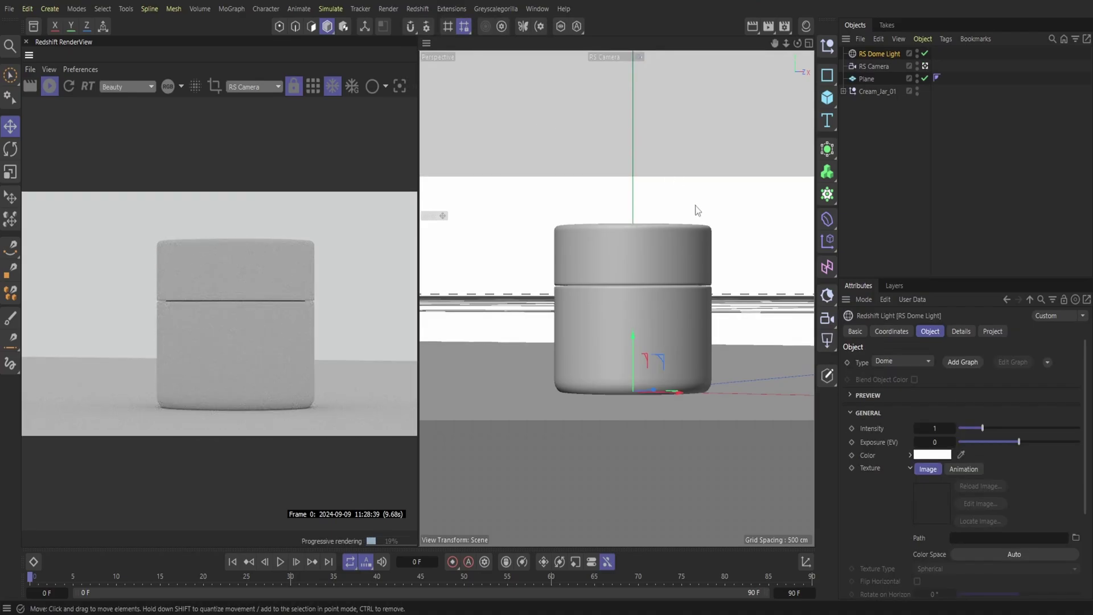
Step: Set Cream_Jar_01 as the RS Camera's depth-of-field focus object and enable Bokeh
left_click(876, 67)
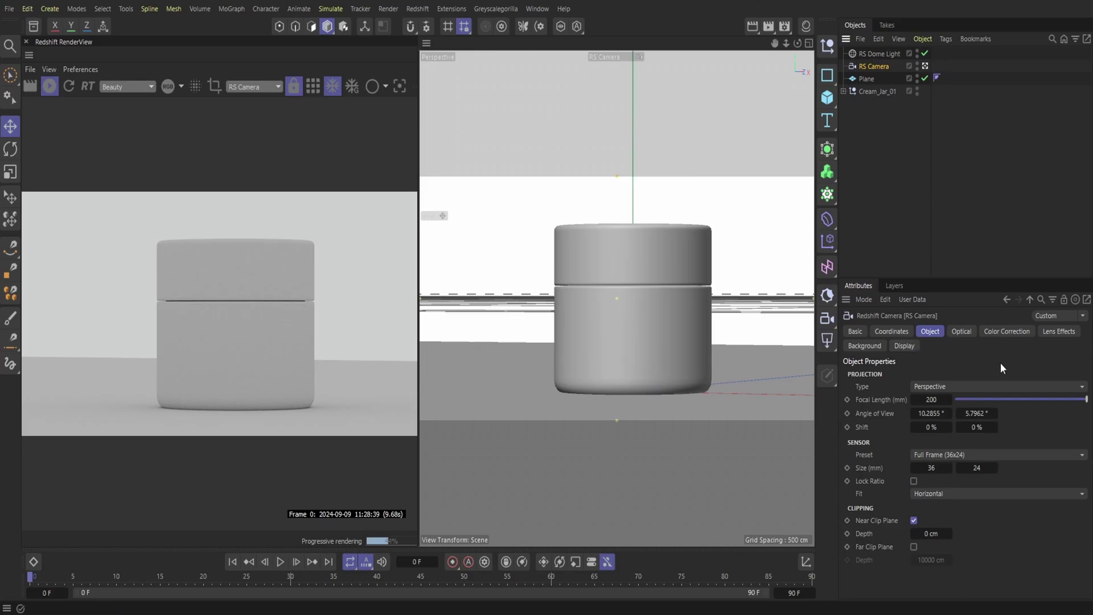
left_click(962, 332)
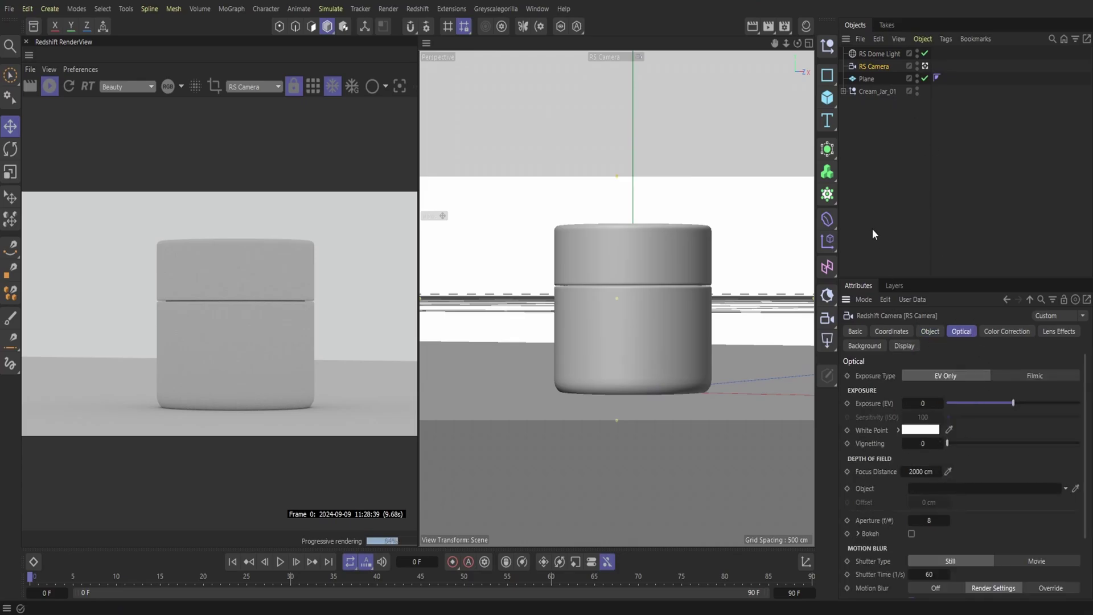
left_click_drag(866, 90, 966, 490)
left_click(912, 535)
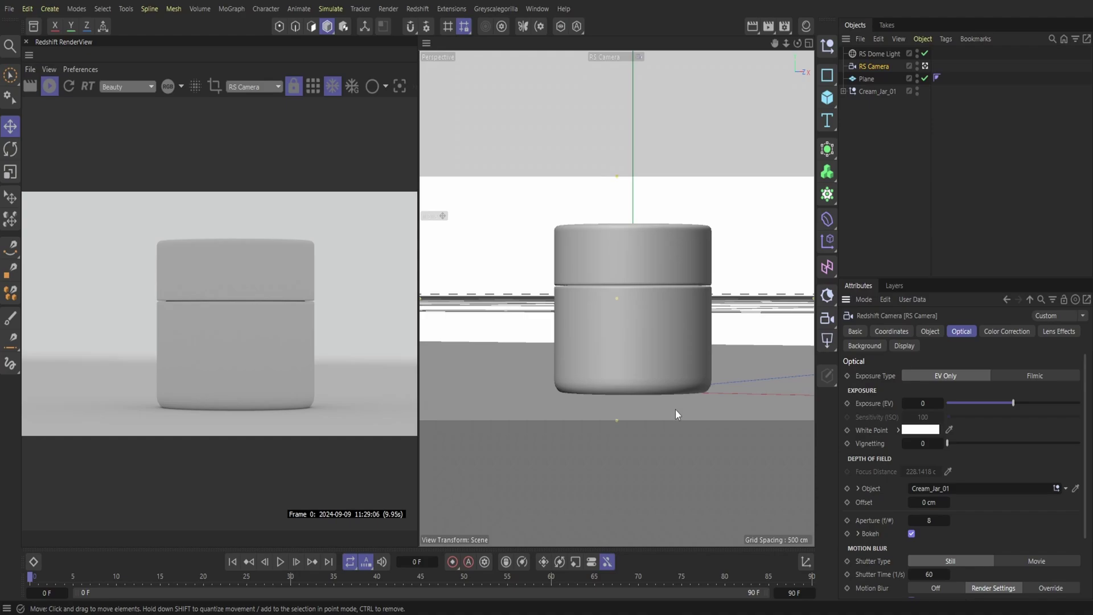
Step: Tint the RS Dome Light pale blue with RGB 219, 229, 255
left_click(866, 54)
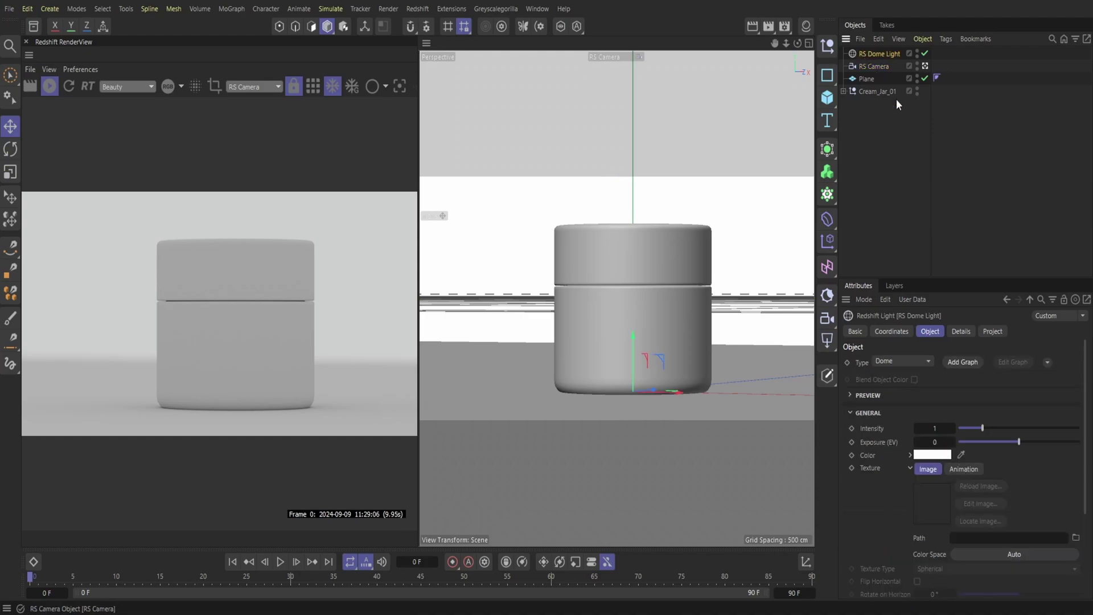
left_click(928, 455)
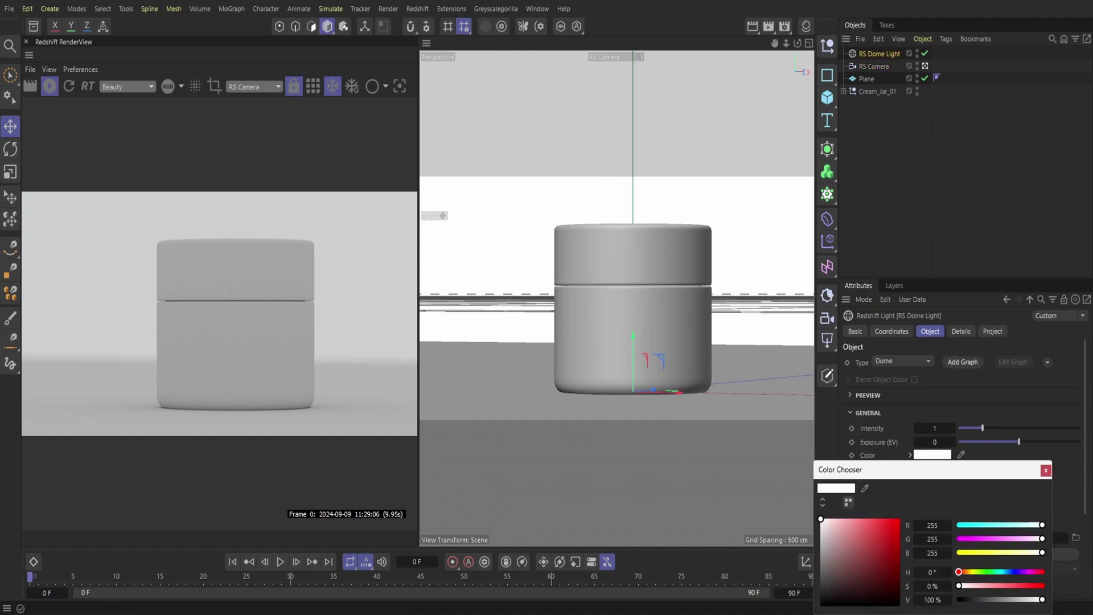
left_click(1027, 540)
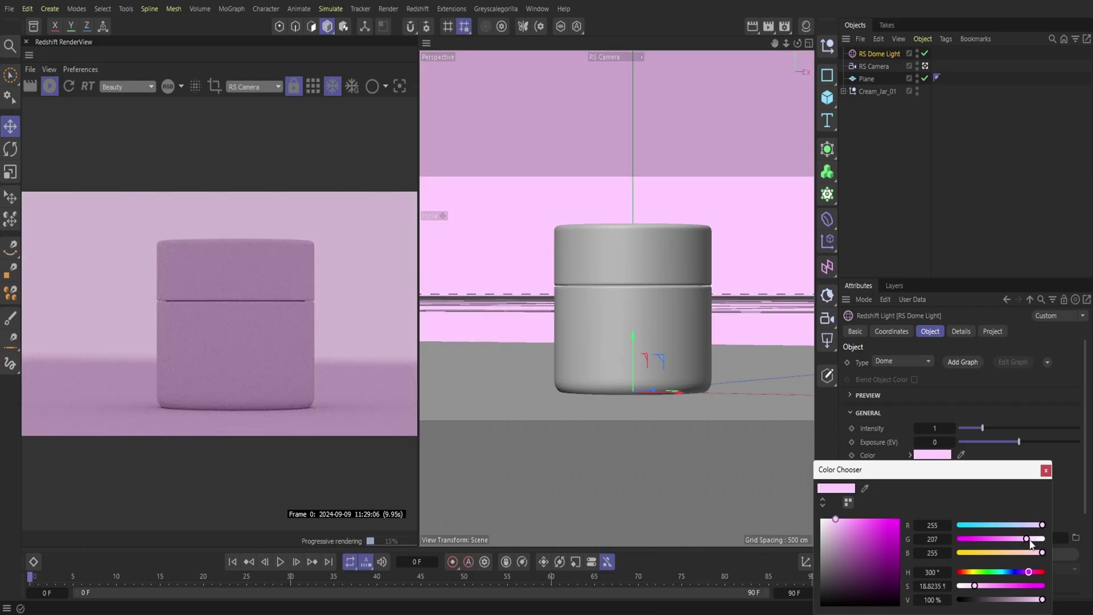
left_click_drag(1028, 540, 1035, 540)
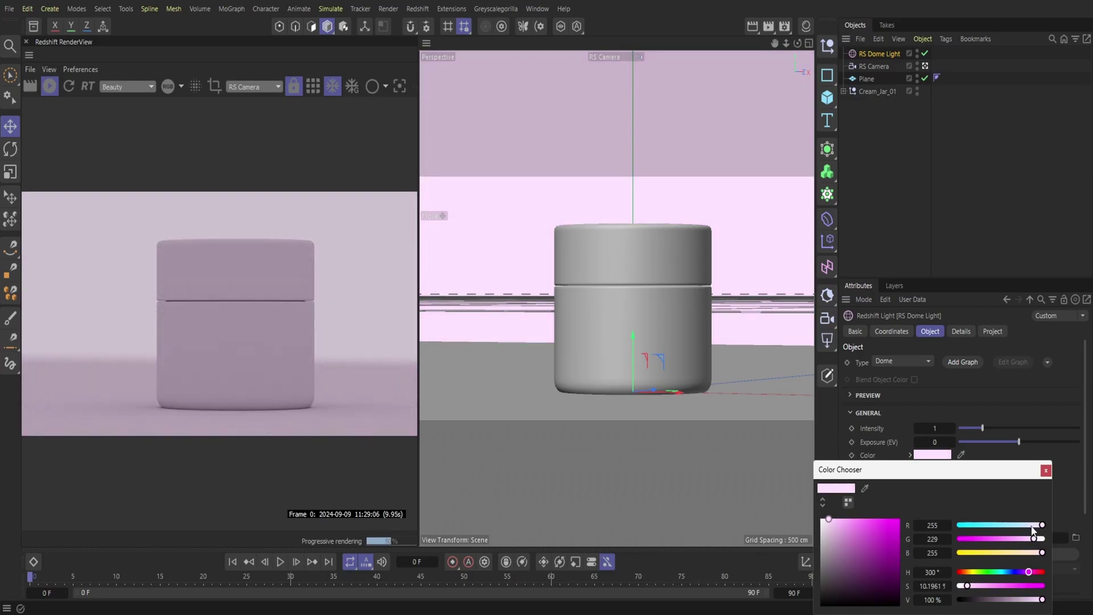
left_click(1031, 525)
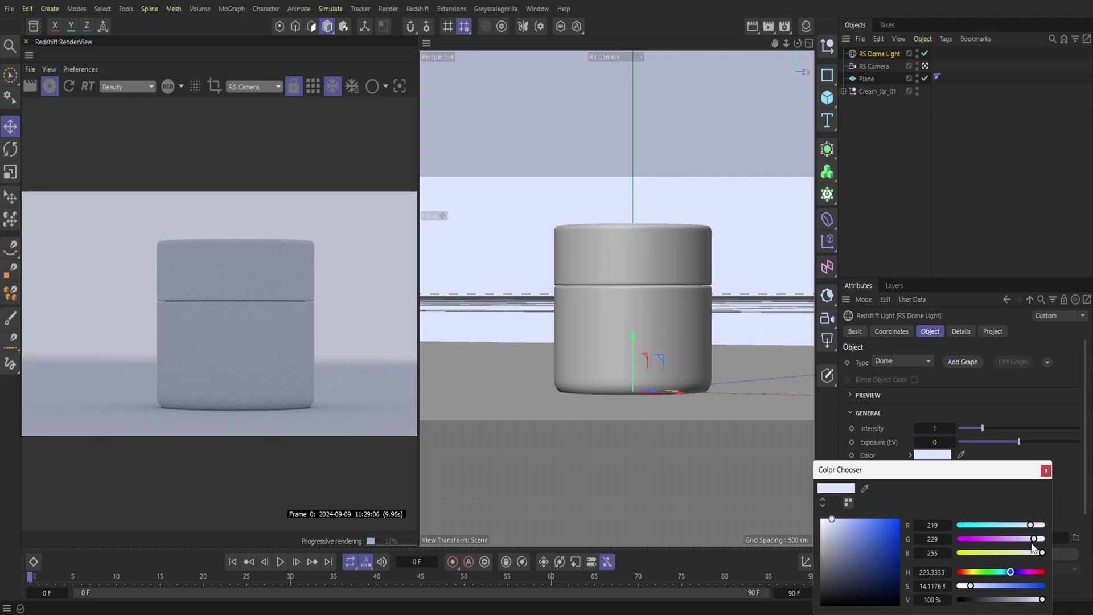
left_click(1047, 470)
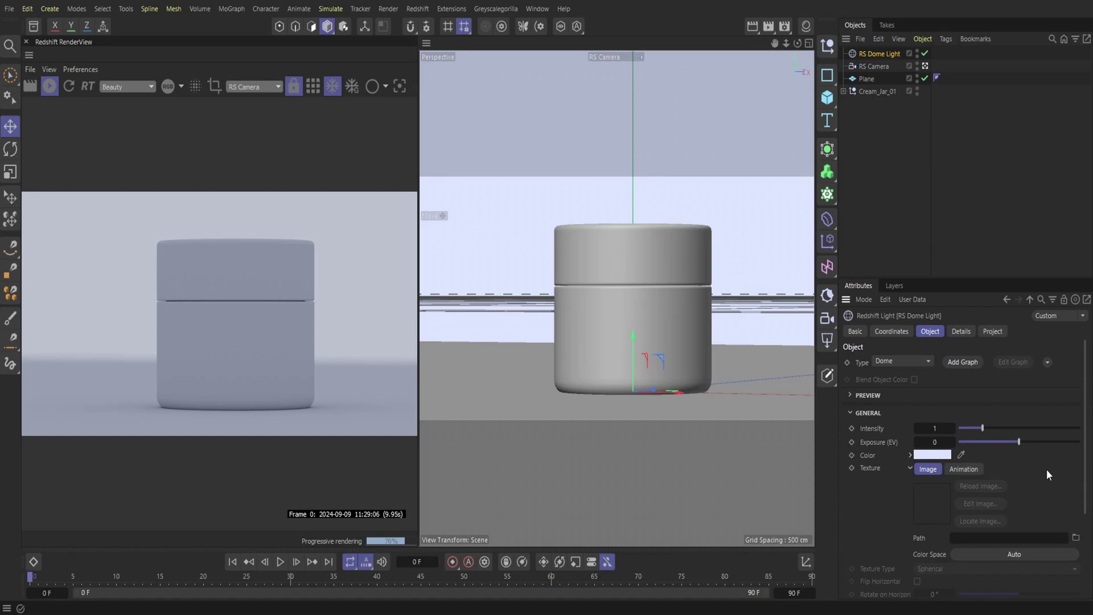
Step: Switch the viewport to the default camera and resize the floor plane to a width of about 195 cm
left_click(617, 57)
left_click(627, 60)
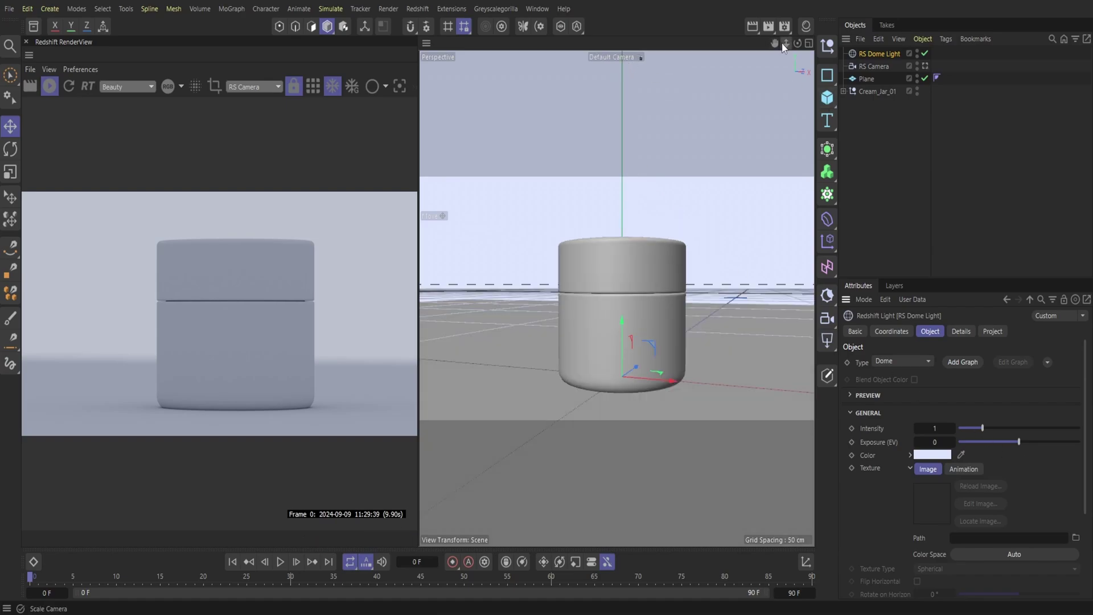
left_click_drag(786, 44, 797, 86)
left_click(699, 343)
left_click_drag(787, 349, 690, 319)
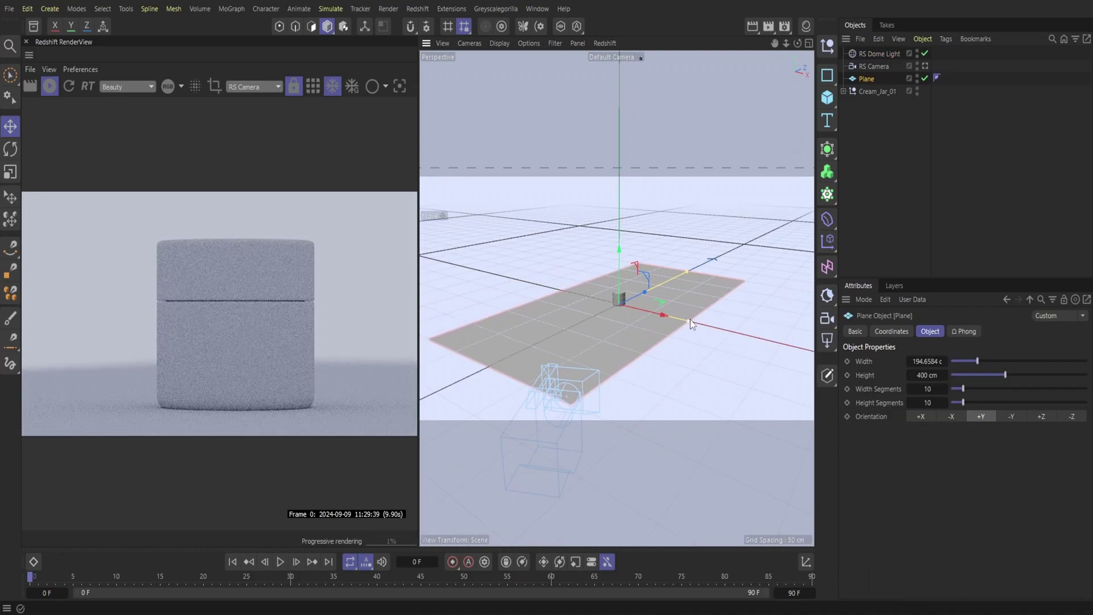
Step: Add a Quarter Dome cyc backdrop from Greyscalegorilla's Light Kit Pro Plus
left_click(487, 9)
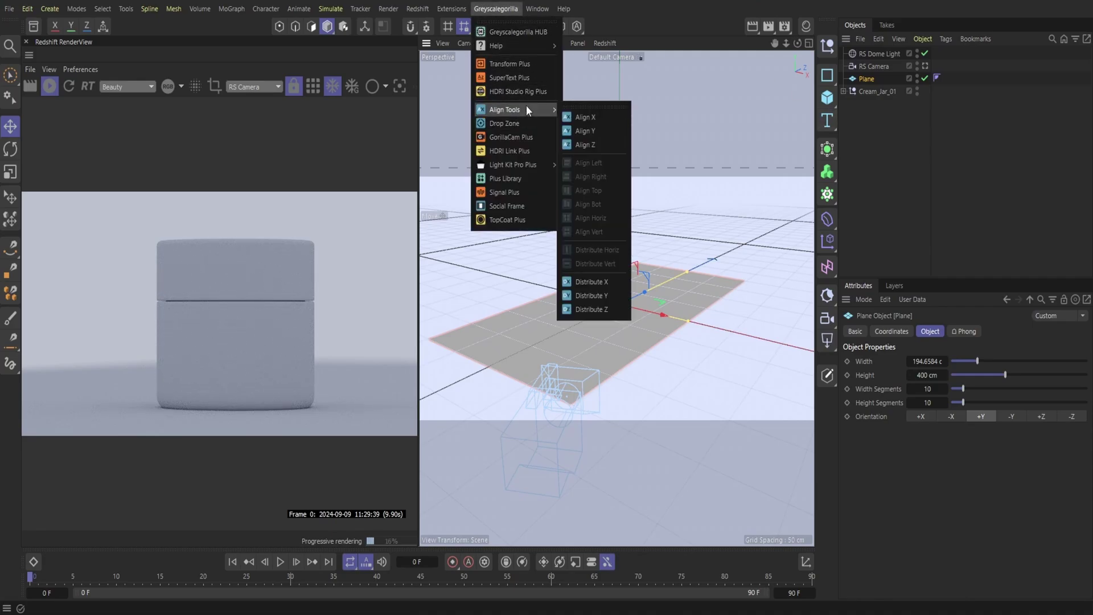
mouse_move(456, 13)
mouse_move(489, 8)
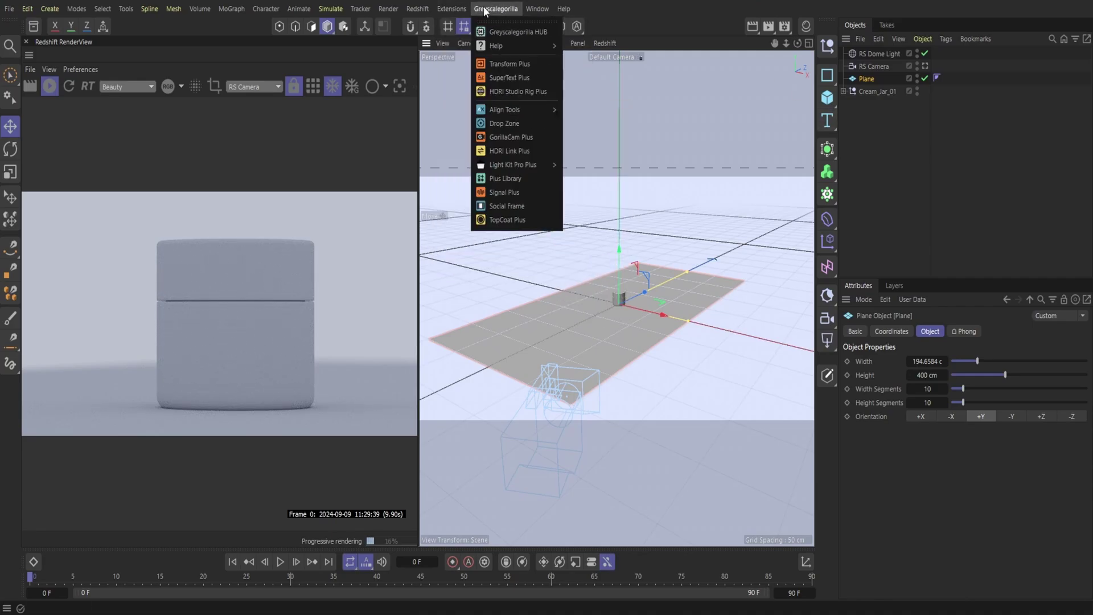
mouse_move(494, 170)
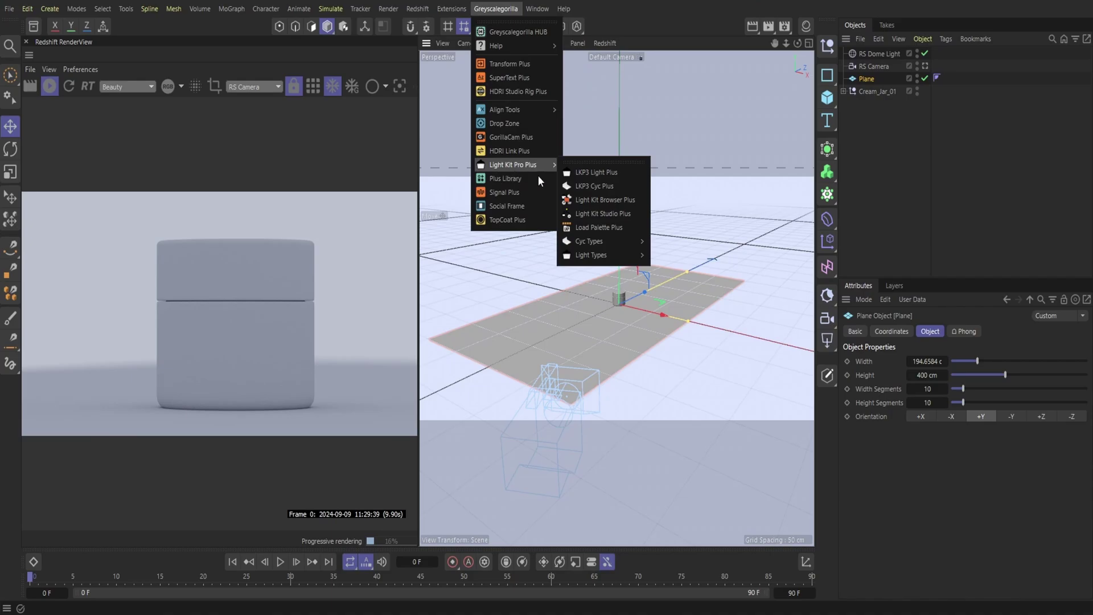
mouse_move(596, 245)
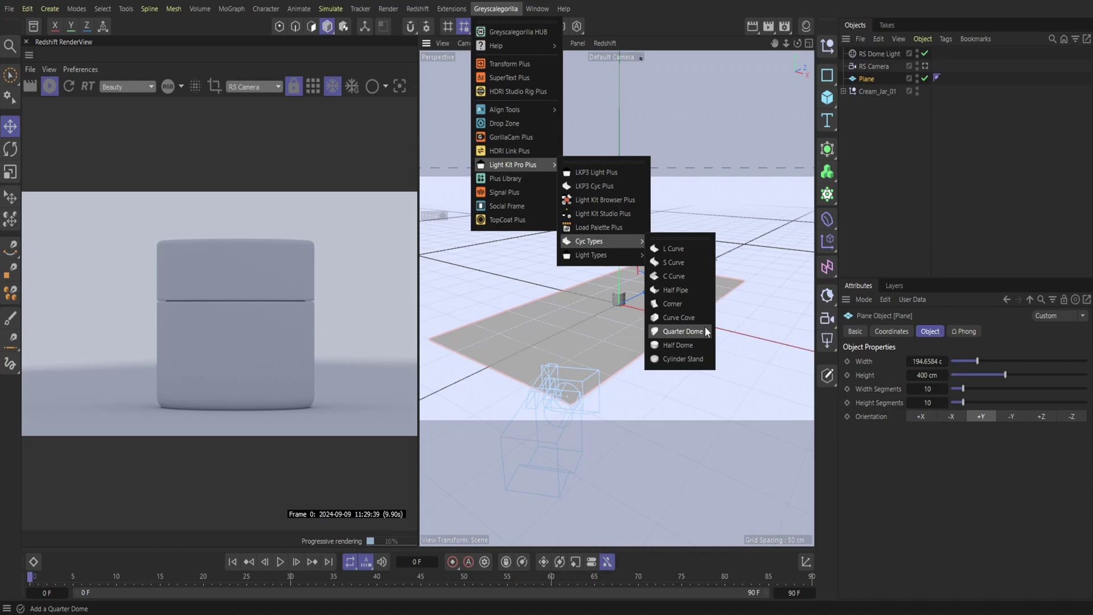
left_click(684, 332)
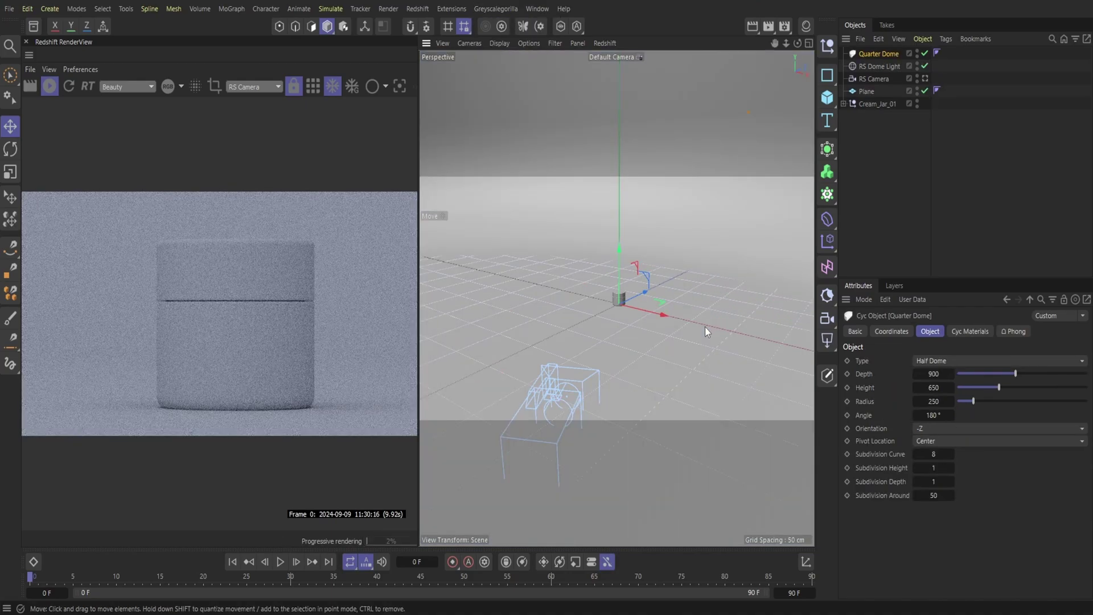
Step: Rotate the Quarter Dome around its vertical axis and move it along its Z axis toward its open side
left_click_drag(786, 43, 723, 171)
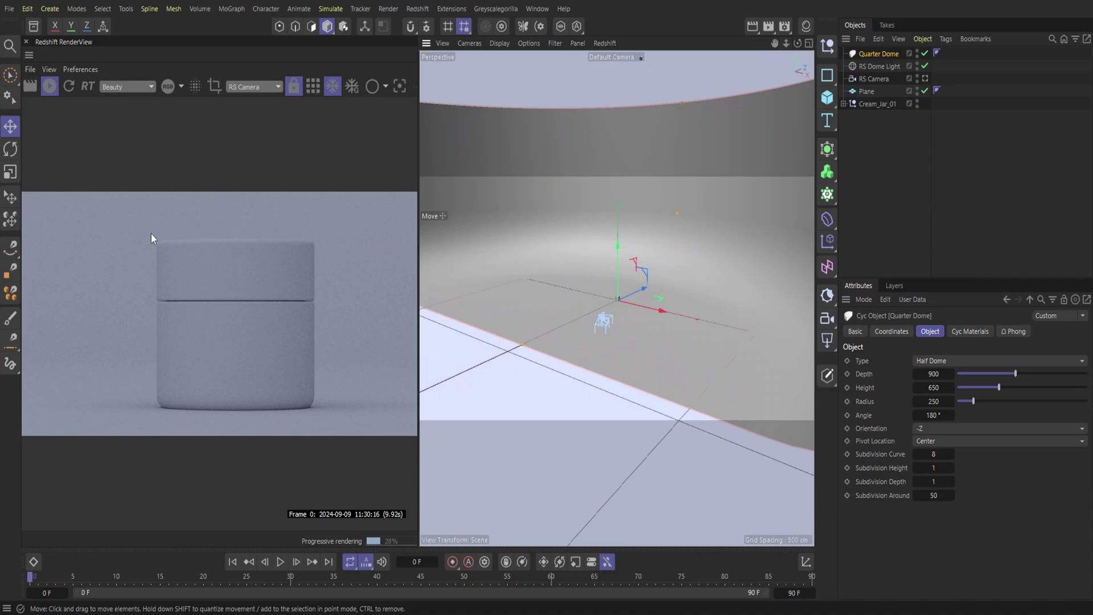
key("r")
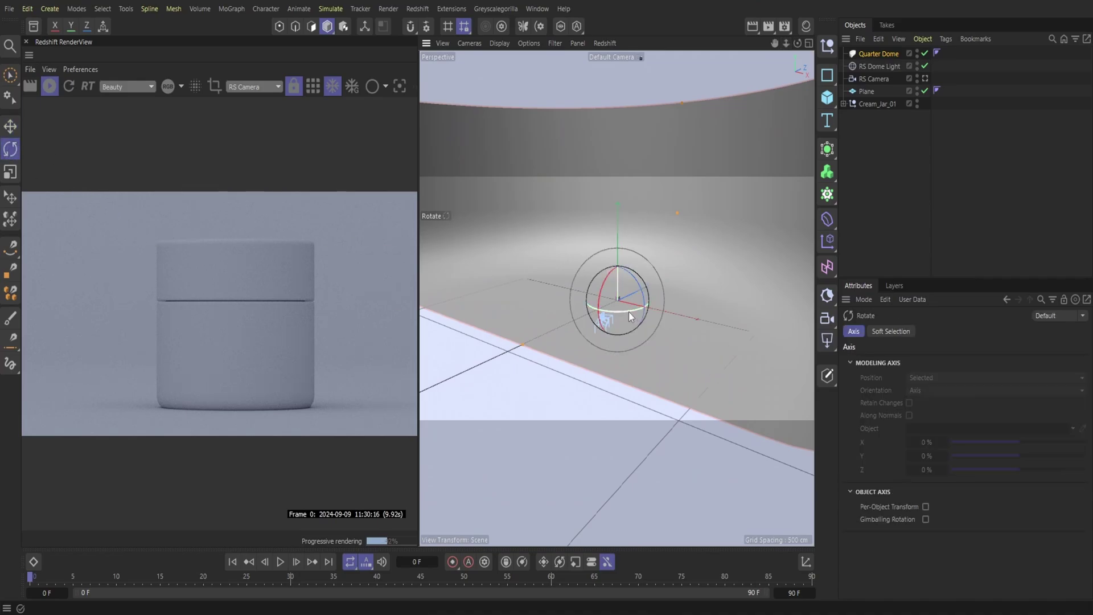
left_click_drag(629, 312, 662, 299)
left_click_drag(614, 107, 608, 278)
left_click(11, 126)
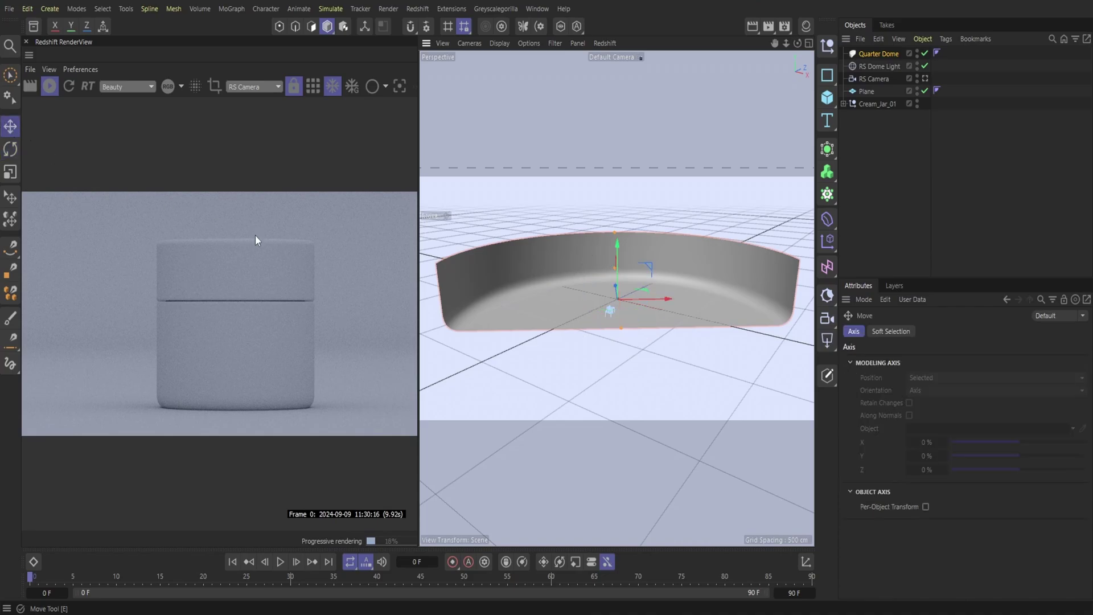
left_click_drag(797, 43, 780, 51)
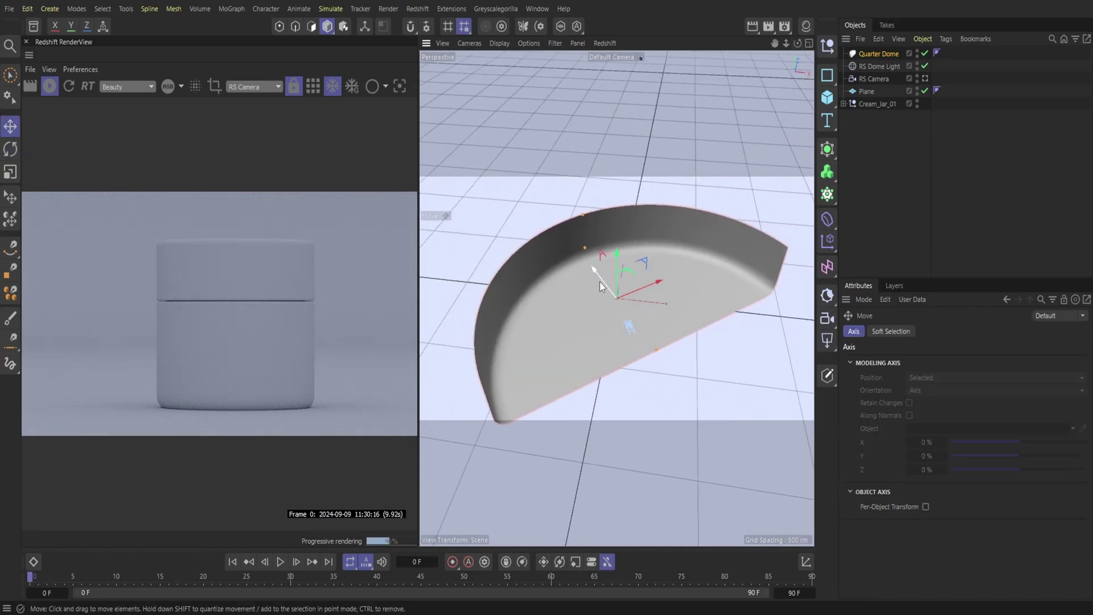
left_click_drag(600, 278, 619, 325)
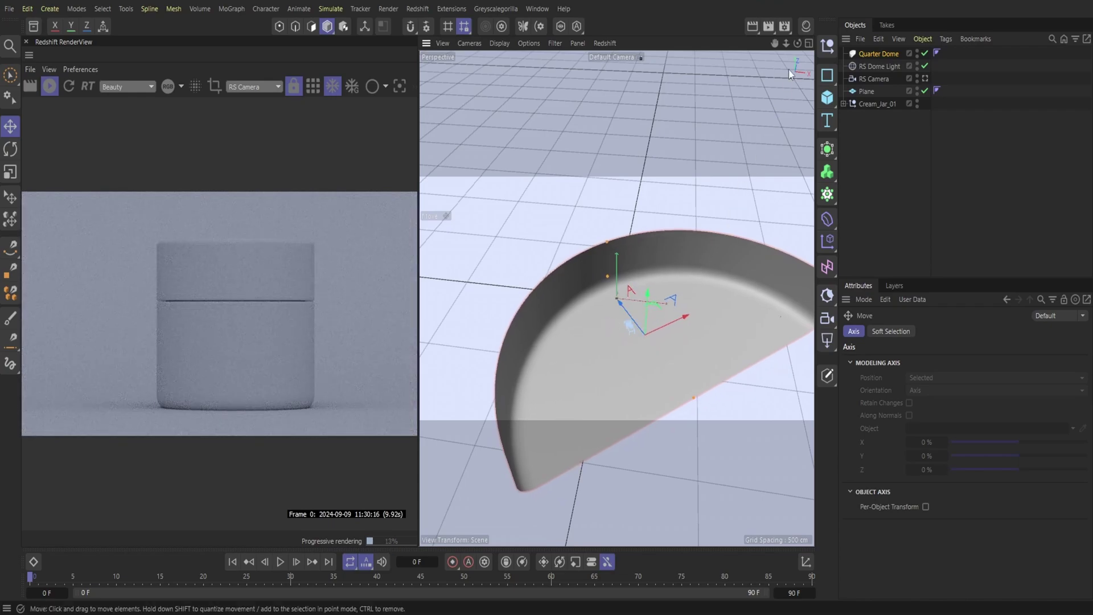
Step: Add a Redshift area light and place it beside the jar so it lights the jar from one side
left_click(445, 12)
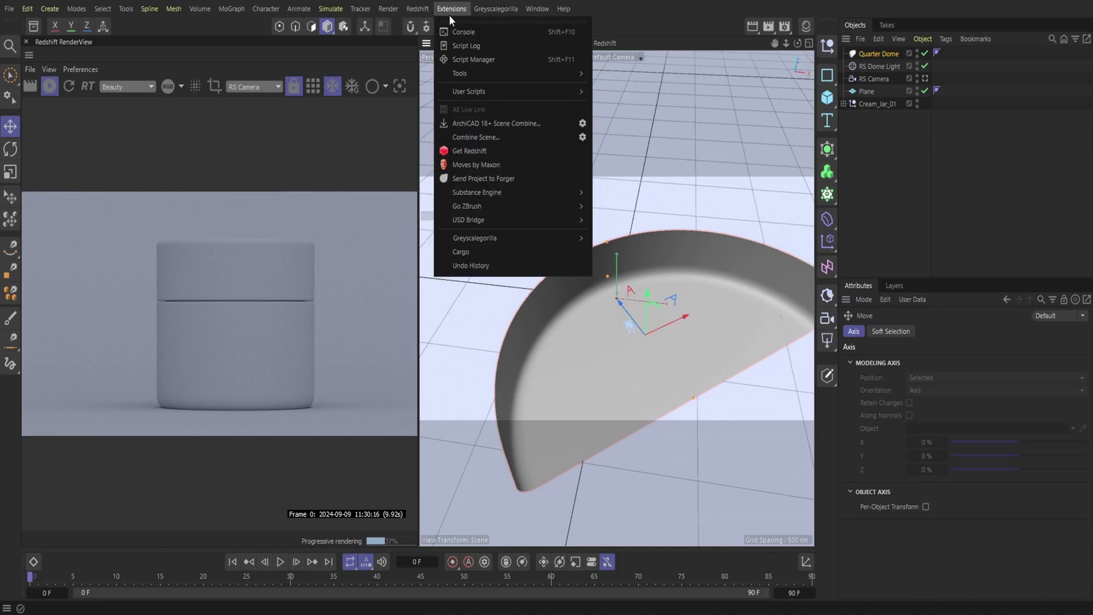
left_click(483, 16)
left_click(419, 9)
mouse_move(442, 49)
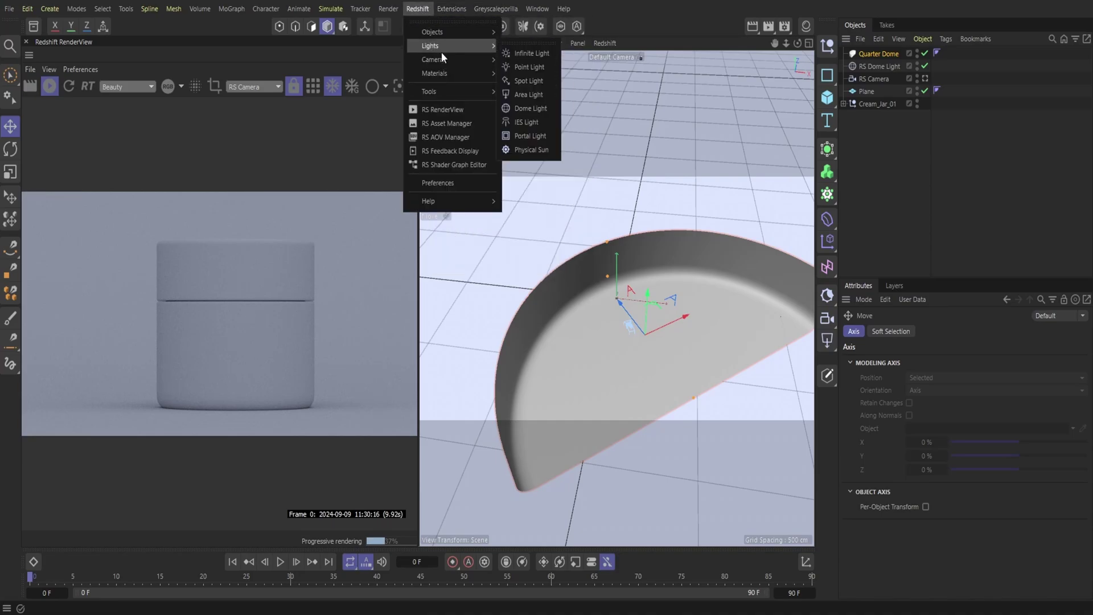
left_click(540, 94)
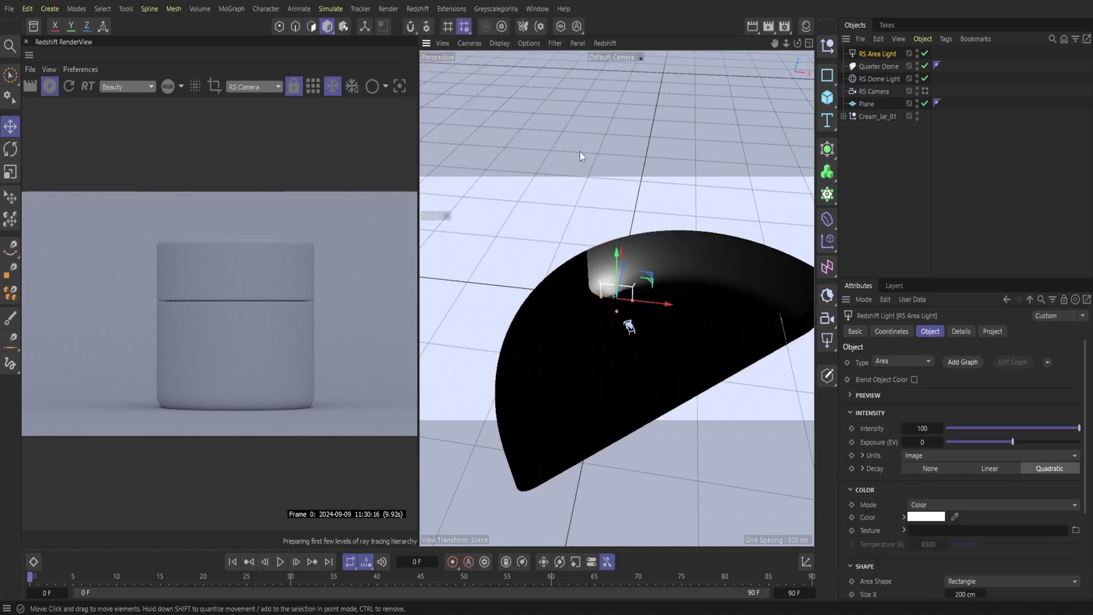
left_click_drag(624, 272, 602, 326)
left_click_drag(635, 360, 595, 354)
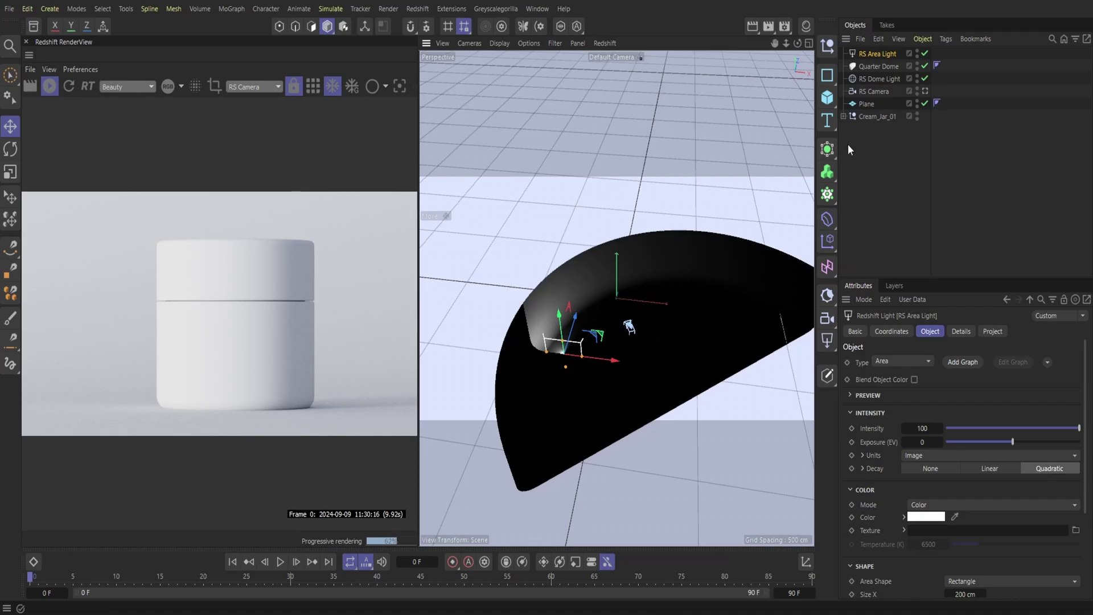
Step: Open the Greyscalegorilla Plus Library's materials and list the TechProducts - Redshift category
left_click(493, 9)
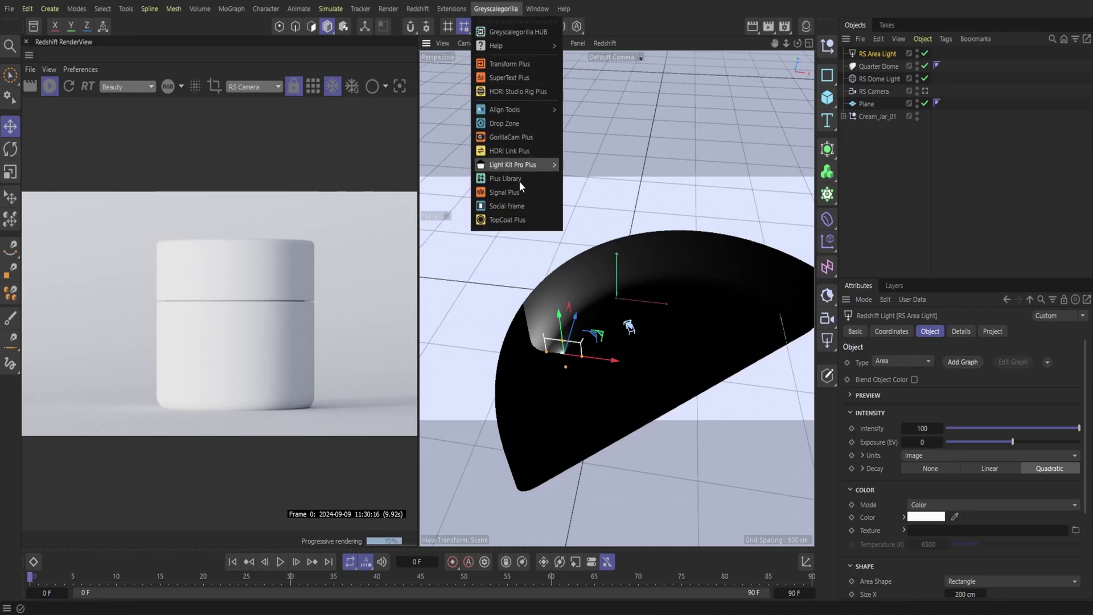
left_click(505, 177)
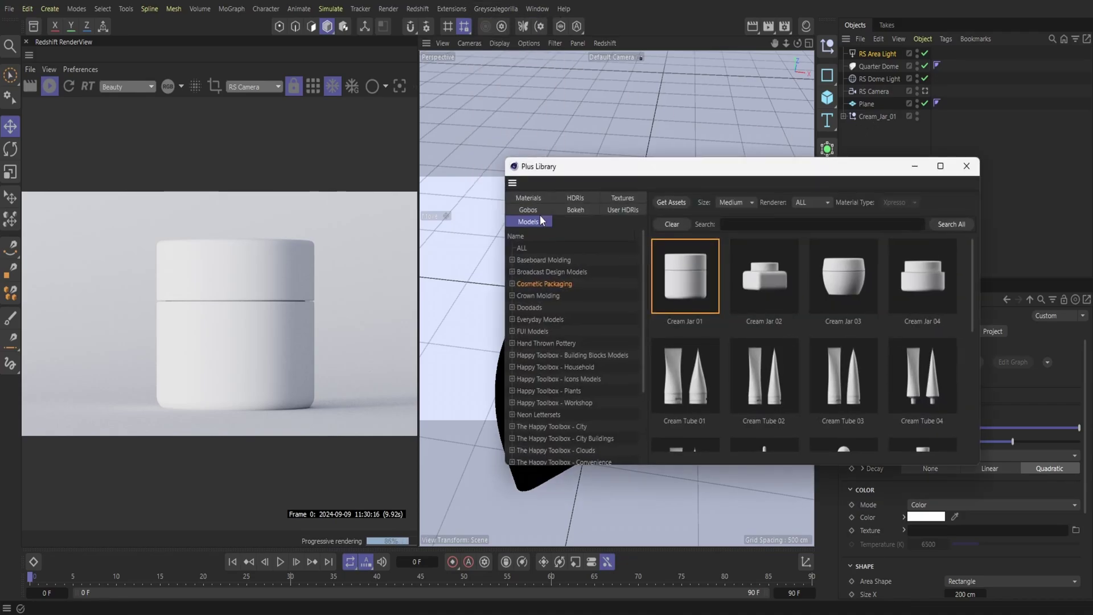
left_click(530, 197)
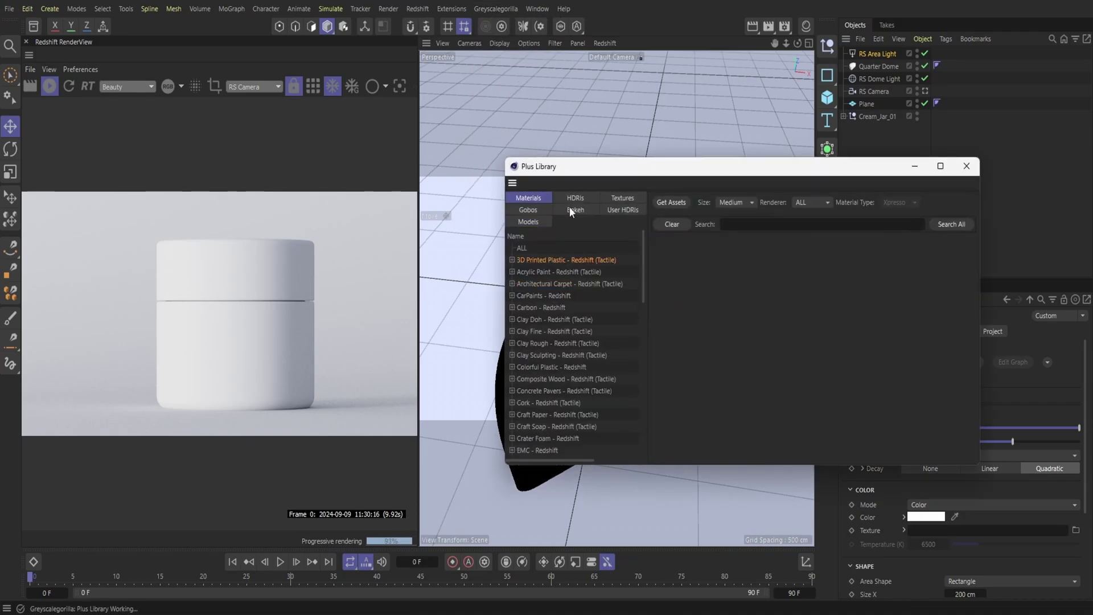
left_click(665, 223)
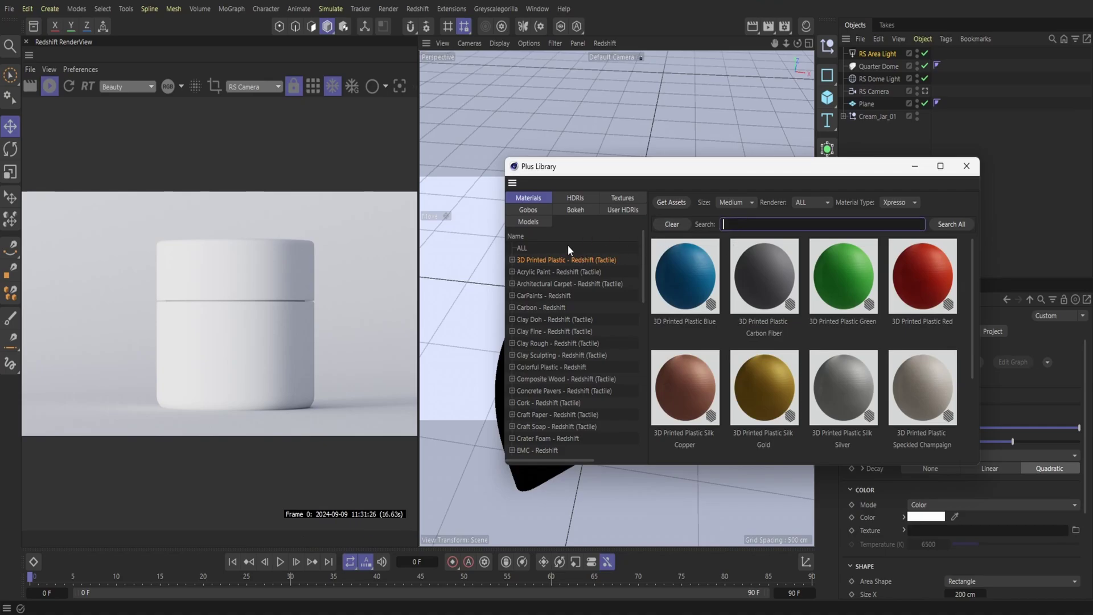
left_click(526, 248)
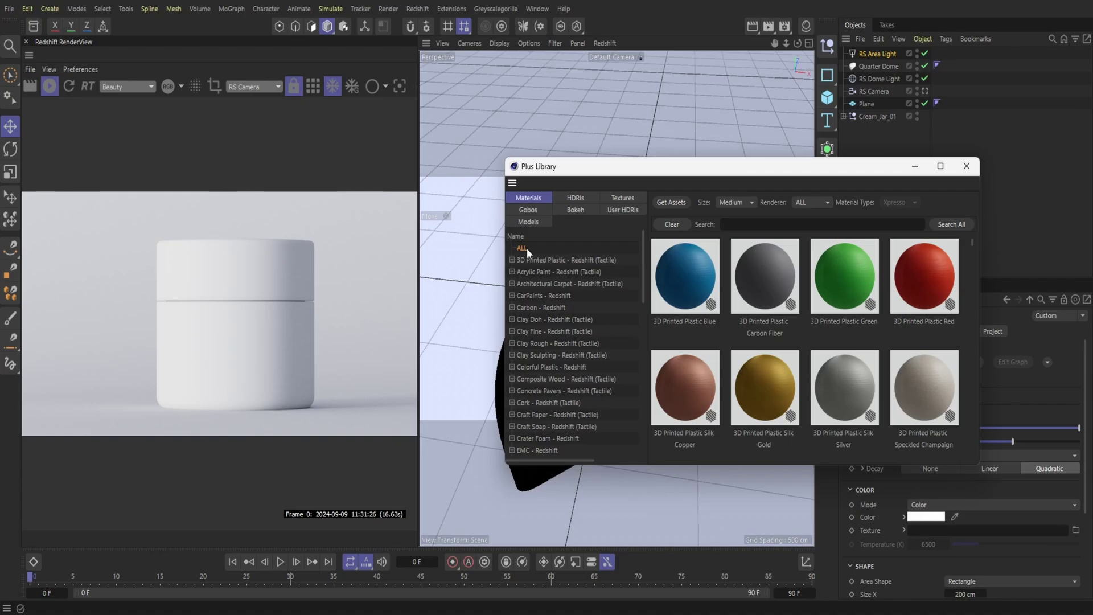
left_click(756, 224)
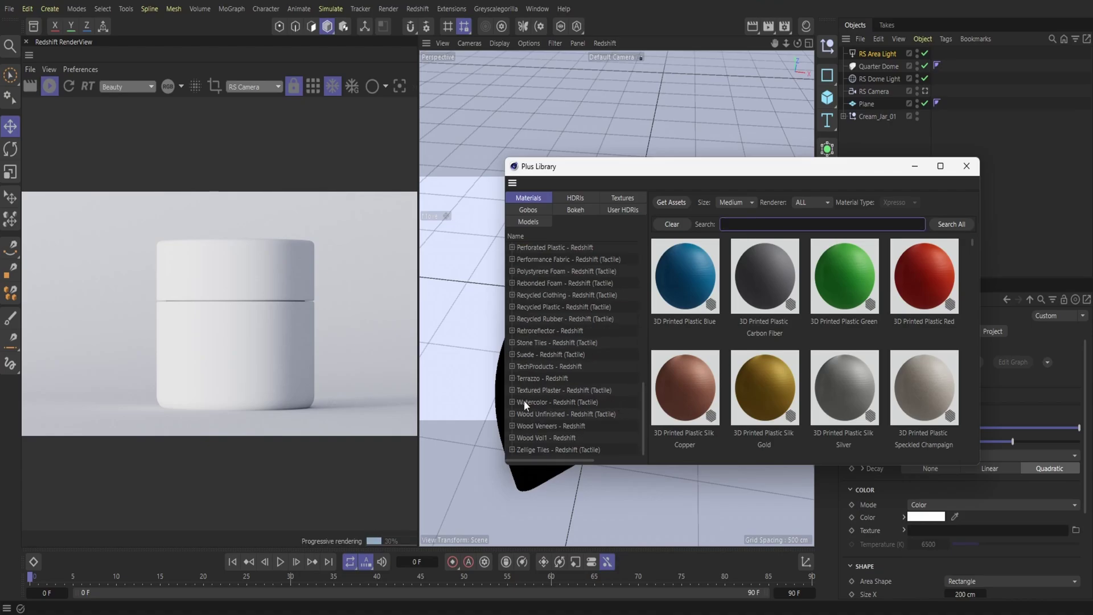
left_click(531, 367)
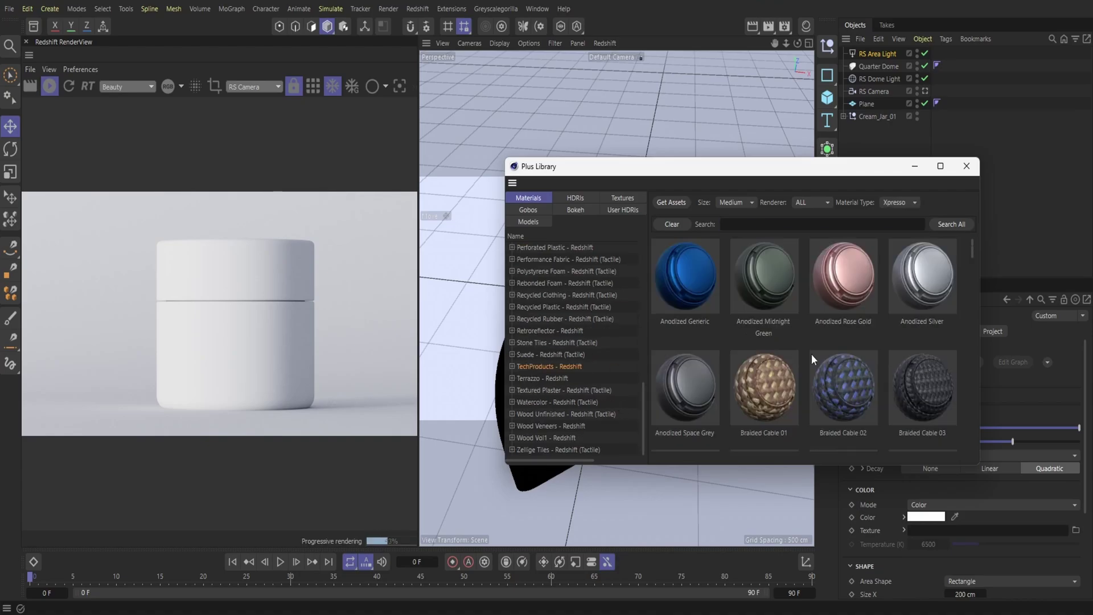
Step: Add the Stereo Knob 02 material from the TechProducts category to the scene and close the library
scroll(812, 353, "down", 3)
scroll(814, 353, "down", 4)
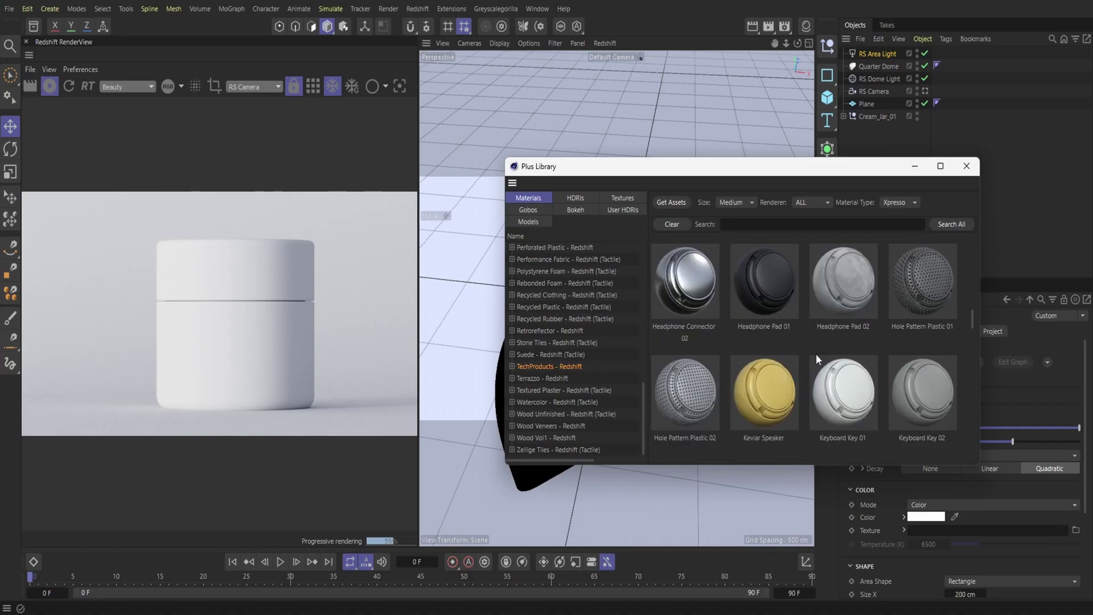
scroll(815, 354, "down", 5)
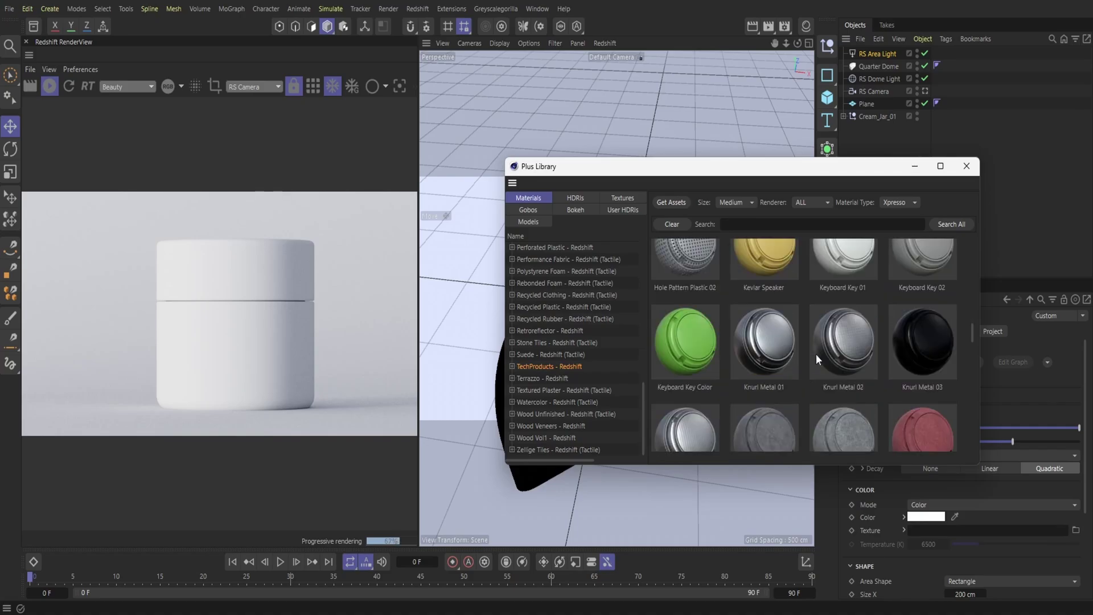
scroll(816, 354, "down", 8)
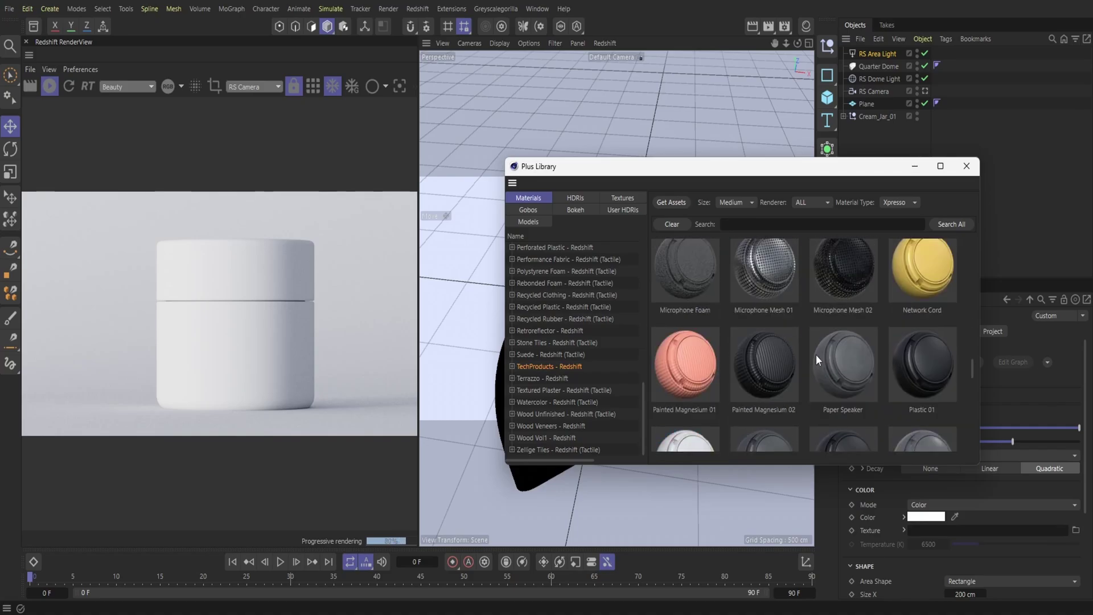
scroll(815, 354, "down", 6)
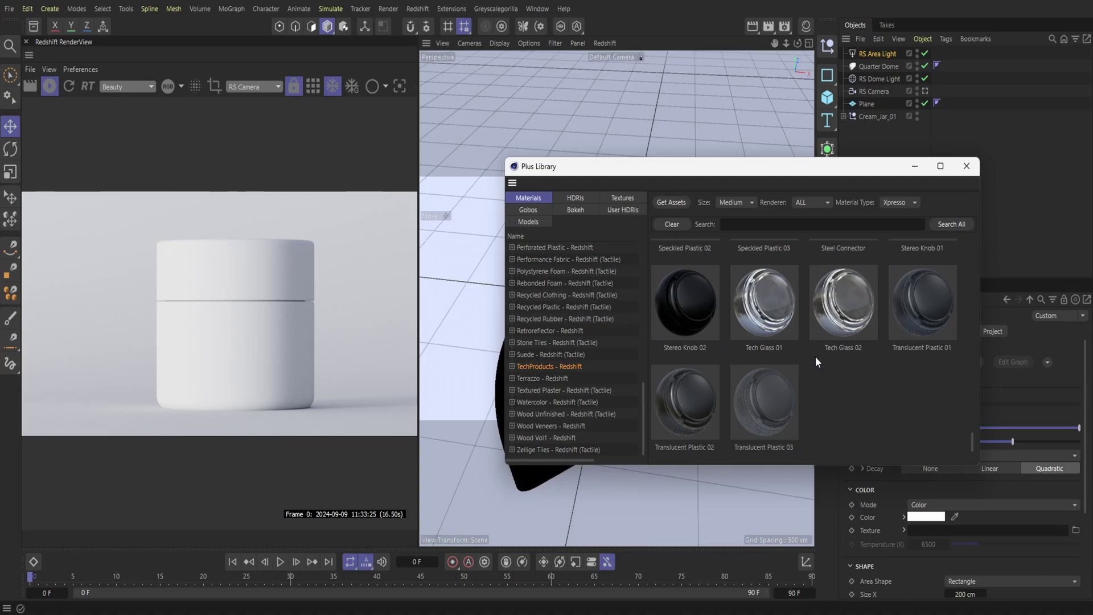
scroll(816, 357, "up", 3)
scroll(815, 358, "down", 3)
left_click(683, 311)
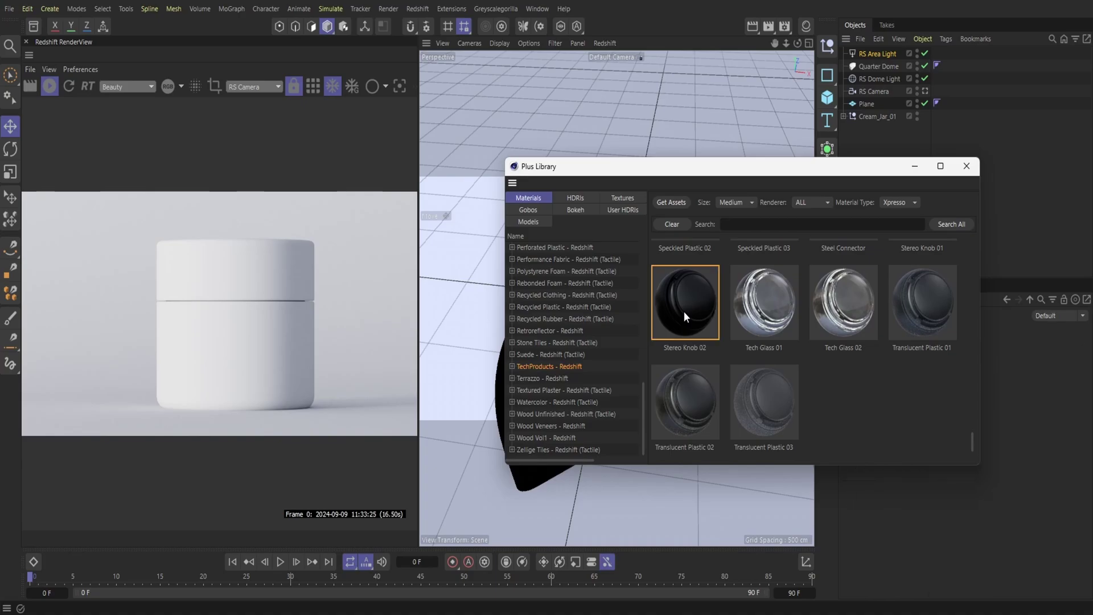
left_click(967, 166)
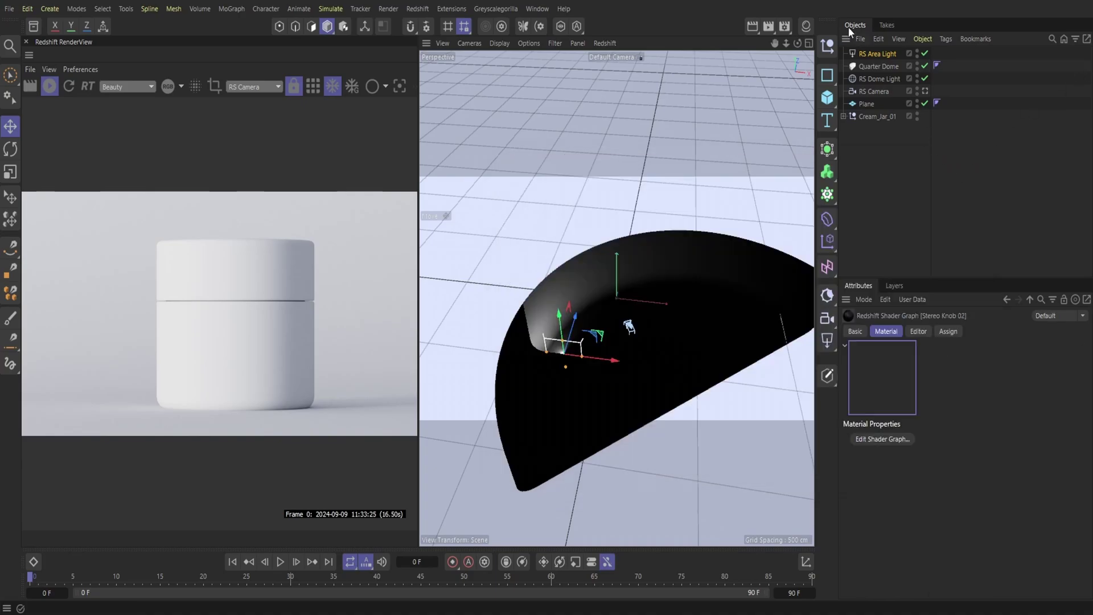
Step: Show the scene's materials and apply Stereo Knob 02 to the Lid inside Cream_Jar_01
left_click(806, 26)
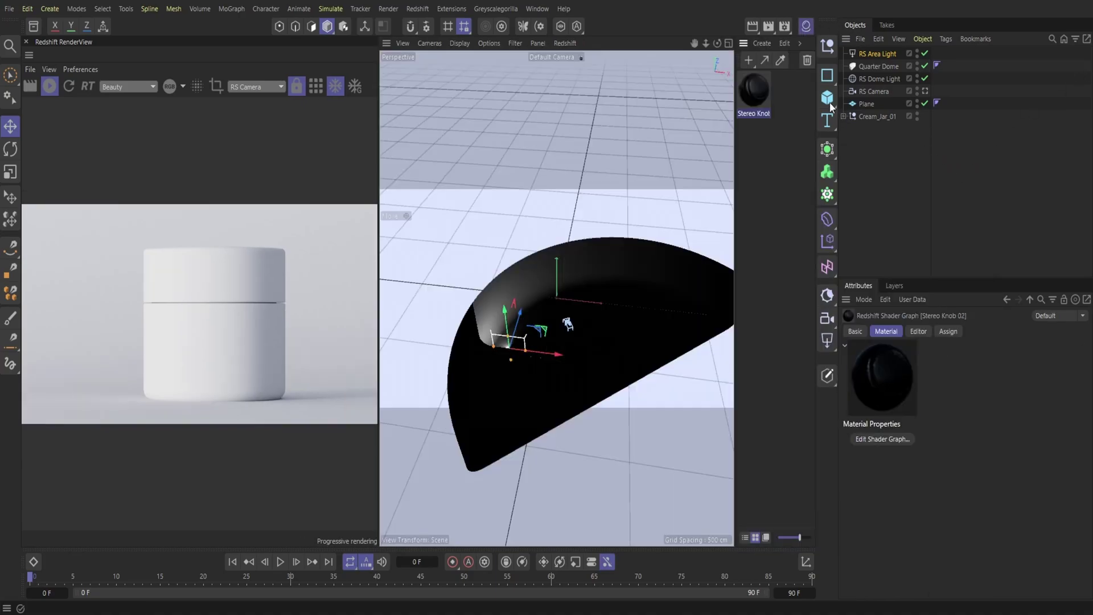
left_click(843, 116)
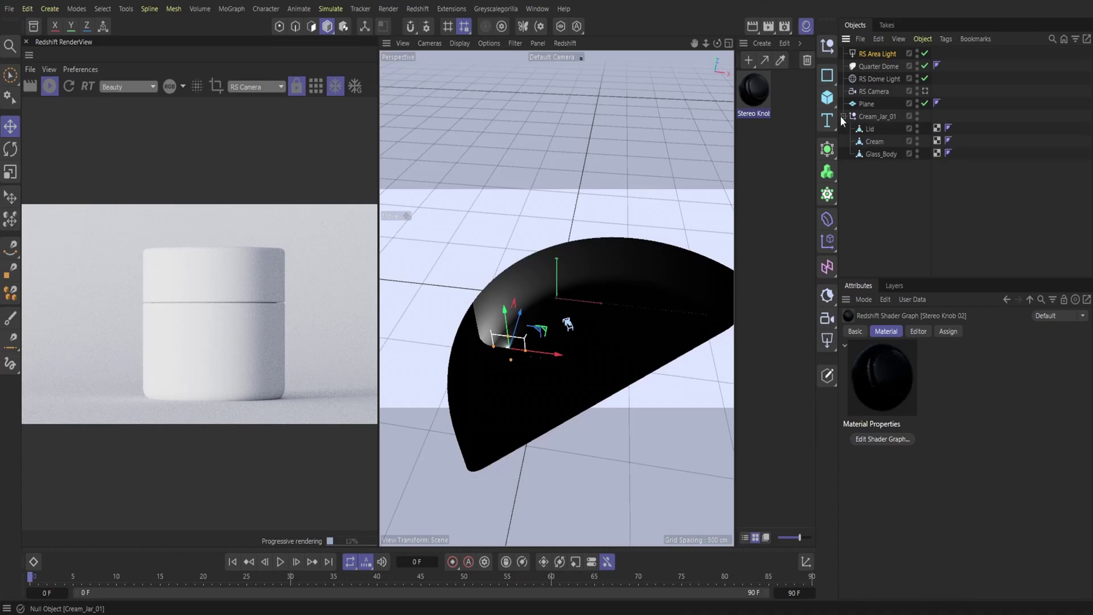
left_click_drag(760, 91, 872, 130)
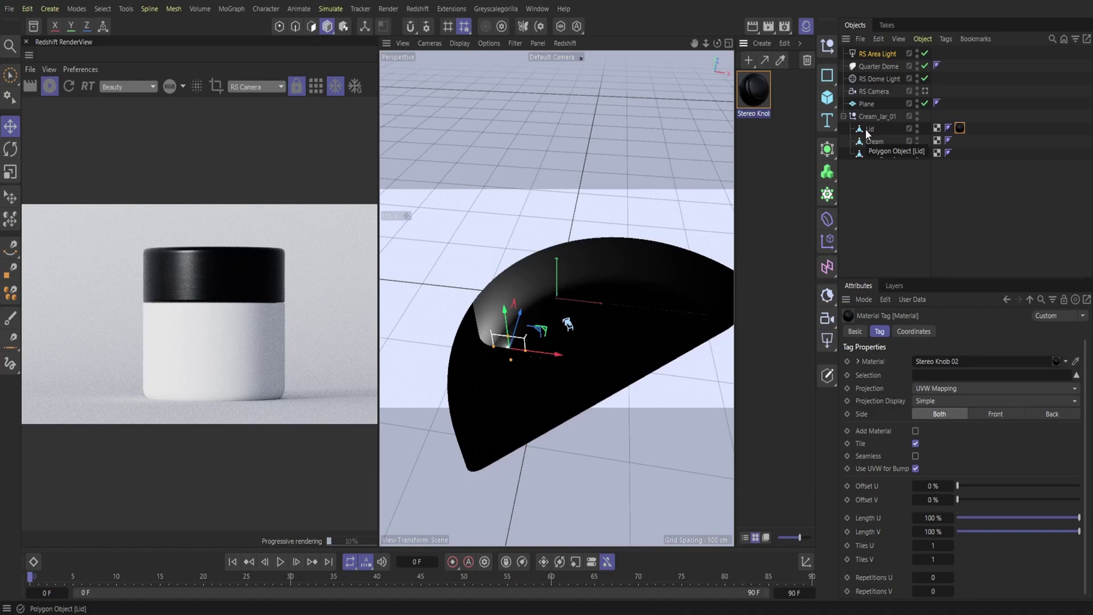
Step: Search the Plus Library materials for "honey", add D Honey, and apply it to the jar's Glass_Body
left_click(490, 9)
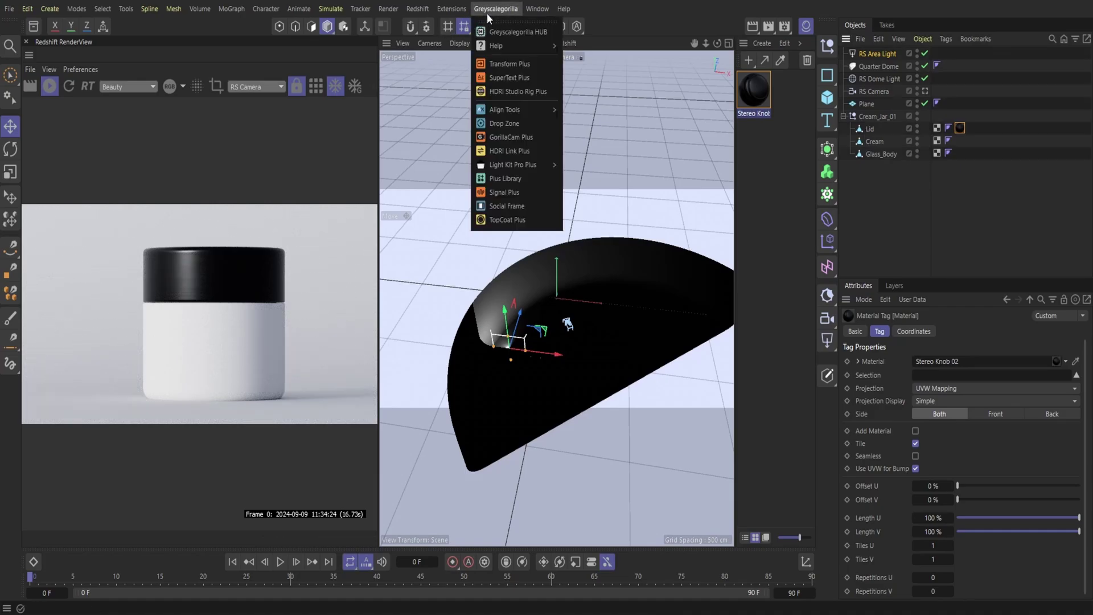
left_click(504, 179)
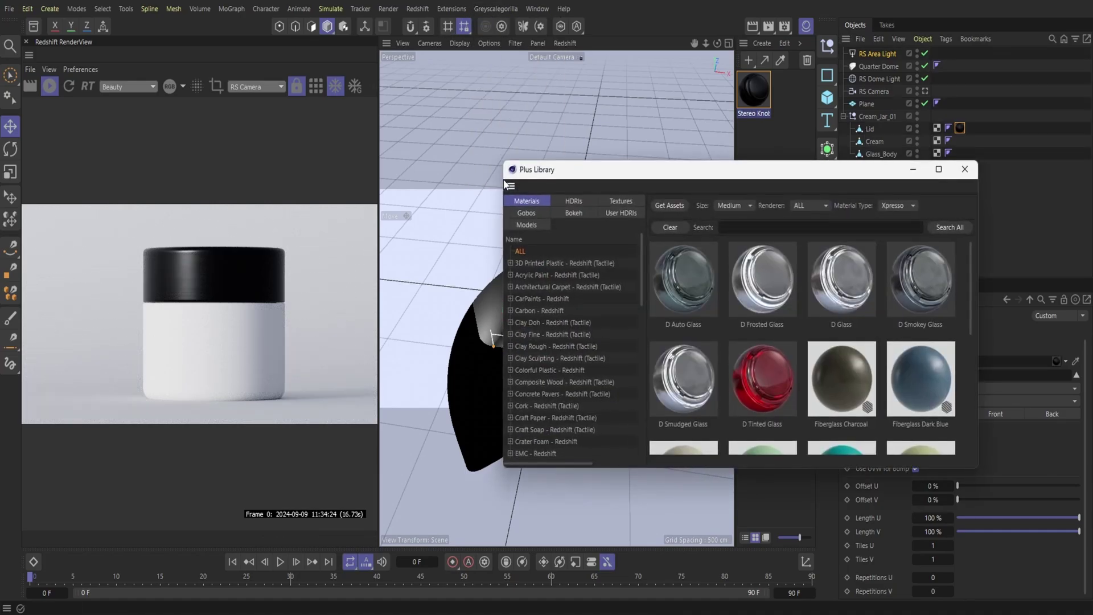
left_click(772, 227)
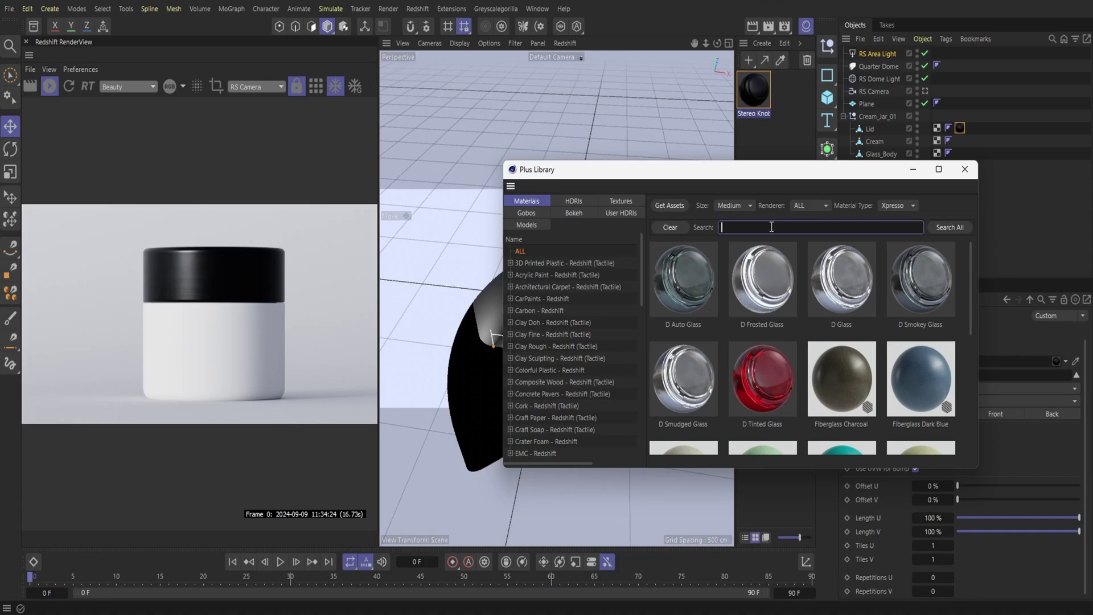
type("honey")
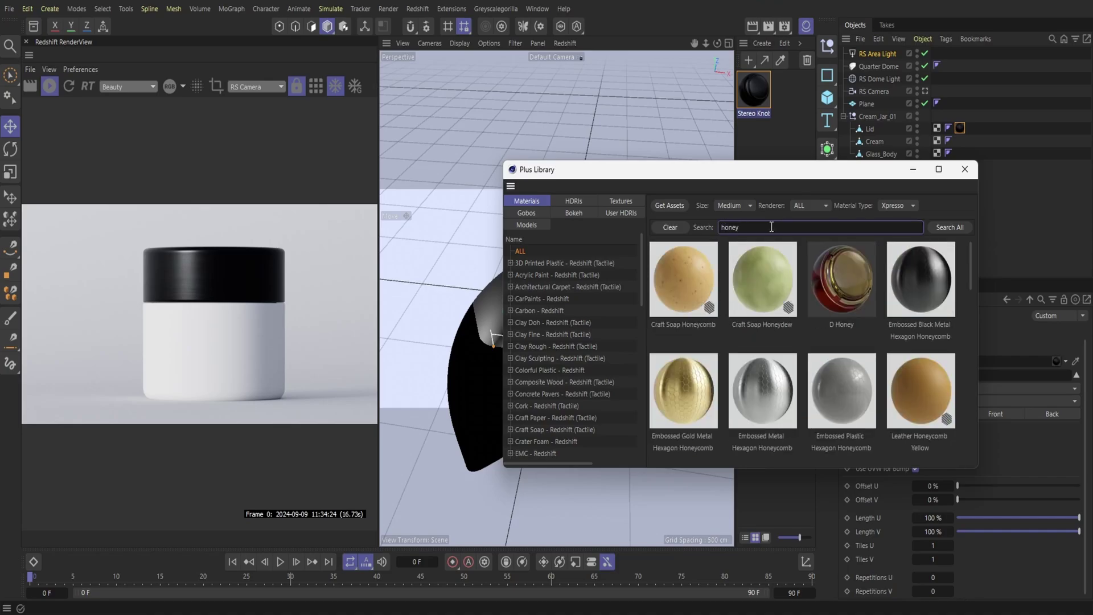
left_click(846, 293)
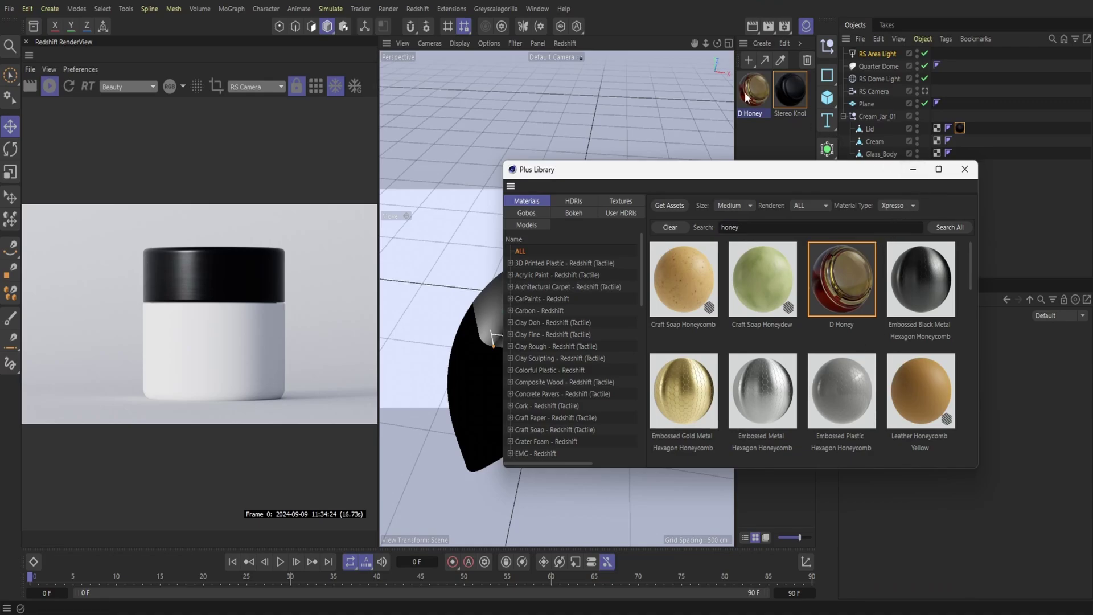
left_click_drag(752, 96, 883, 155)
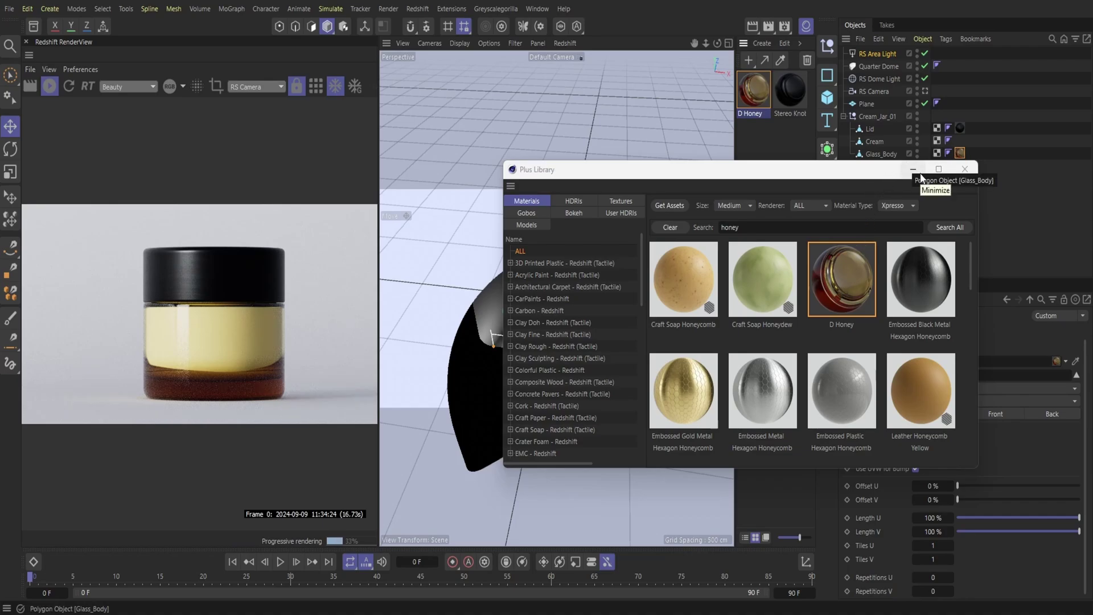
Step: Search the Plus Library materials for "white", add a D White Plastic material to the scene, and close the library
scroll(794, 299, "down", 5)
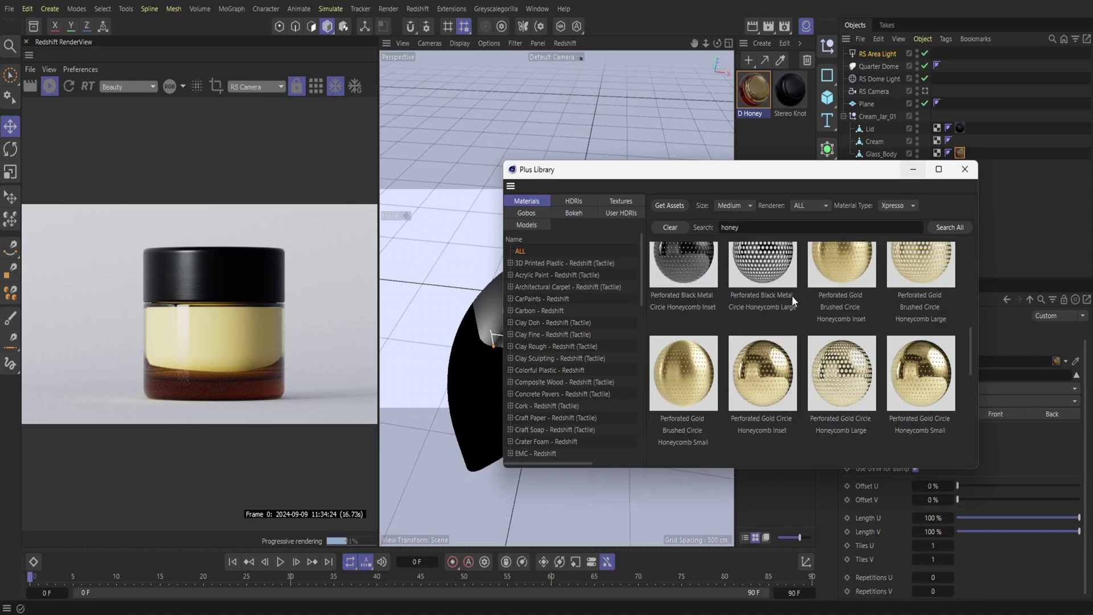
scroll(795, 301, "down", 4)
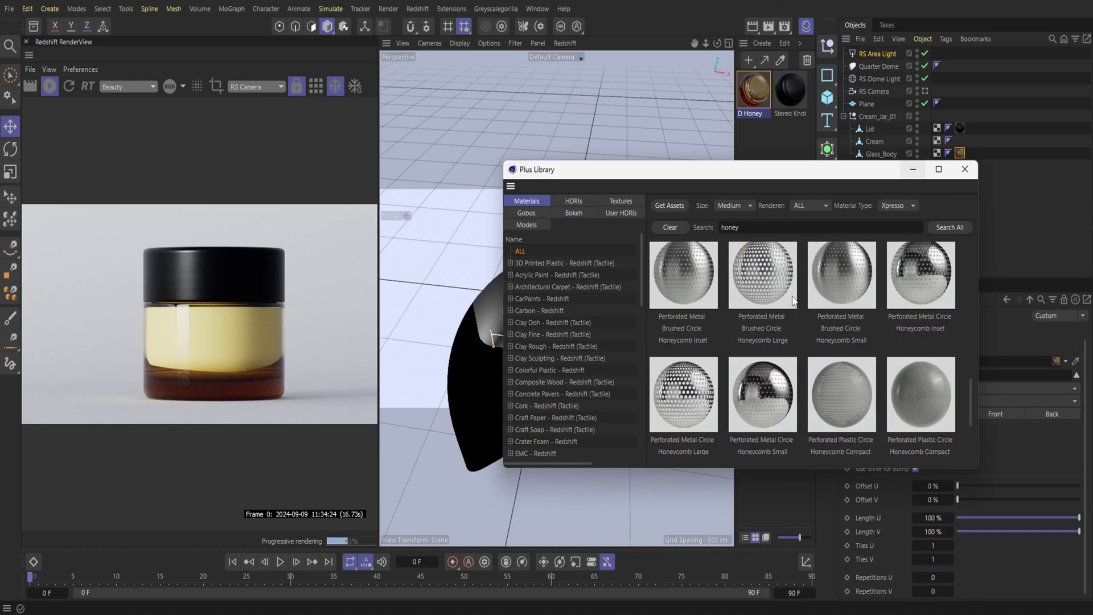
double_click(723, 228)
type("whit")
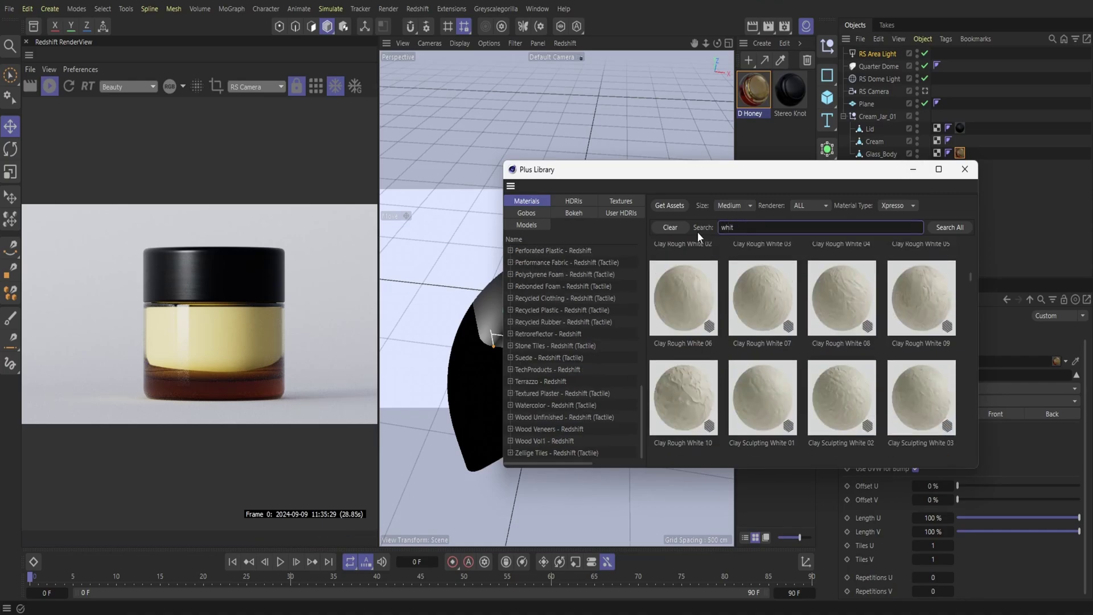
type("e")
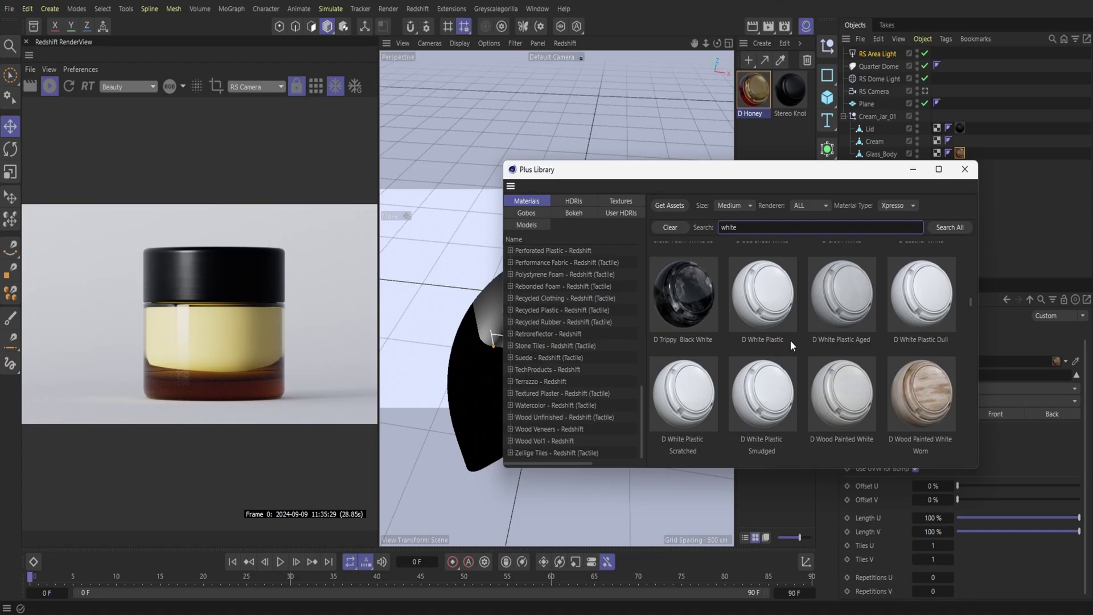
scroll(867, 398, "up", 2)
scroll(868, 403, "down", 2)
scroll(867, 403, "down", 15)
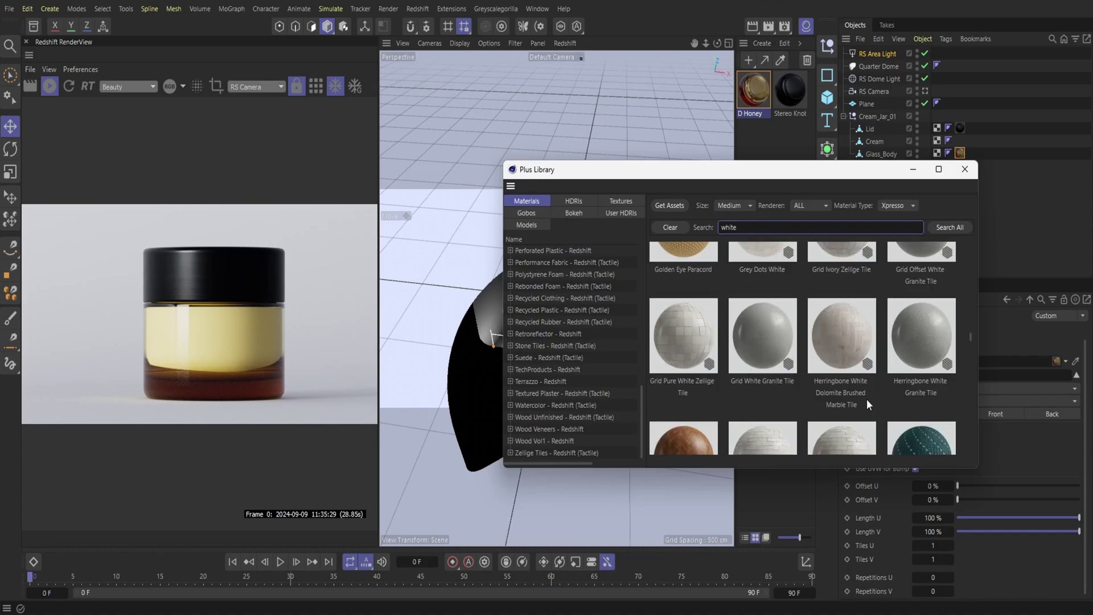
scroll(867, 399, "down", 3)
scroll(867, 400, "up", 8)
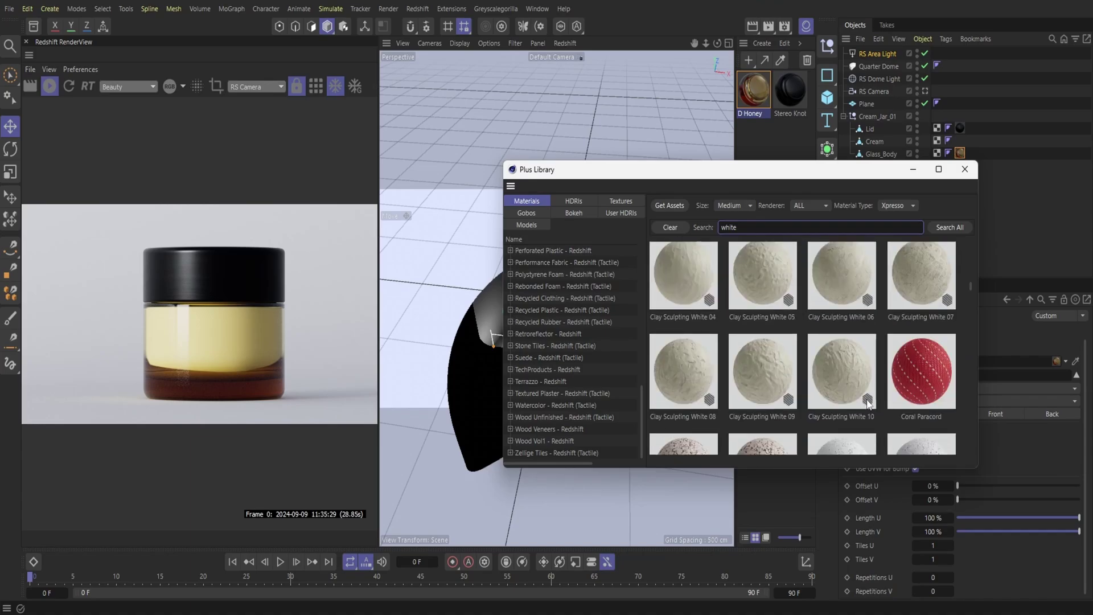
scroll(867, 399, "down", 5)
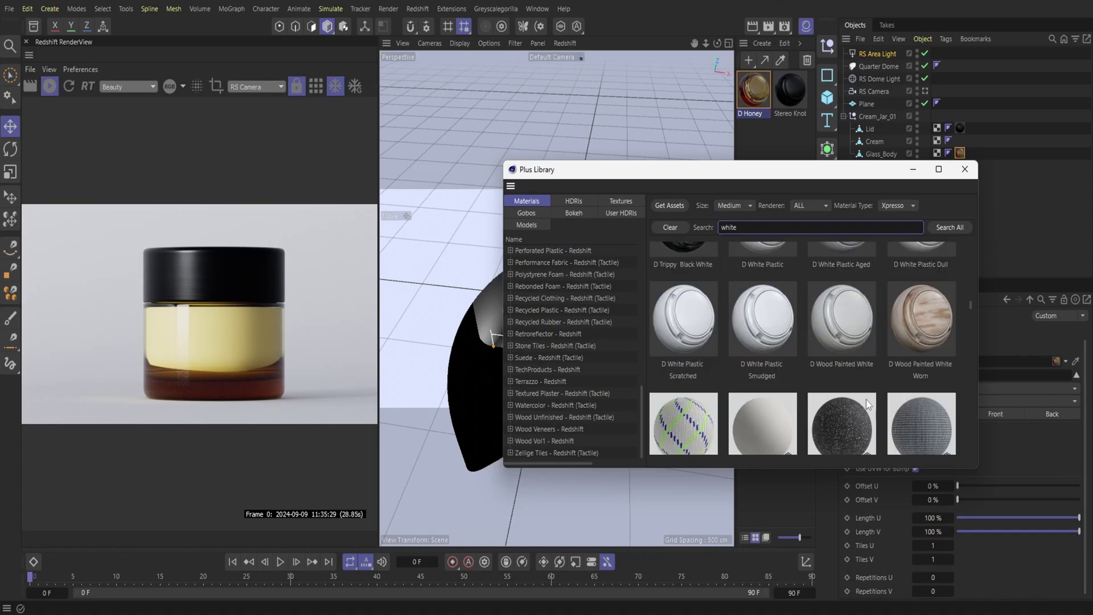
scroll(866, 399, "up", 1)
left_click(757, 320)
left_click(966, 169)
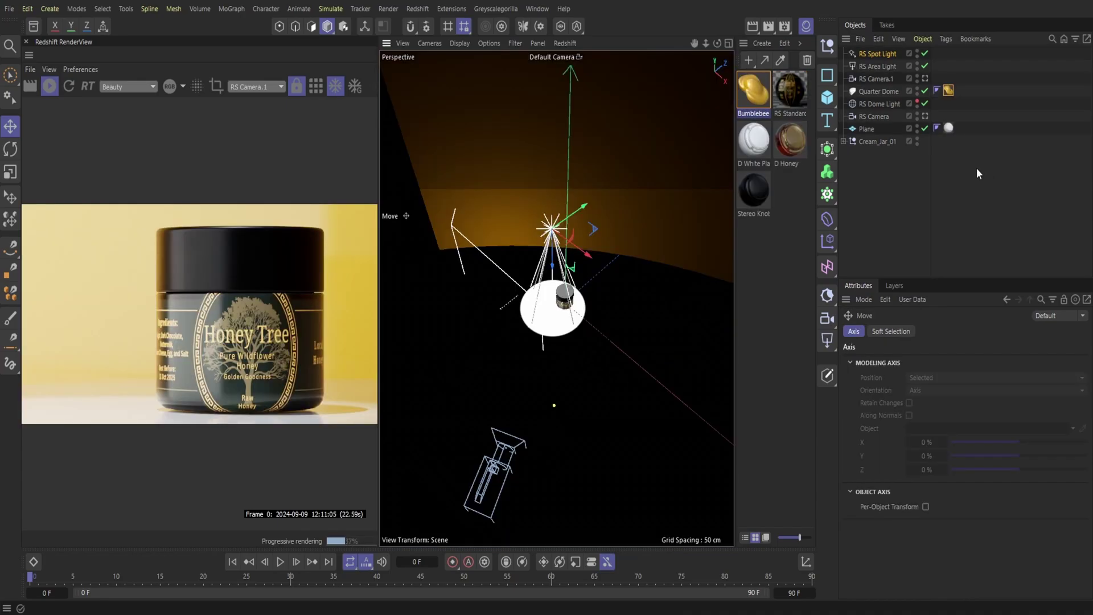
Step: Shift the RS Spot Light slightly along its negative X axis
mouse_move(580, 254)
left_mouse_down()
mouse_move(641, 291)
mouse_move(582, 248)
left_mouse_up()
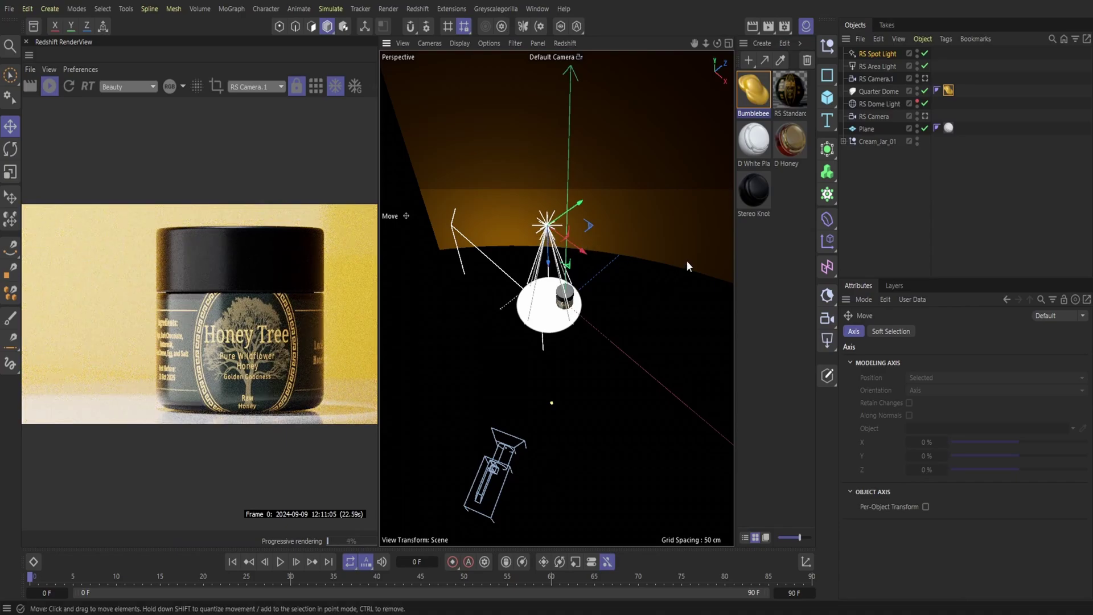
left_click(878, 91)
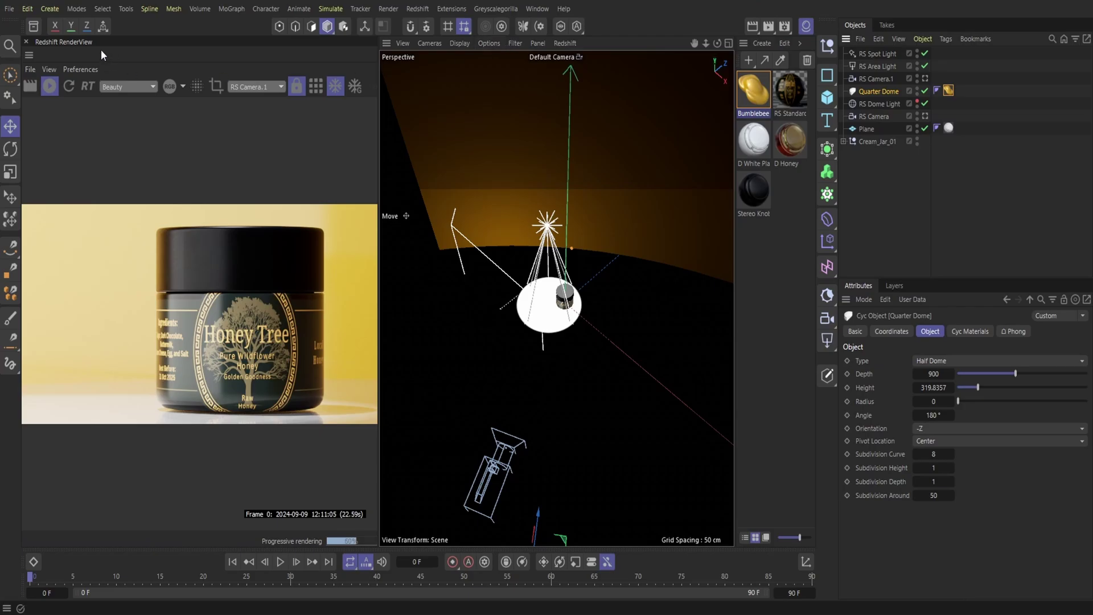
left_click(34, 31)
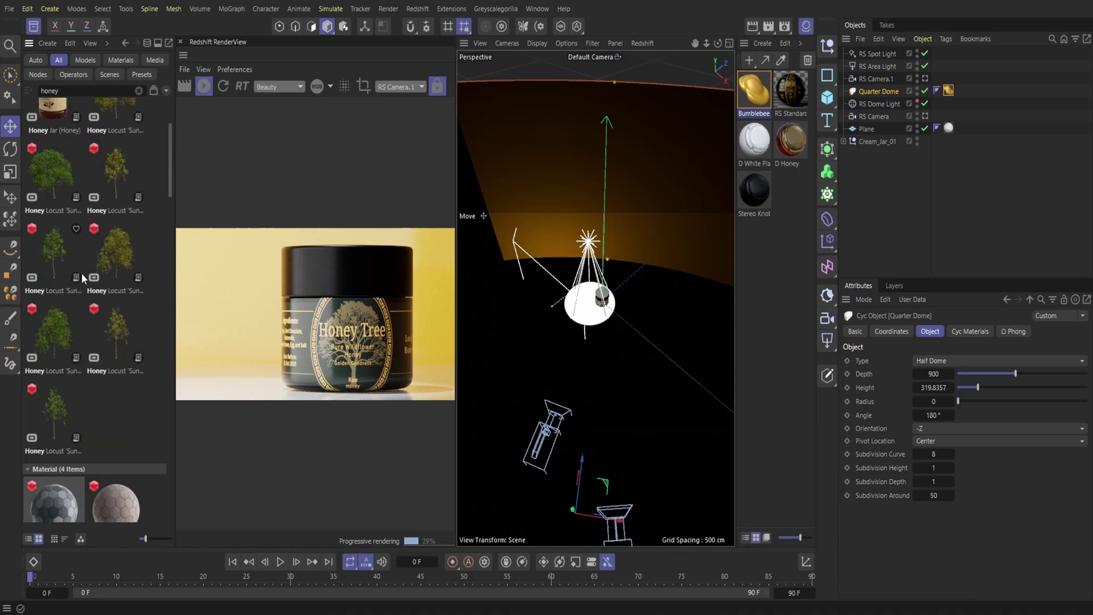
scroll(83, 276, "down", 5)
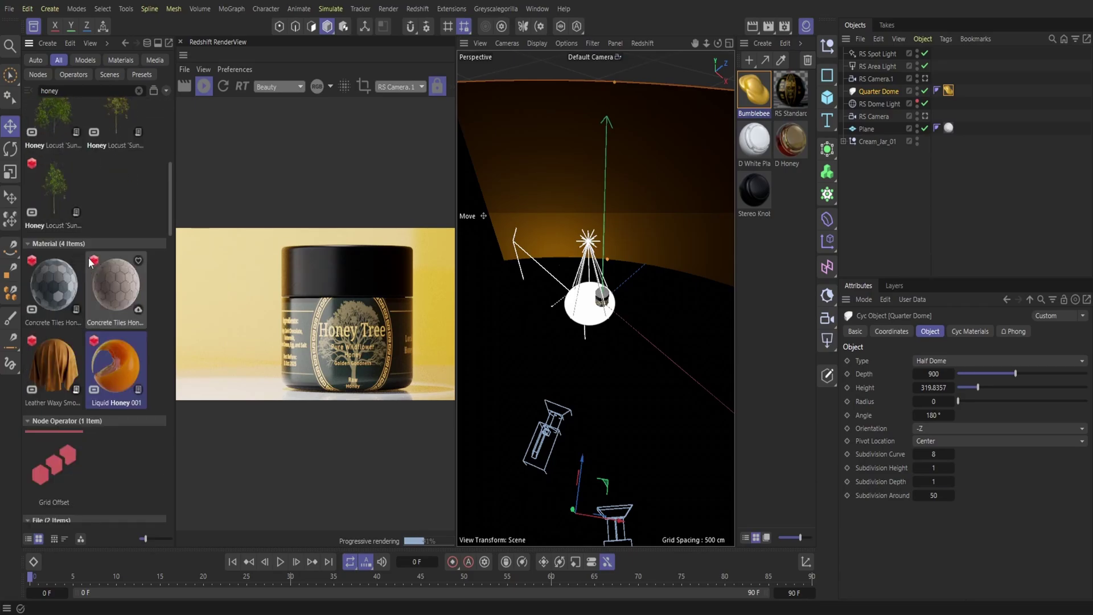
left_click(33, 25)
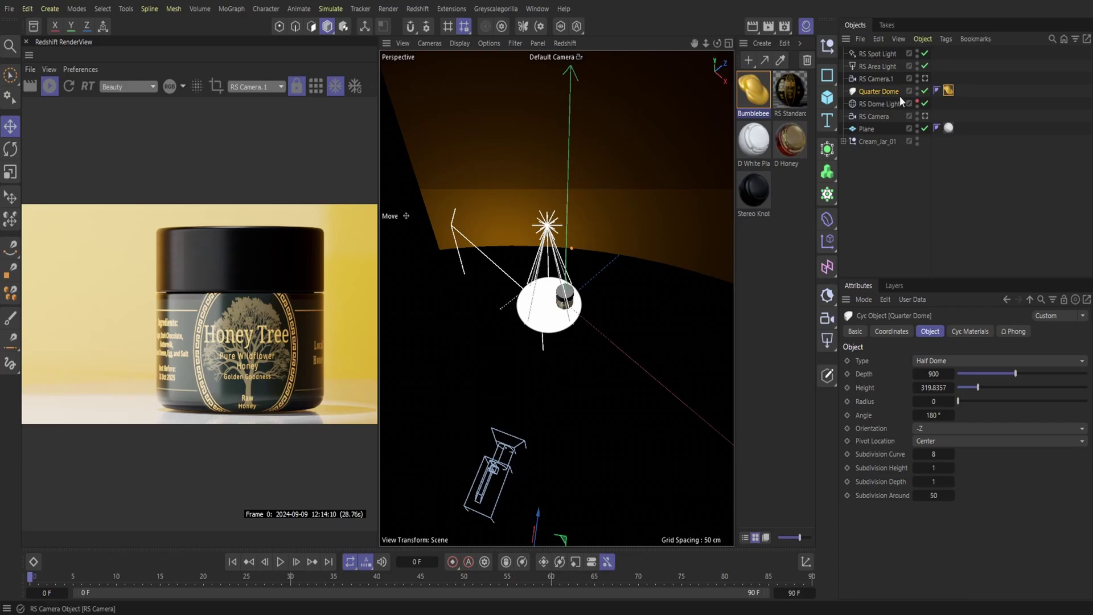
Step: Tint the RS Spot Light's colour orange, with hue 36°, saturation about 95% and value about 94%
left_click(888, 53)
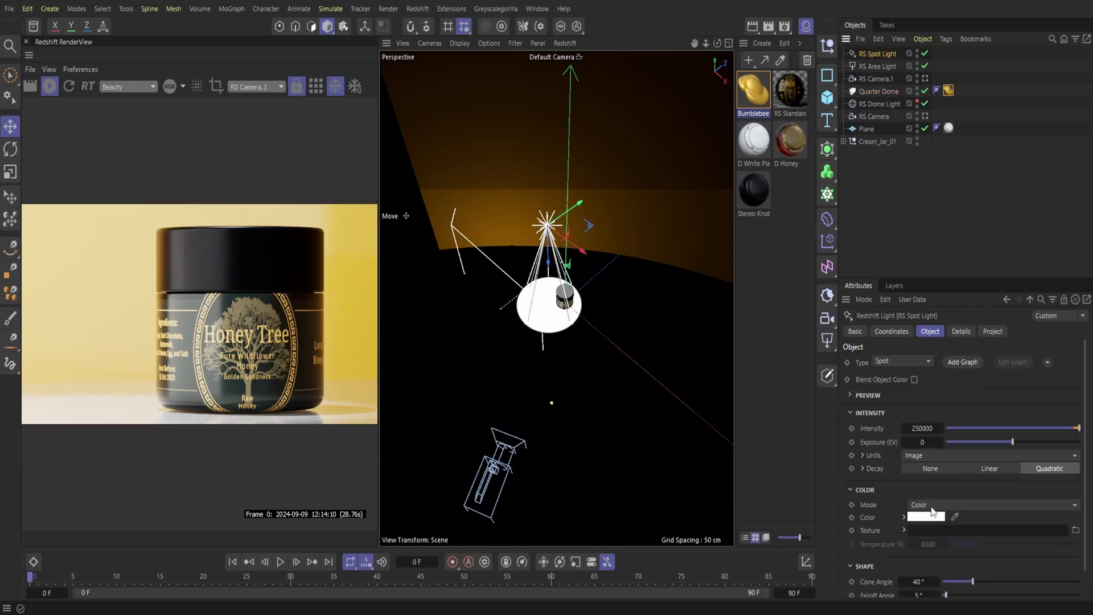
left_click(932, 516)
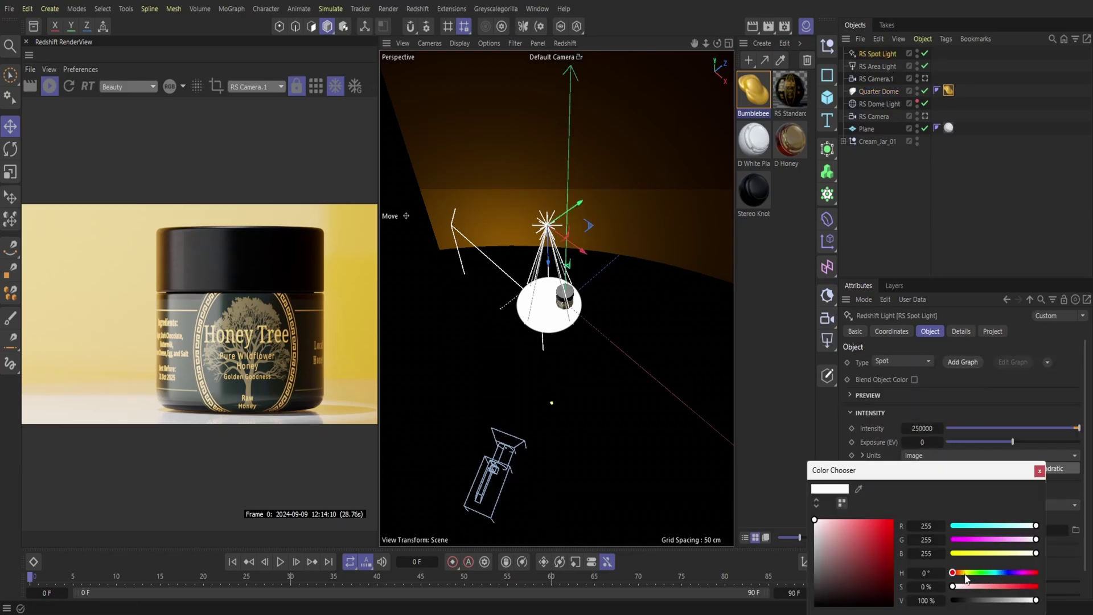
left_click(965, 574)
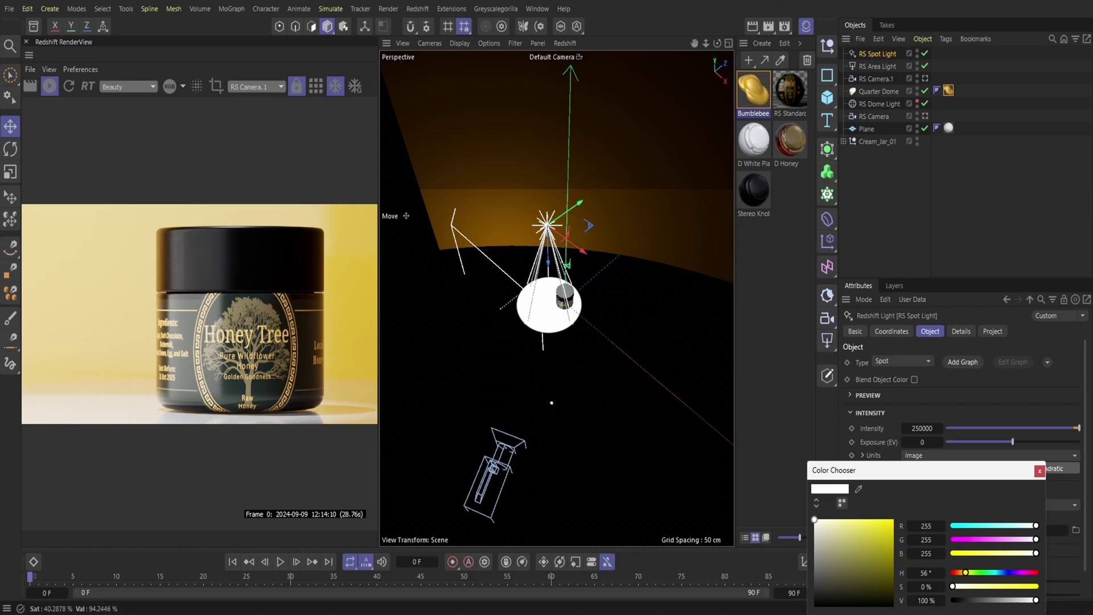
left_click(847, 523)
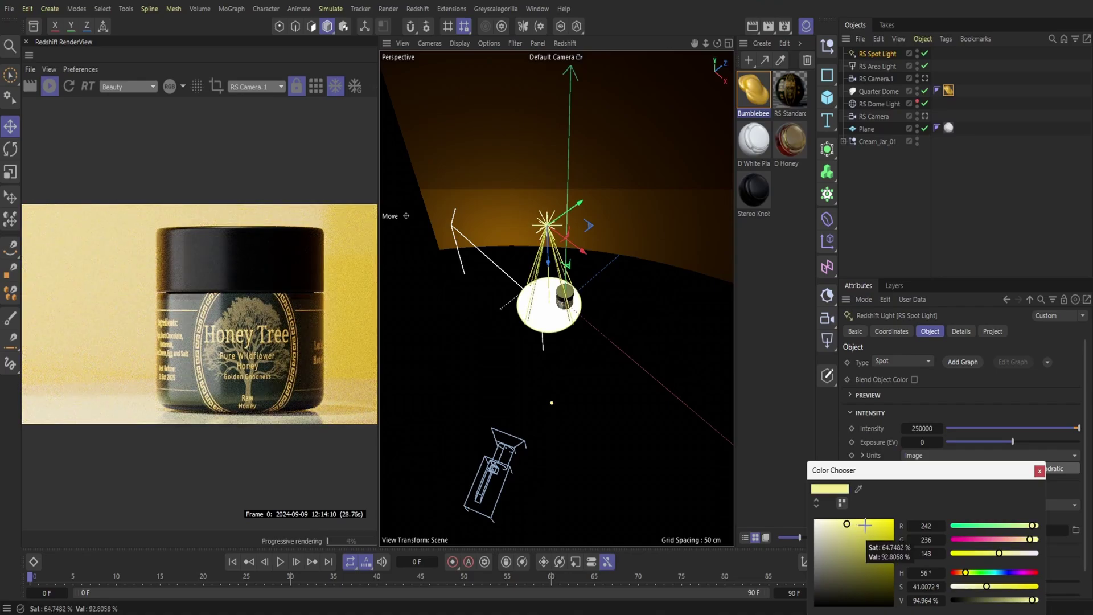
left_click(961, 573)
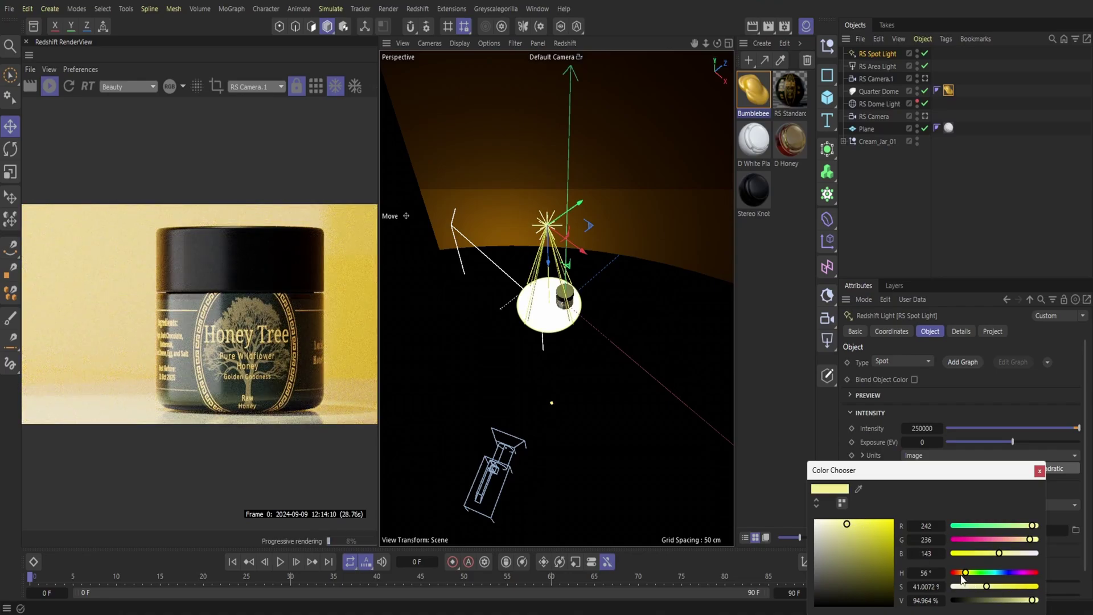
left_click(873, 528)
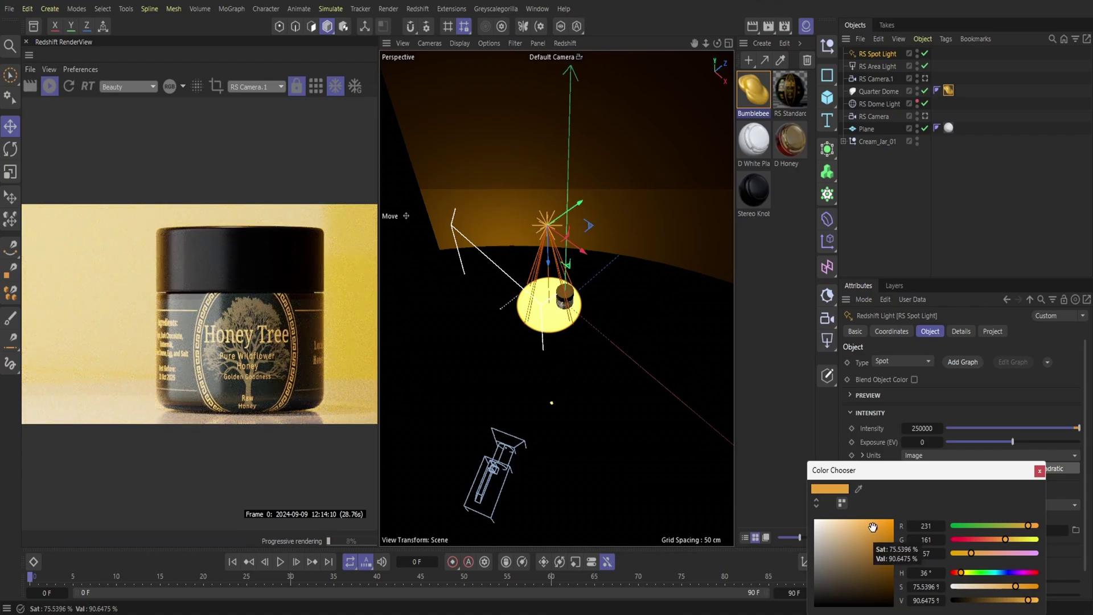
left_click_drag(873, 527, 841, 521)
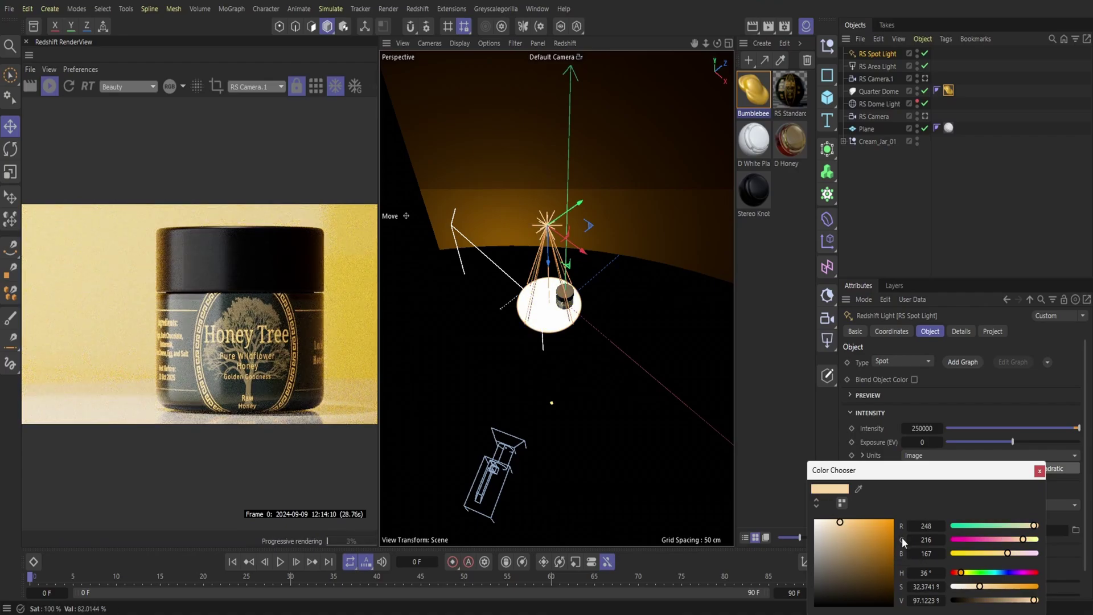
left_click(890, 524)
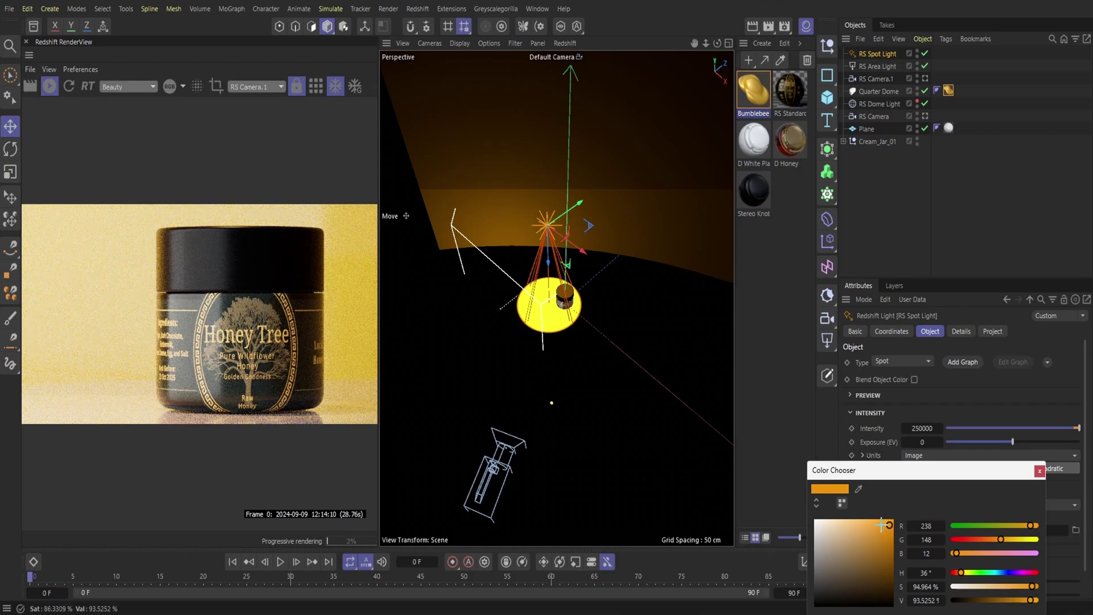
left_click(1039, 471)
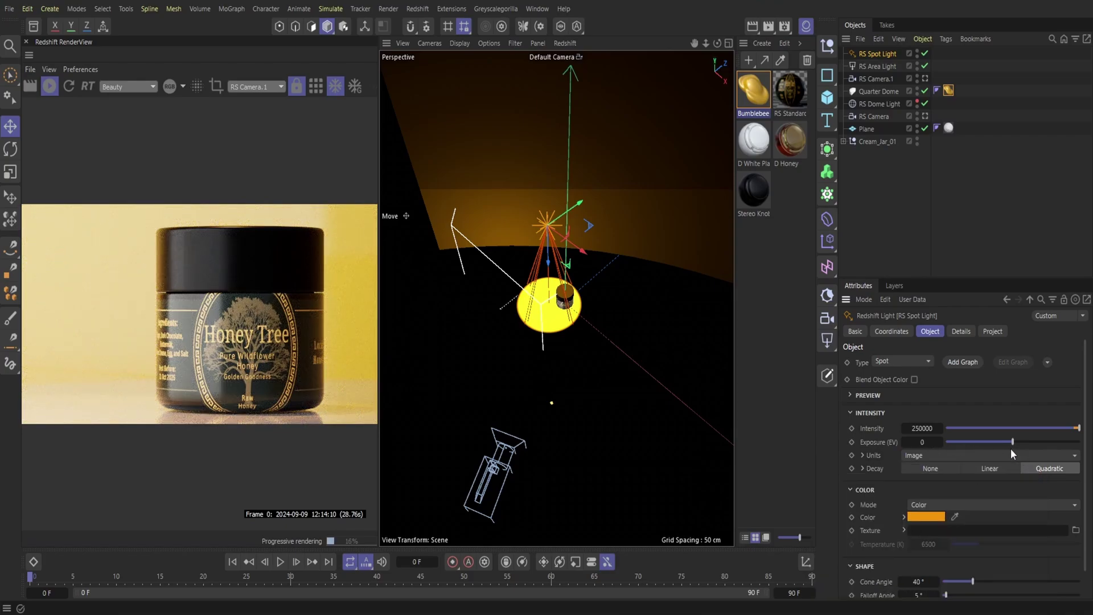
Step: Try a slightly lower exposure for the RS Spot Light and restore it to 0
mouse_move(1012, 442)
left_mouse_down()
mouse_move(1054, 450)
mouse_move(996, 450)
mouse_move(1011, 450)
left_mouse_up()
double_click(925, 442)
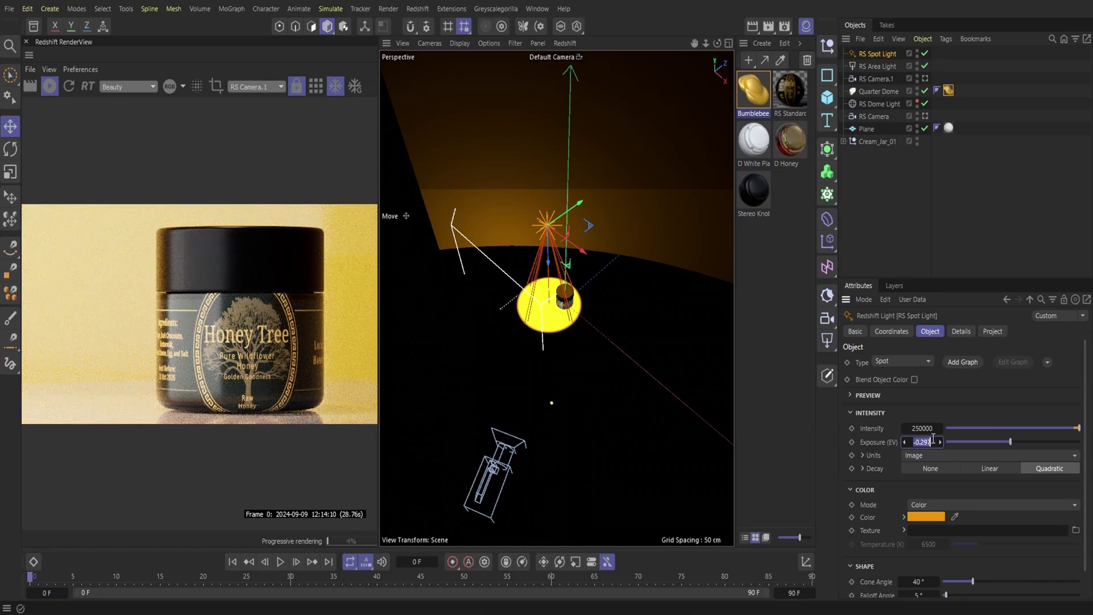
type("0")
key("Return")
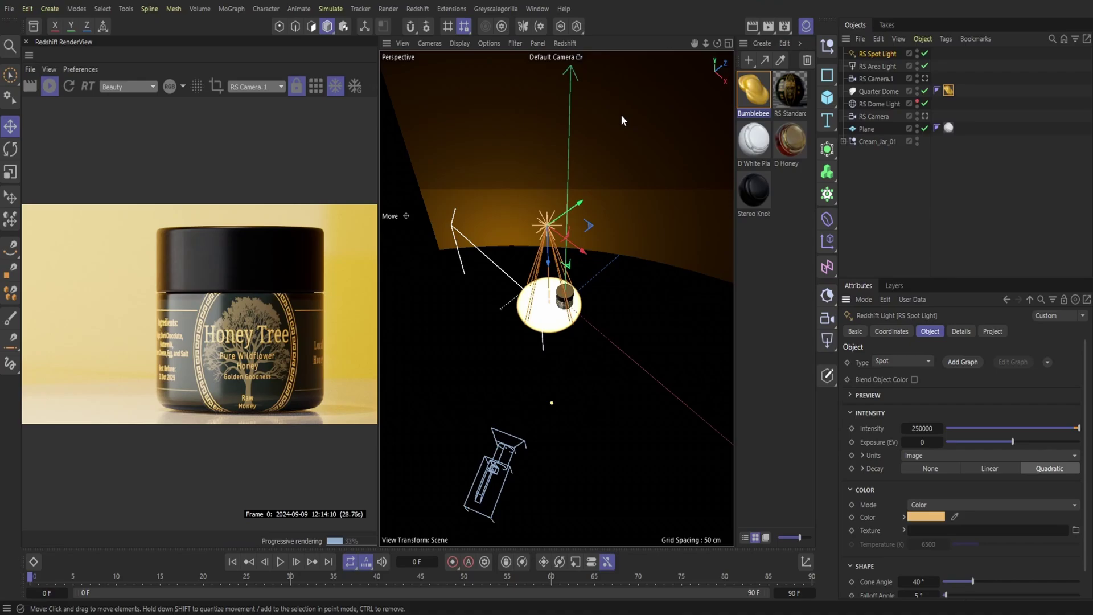
Step: Add Craft Soap Honeycomb from the Plus Library's Craft Soap - Redshift (Tactile) materials and apply it to the Plane
left_click(494, 9)
left_click(522, 181)
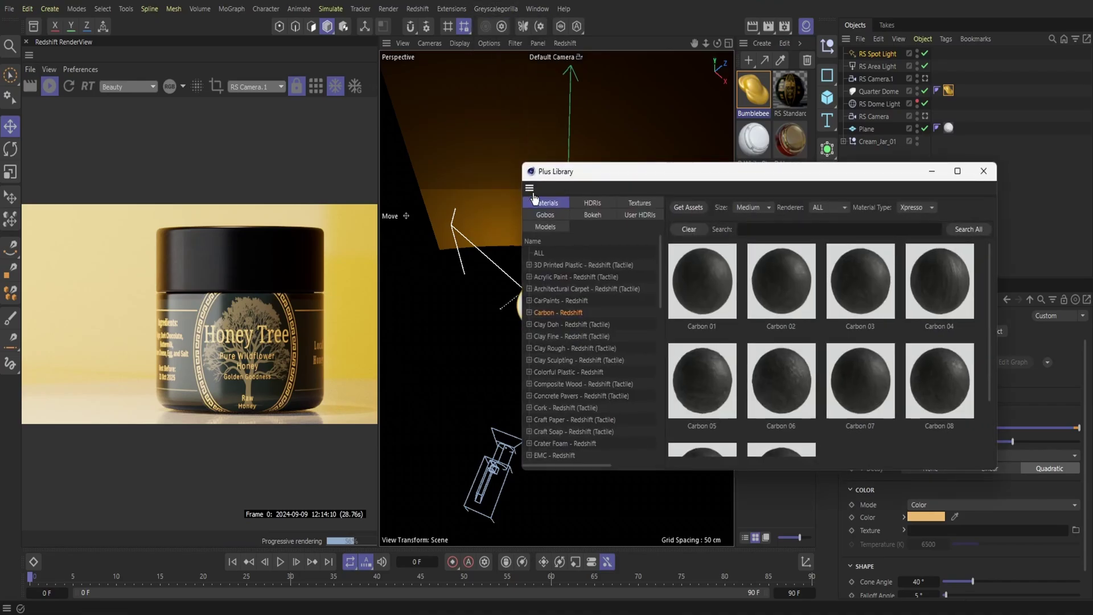
left_click(573, 431)
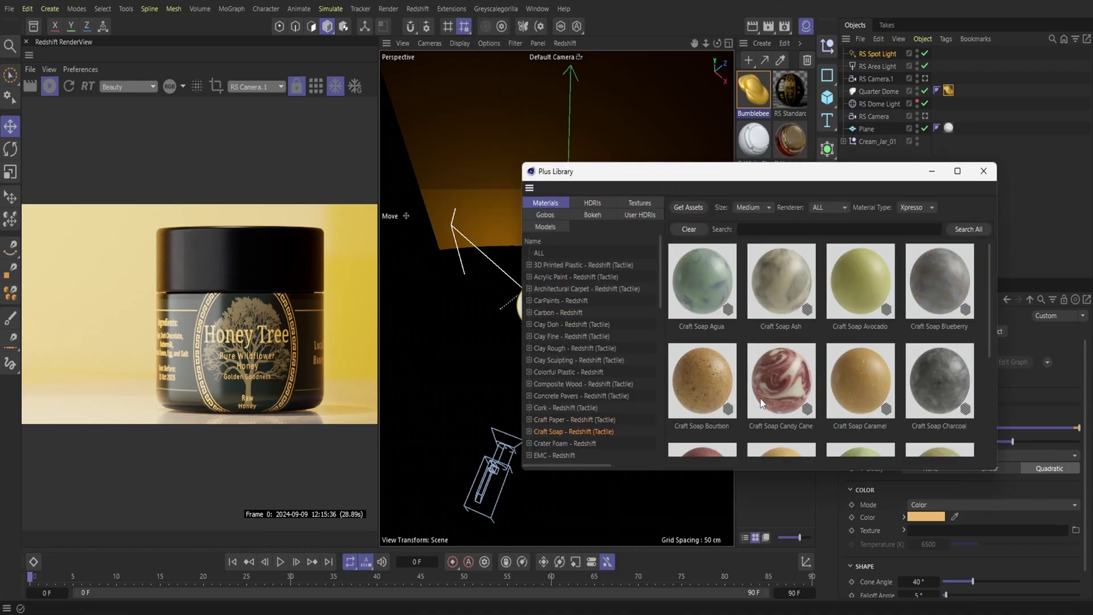
scroll(761, 403, "down", 4)
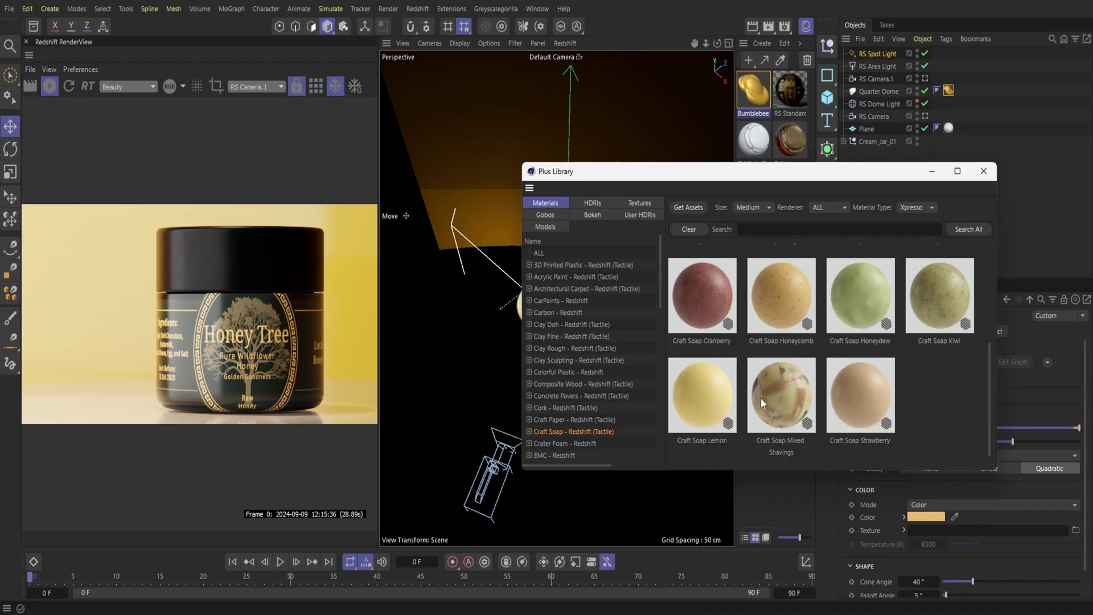
double_click(783, 312)
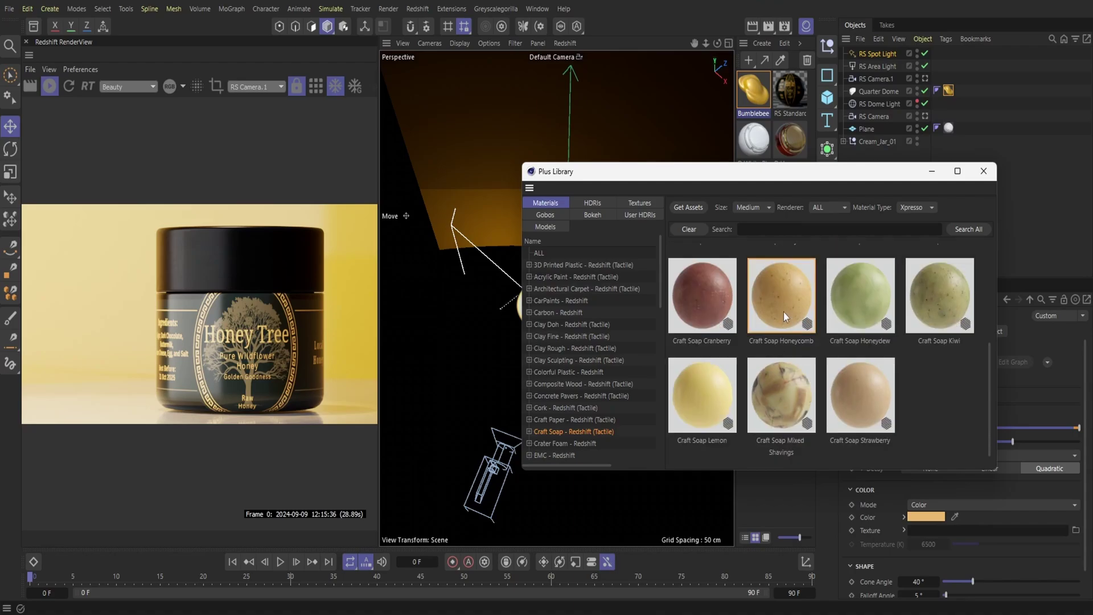
left_click(984, 170)
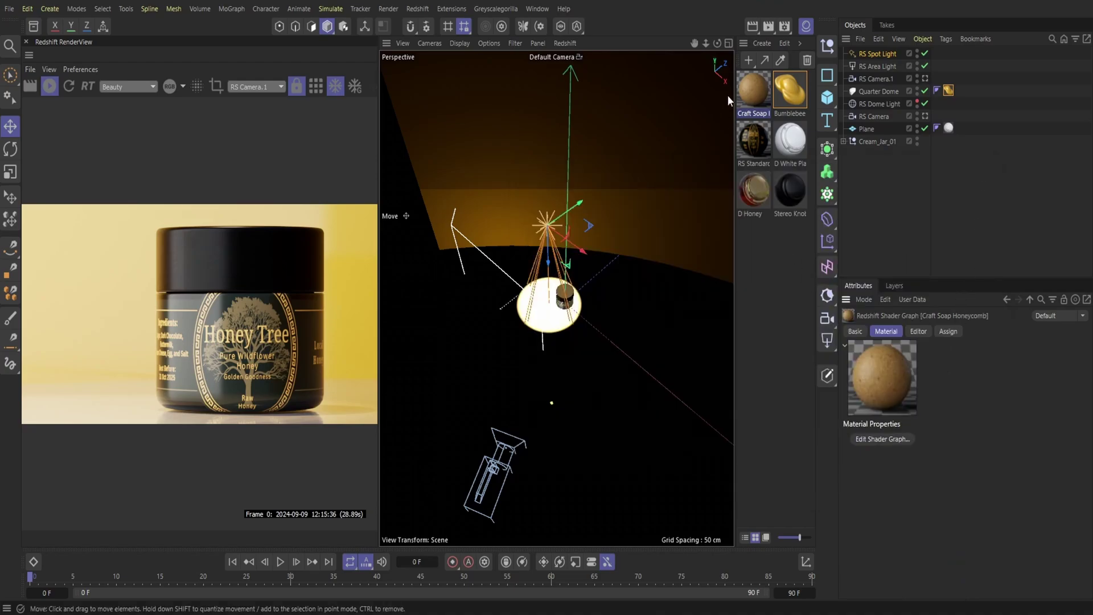
left_click_drag(858, 127, 870, 130)
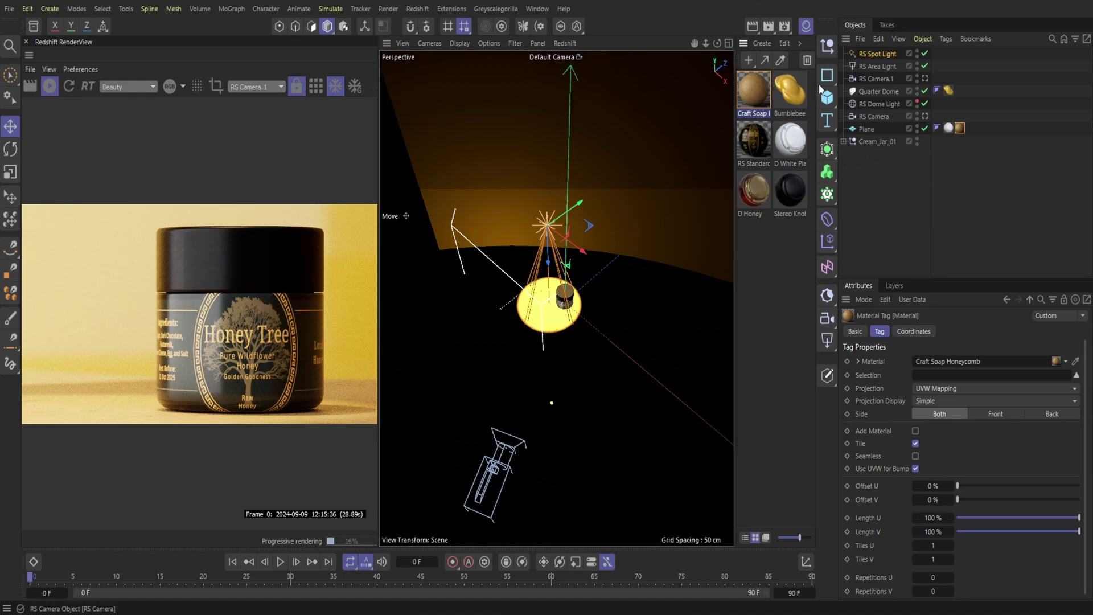
Step: Shift the Quarter Dome backdrop sideways along its X axis
left_click_drag(705, 46, 646, 48)
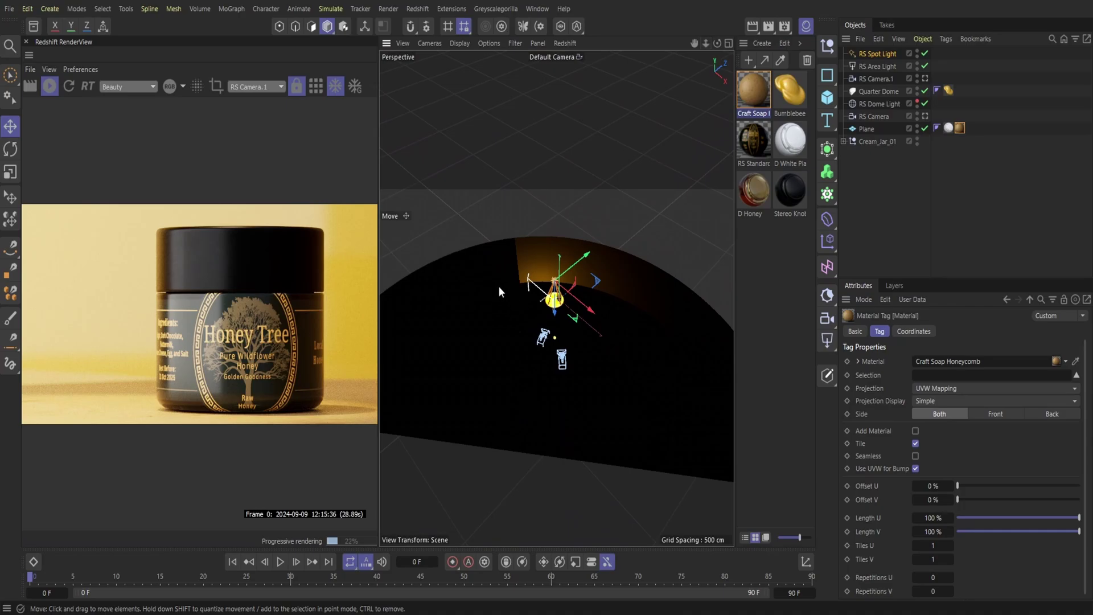
left_click(498, 280)
mouse_move(576, 360)
left_mouse_down()
mouse_move(614, 364)
mouse_move(563, 353)
mouse_move(618, 368)
mouse_move(595, 360)
left_mouse_up()
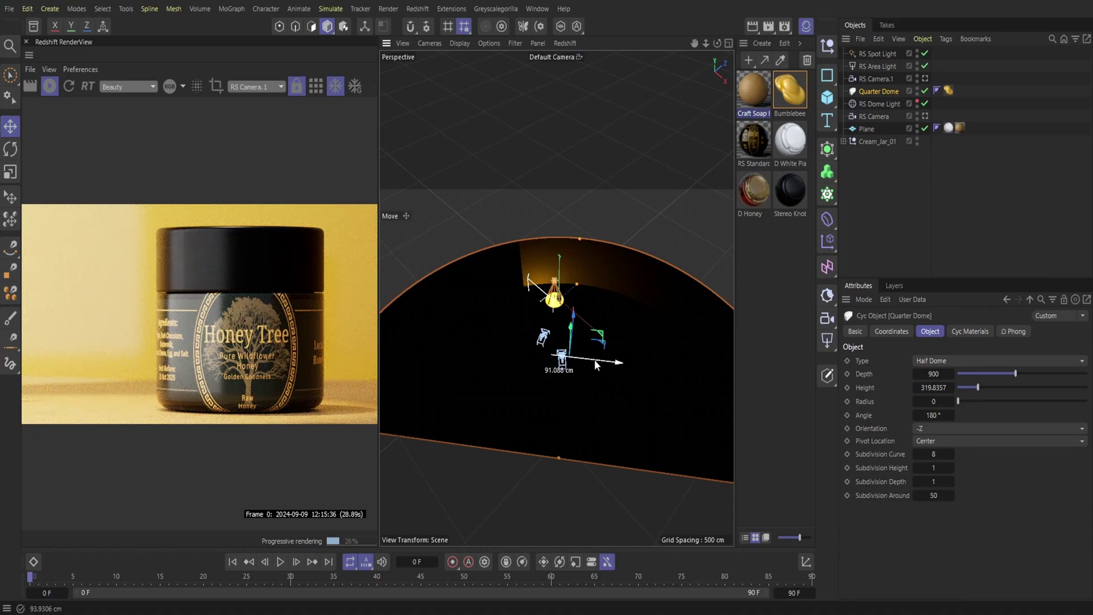
left_click_drag(594, 360, 579, 354)
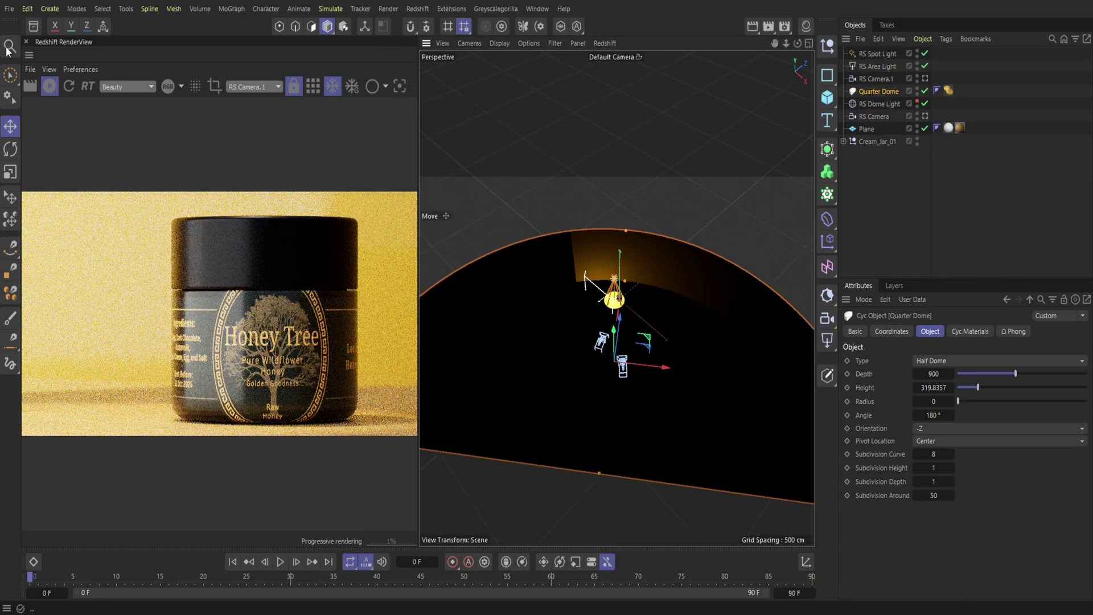
Step: Search the Asset Browser for "fall", add the Field Maple 01 - Young - Fall tree to the scene, and close the browser
left_click(32, 26)
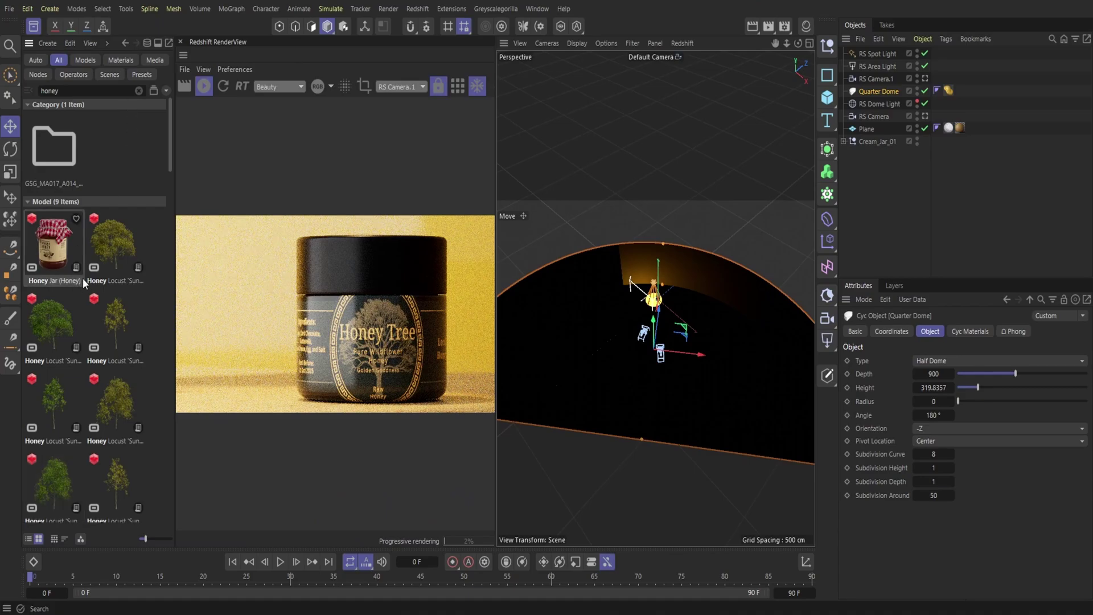
left_click(9, 9)
left_click(77, 299)
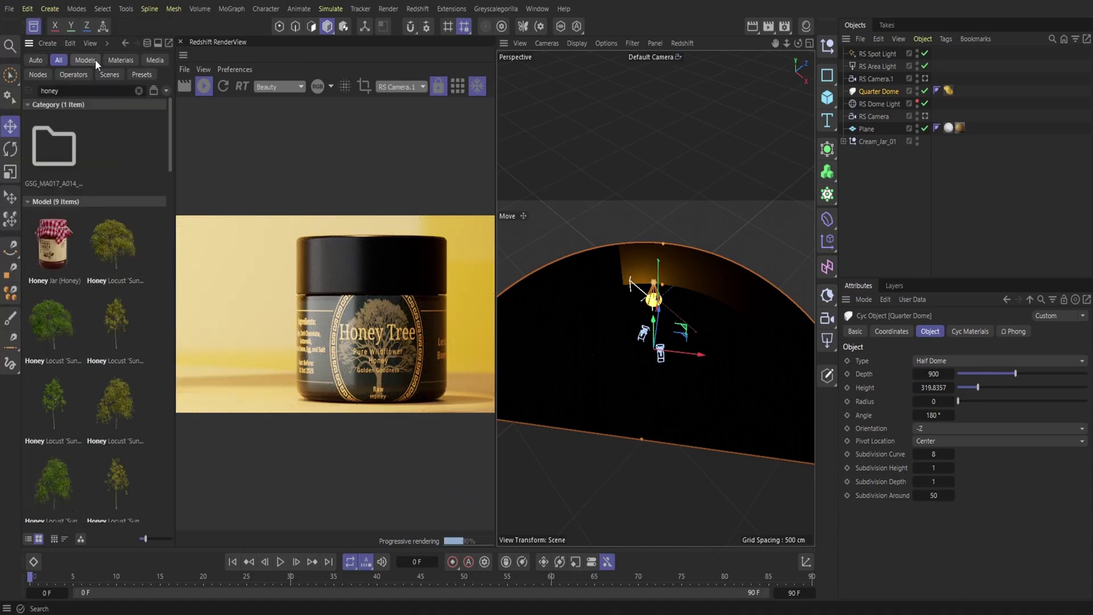
left_click(138, 91)
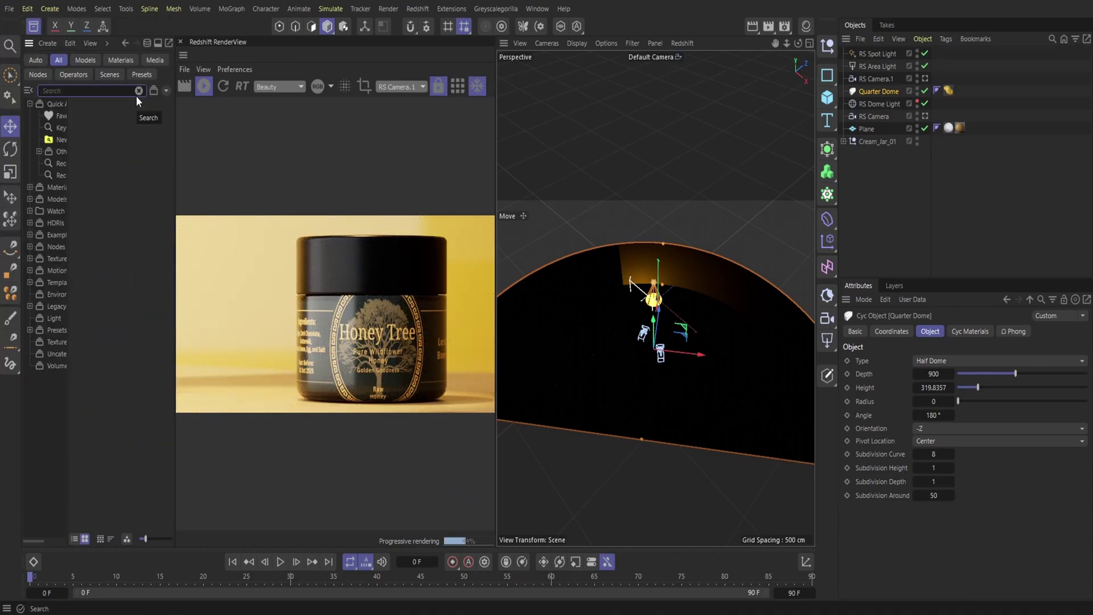
type("fall")
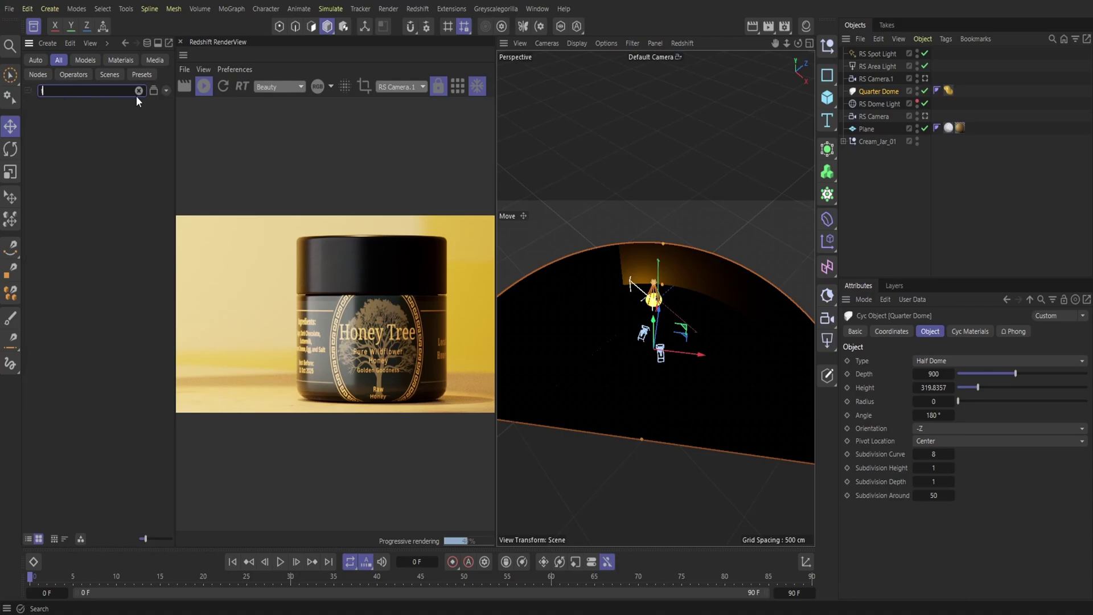
key("BackSpace")
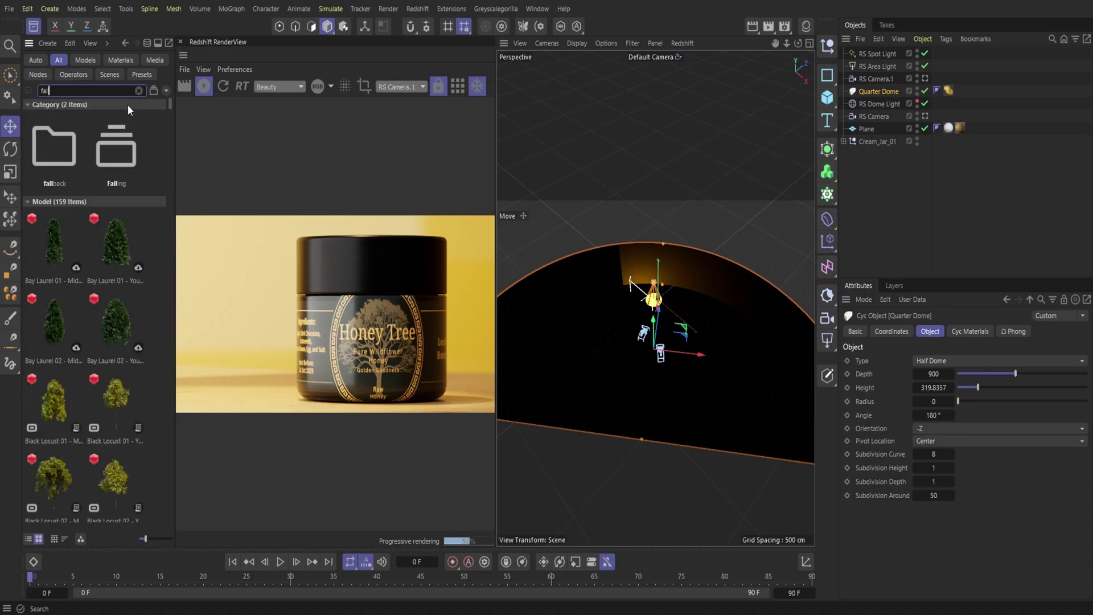
scroll(50, 155, "down", 3)
type("l")
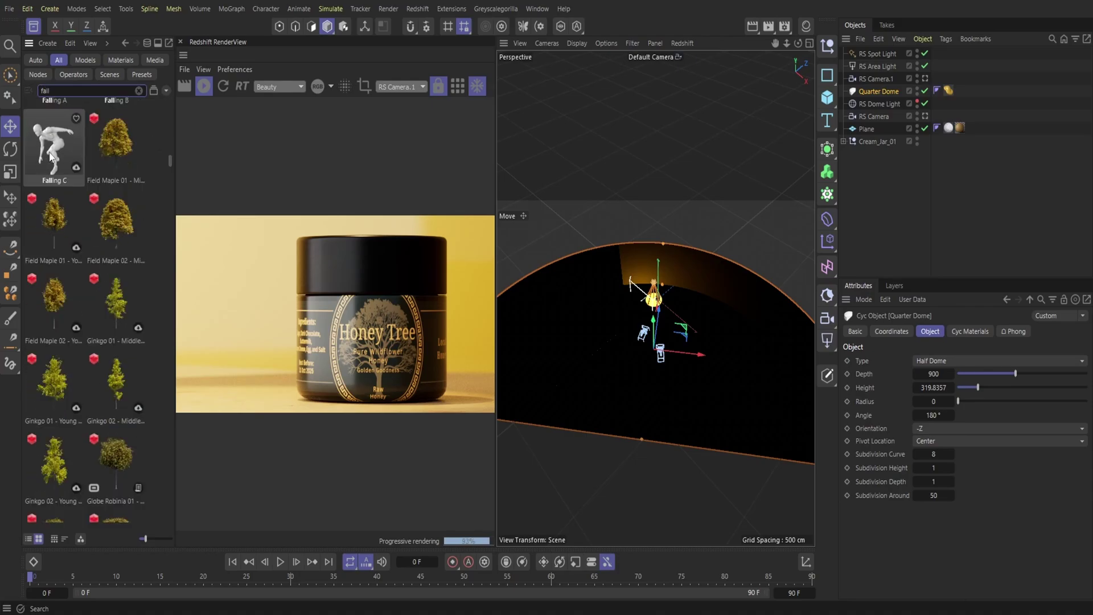
scroll(50, 155, "down", 5)
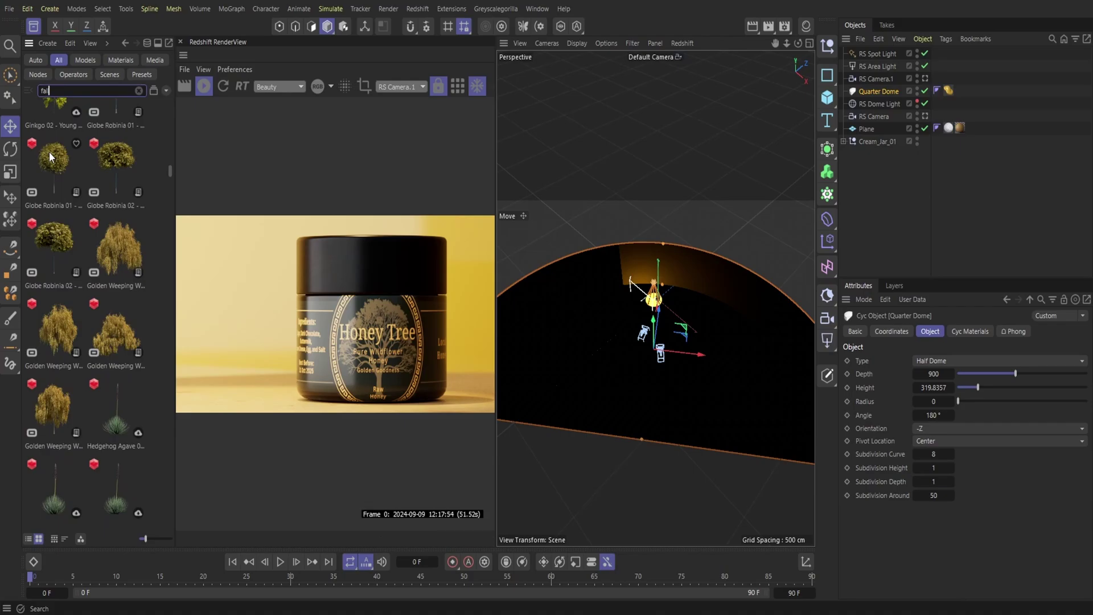
type("l")
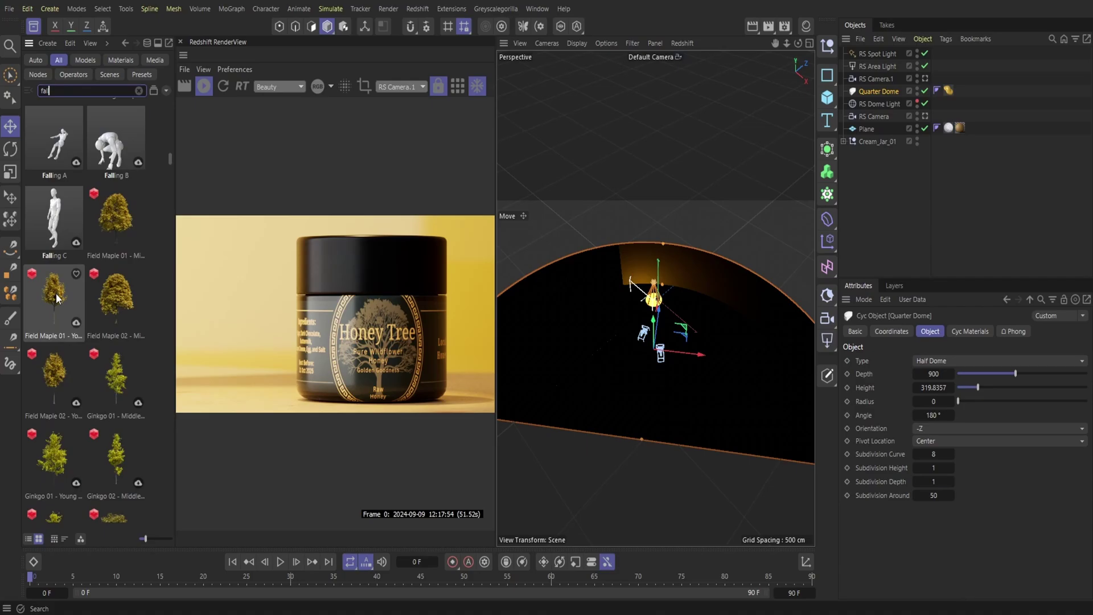
double_click(56, 298)
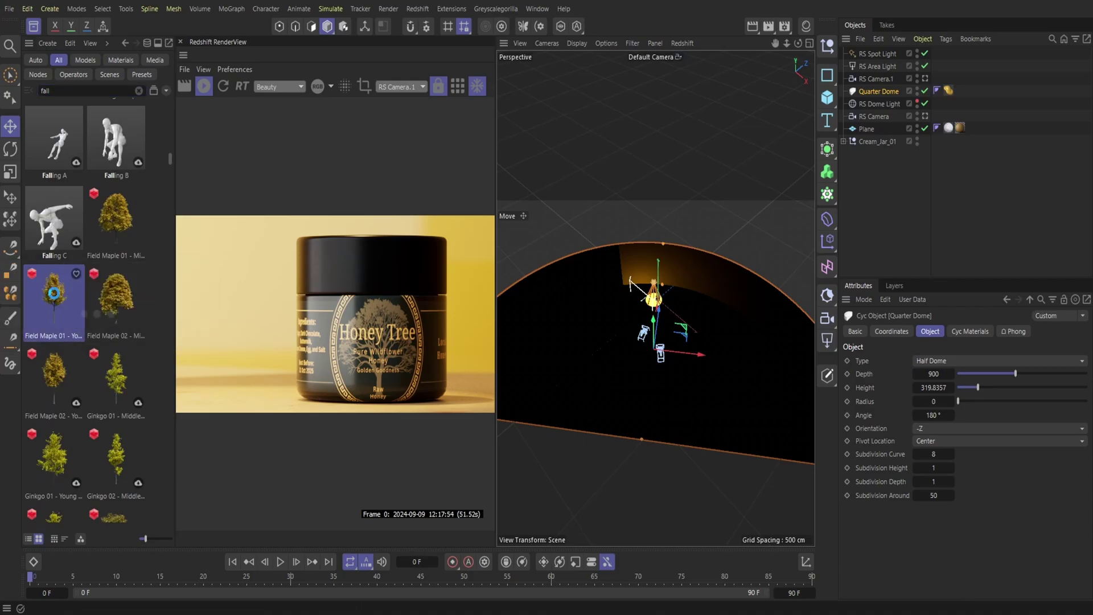
left_click(34, 27)
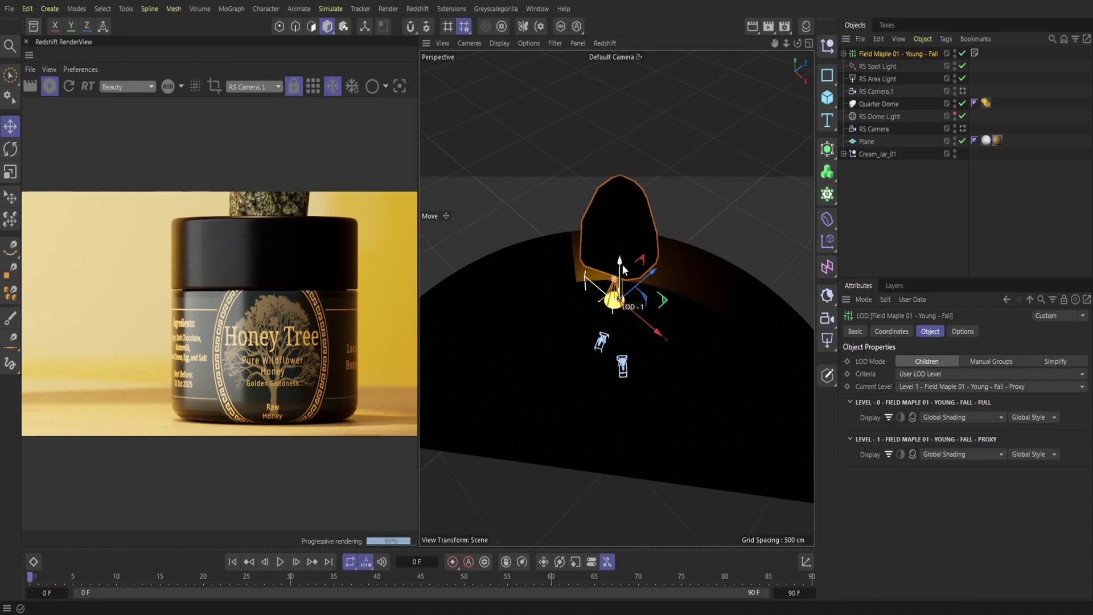
Step: Lower the Field Maple tree along its Y axis so that its yellow leaves surround the jar
left_click_drag(620, 264, 641, 342)
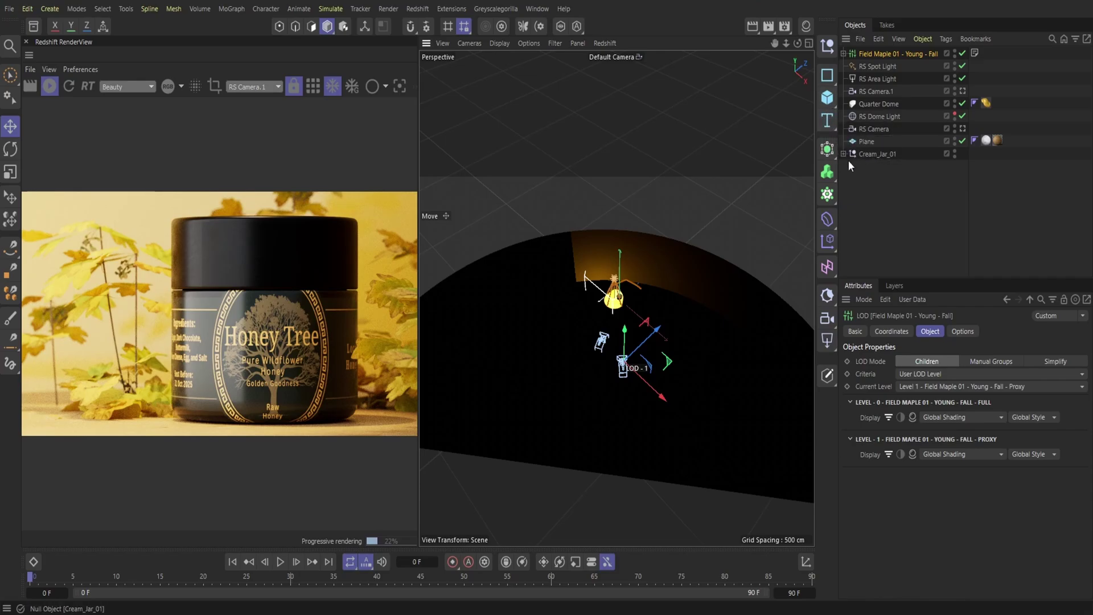
Step: Hide RS Spot Light and RS Area Light in the viewport so the jar and plane display unlit
left_click_drag(786, 44, 826, 48)
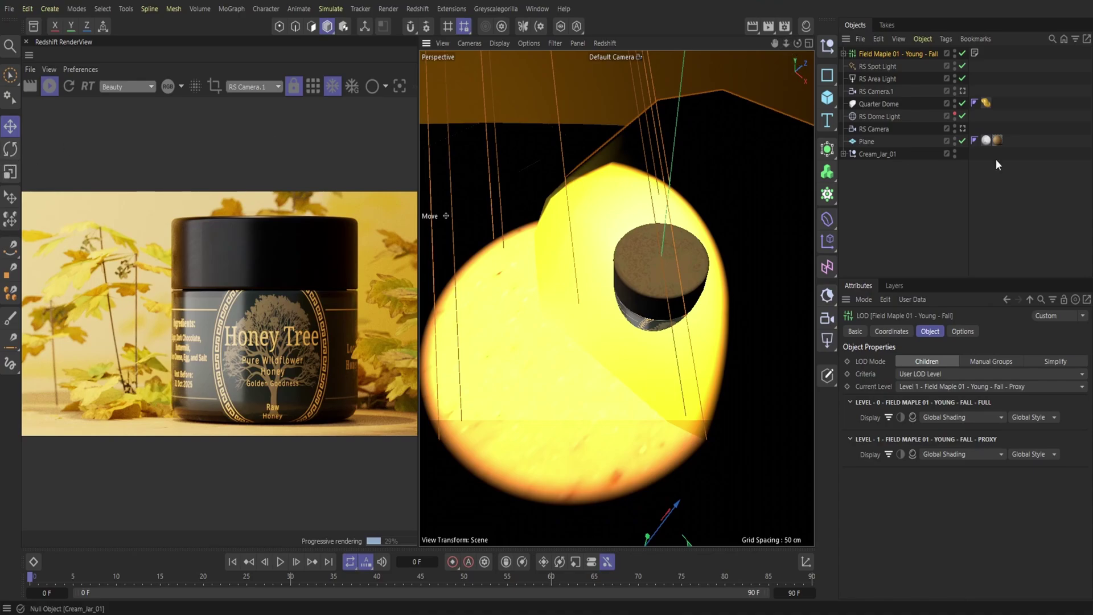
left_click(954, 64)
left_click(955, 76)
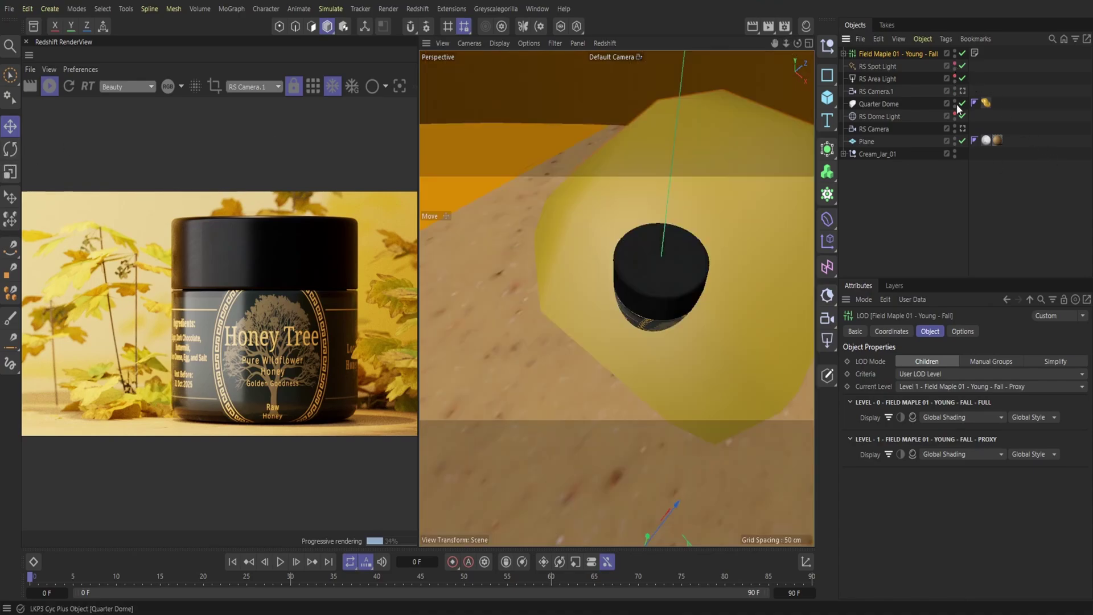
mouse_move(797, 44)
left_mouse_down()
mouse_move(809, 48)
mouse_move(793, 48)
left_mouse_up()
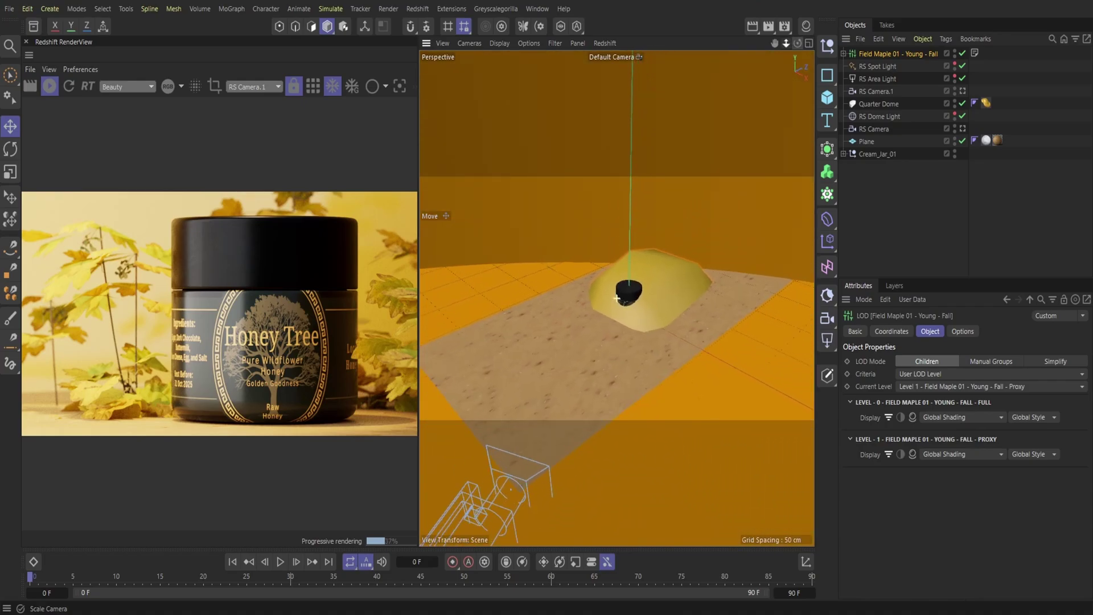
Step: Rotate the Glass_Body inside Cream_Jar_01 slightly around its vertical axis to adjust how the label faces the camera
left_click(844, 154)
left_click(878, 154)
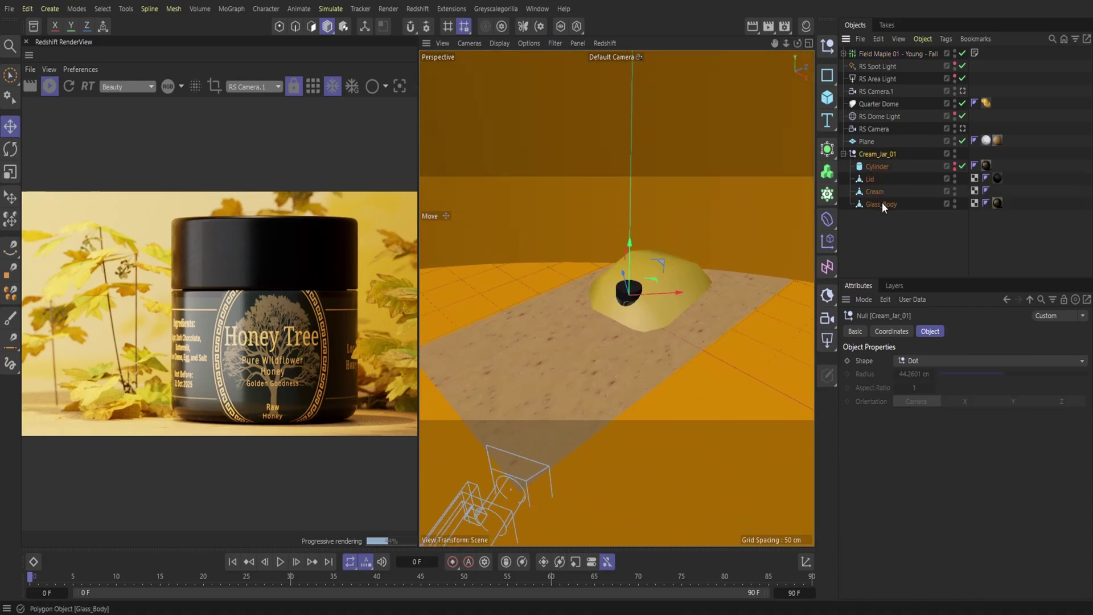
left_click(881, 203)
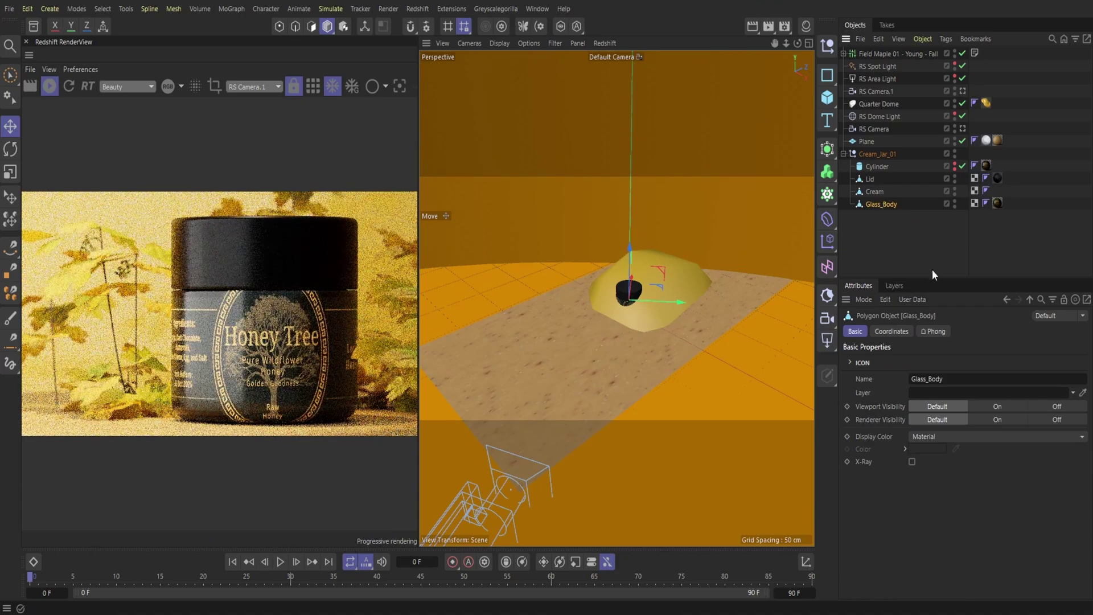
left_click(10, 147)
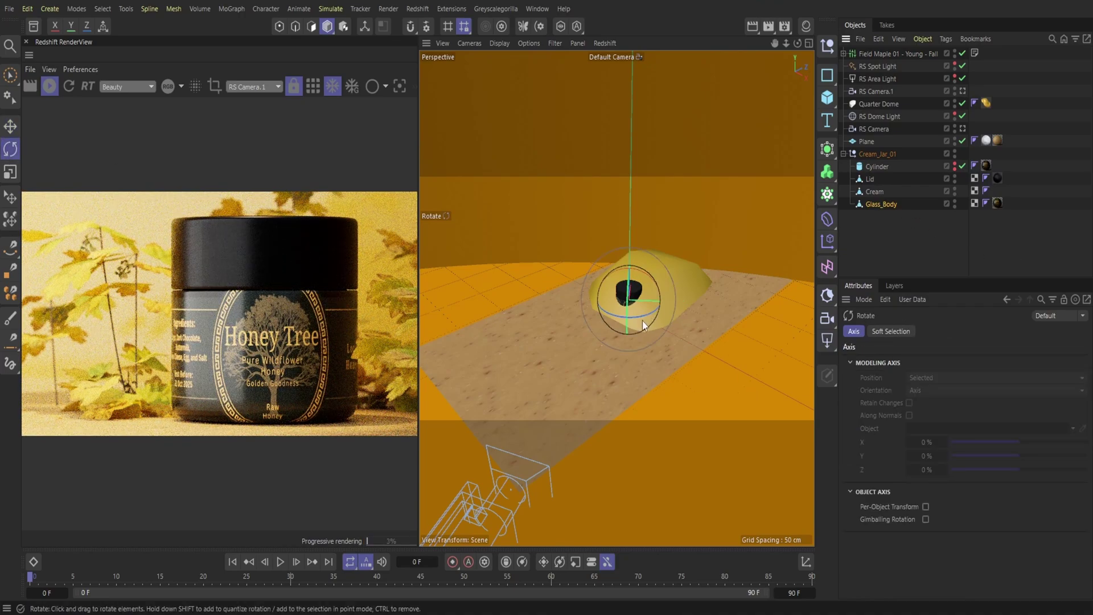
left_click_drag(641, 318, 640, 319)
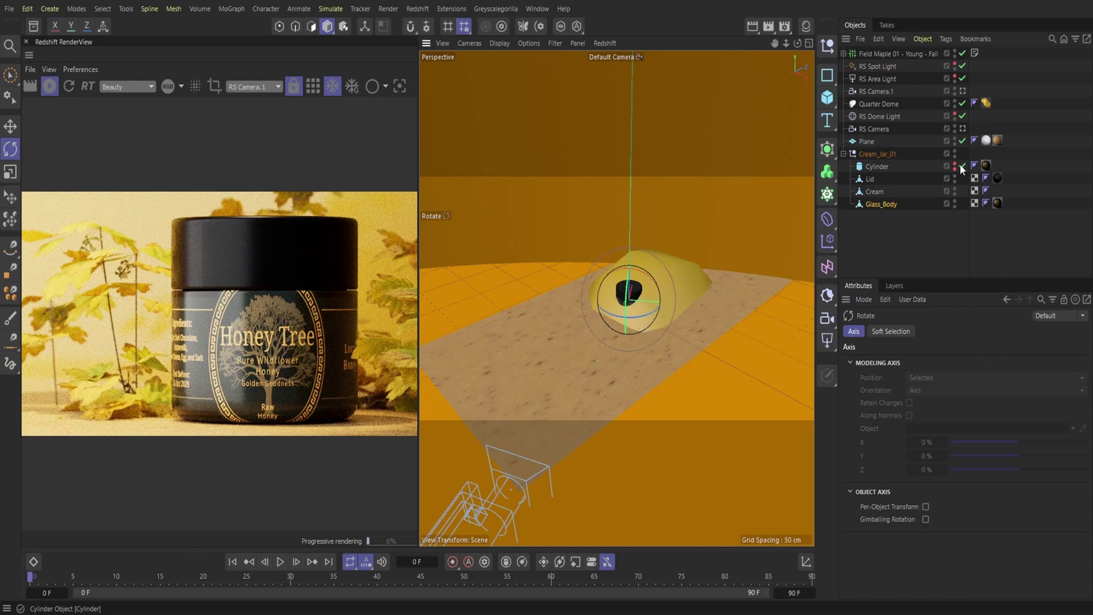
Step: Set the depth of field focus offset of RS Camera.1 to -22 cm
left_click(882, 95)
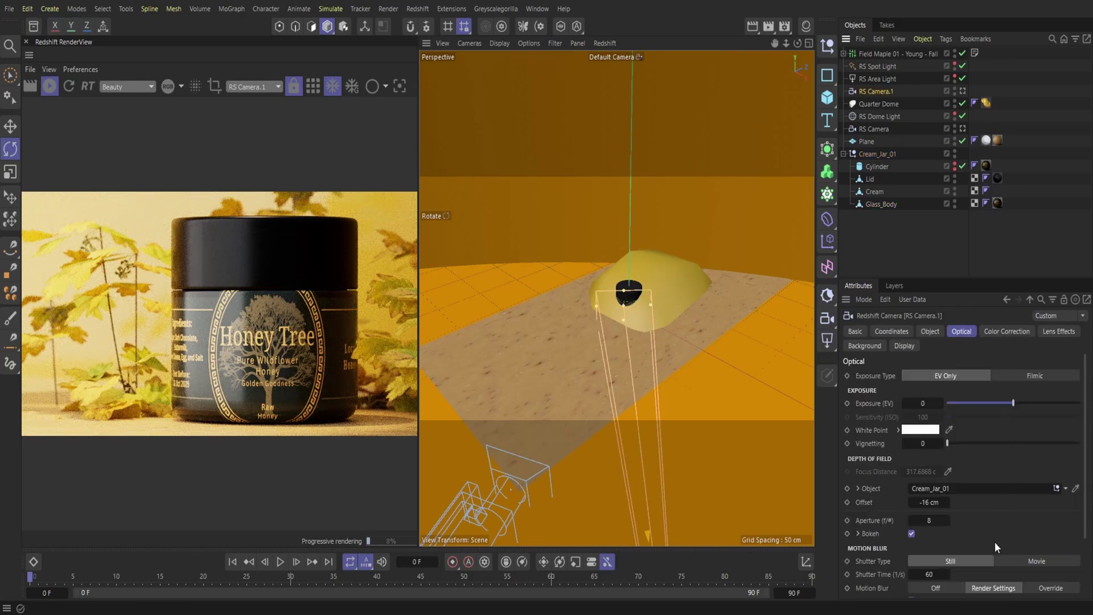
mouse_move(930, 504)
left_mouse_down()
mouse_move(911, 503)
mouse_move(931, 503)
left_mouse_up()
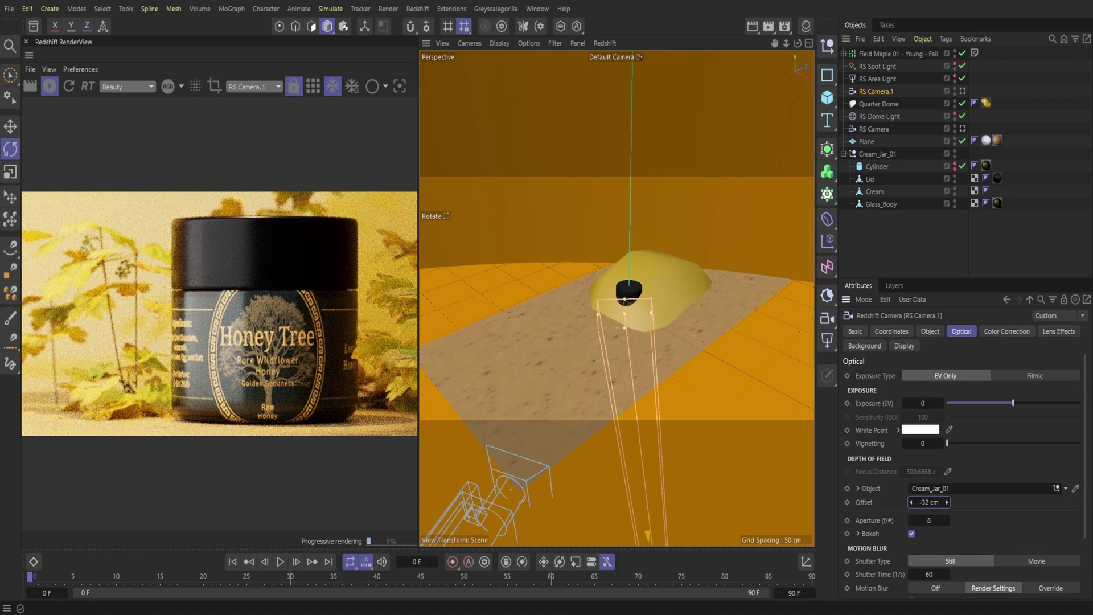
left_click_drag(930, 503, 941, 503)
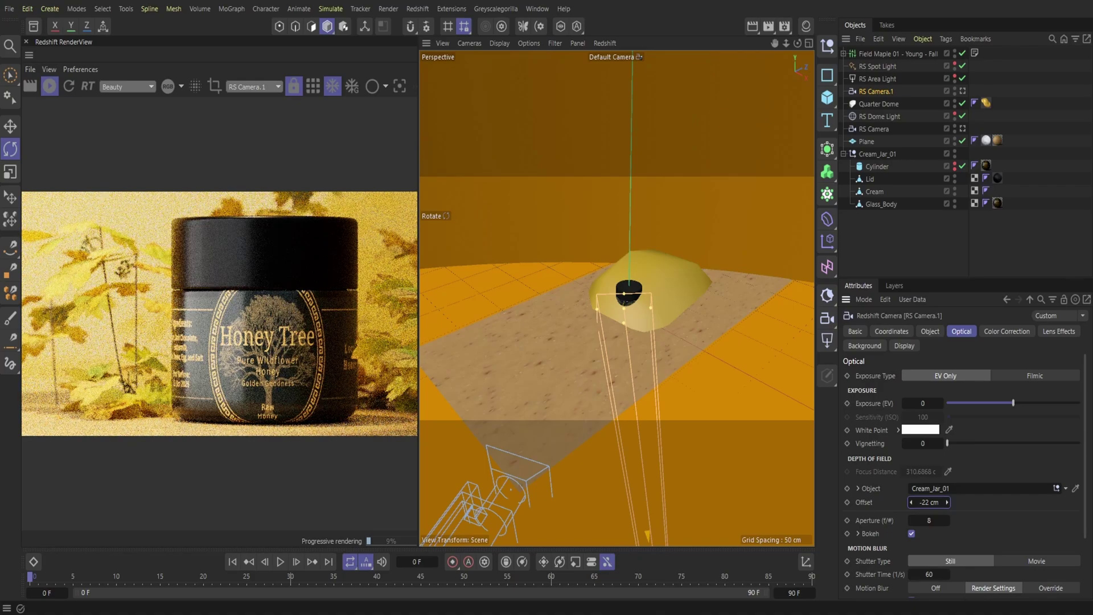
left_click_drag(941, 503, 944, 503)
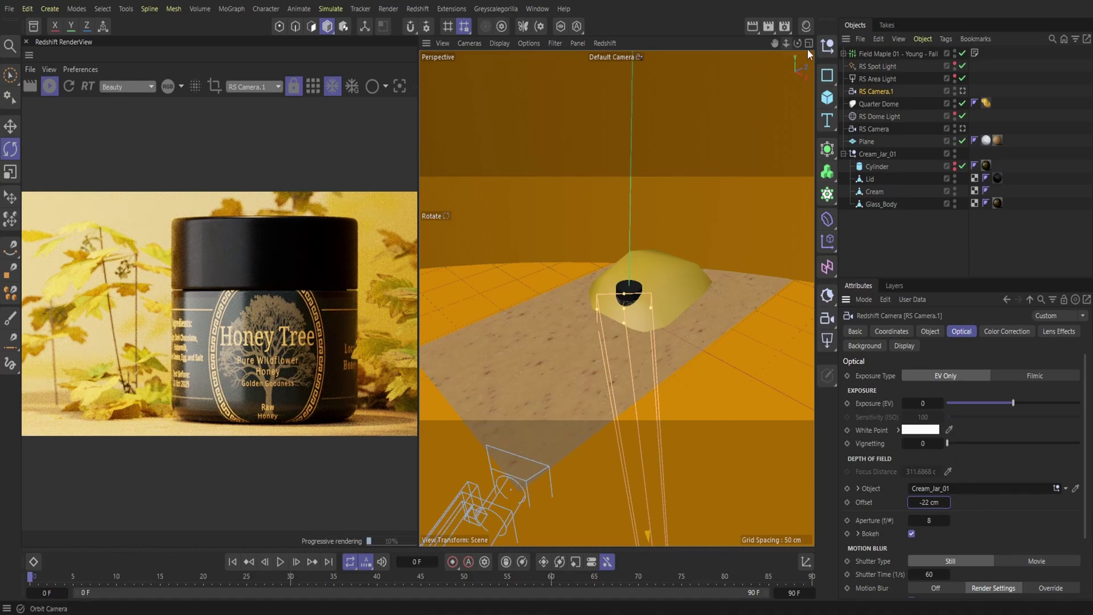
Step: Exclude Cream_Jar_01 and its children from the illumination of RS Area Light
left_click_drag(788, 40, 758, 41)
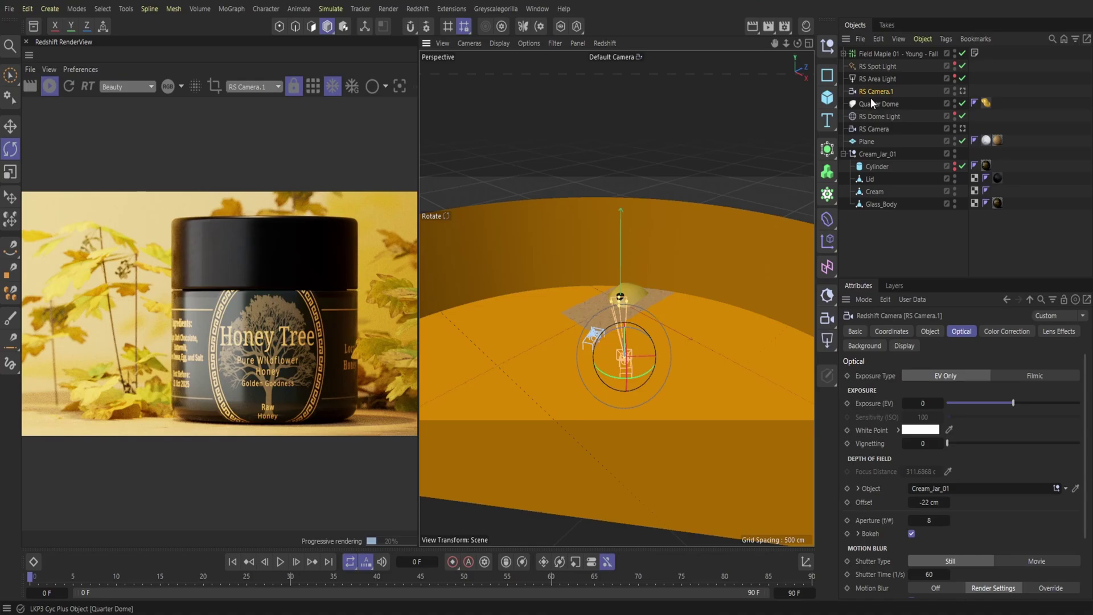
left_click(867, 80)
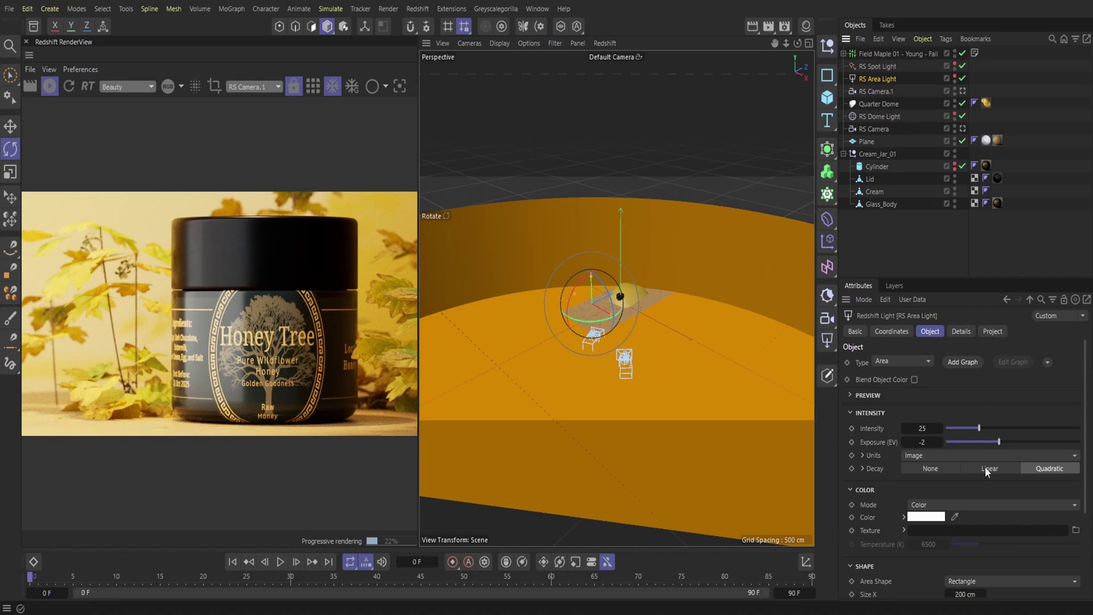
left_click(991, 332)
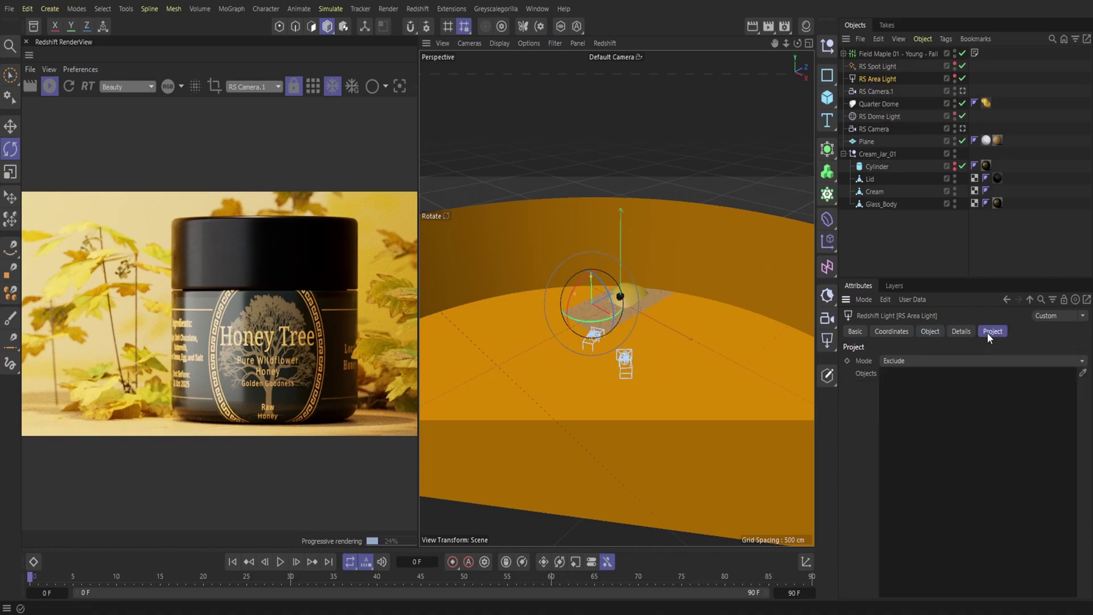
left_click(958, 362)
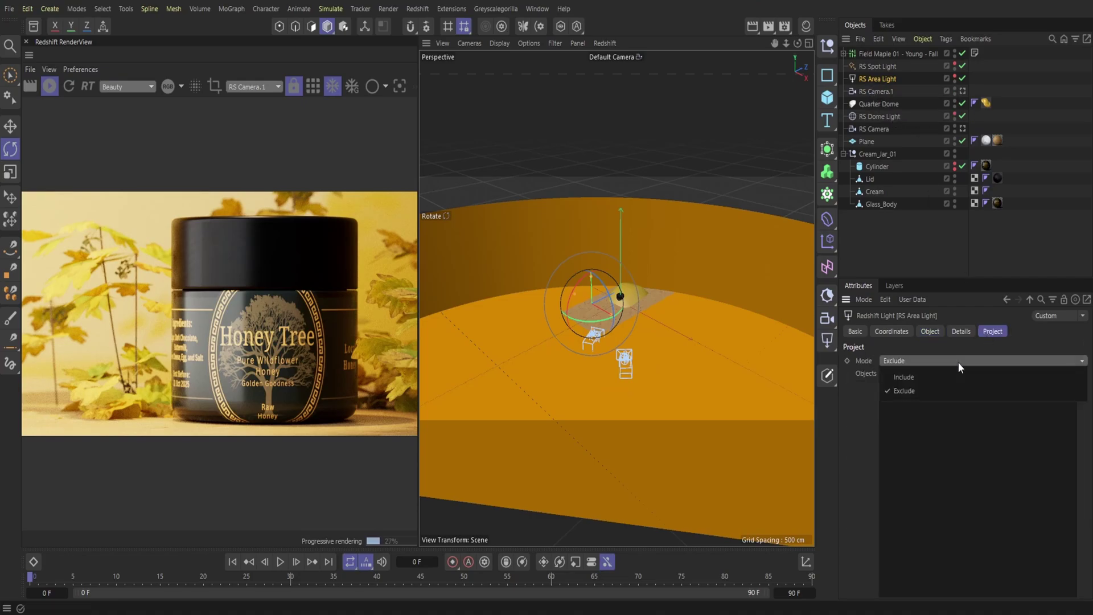
left_click(908, 388)
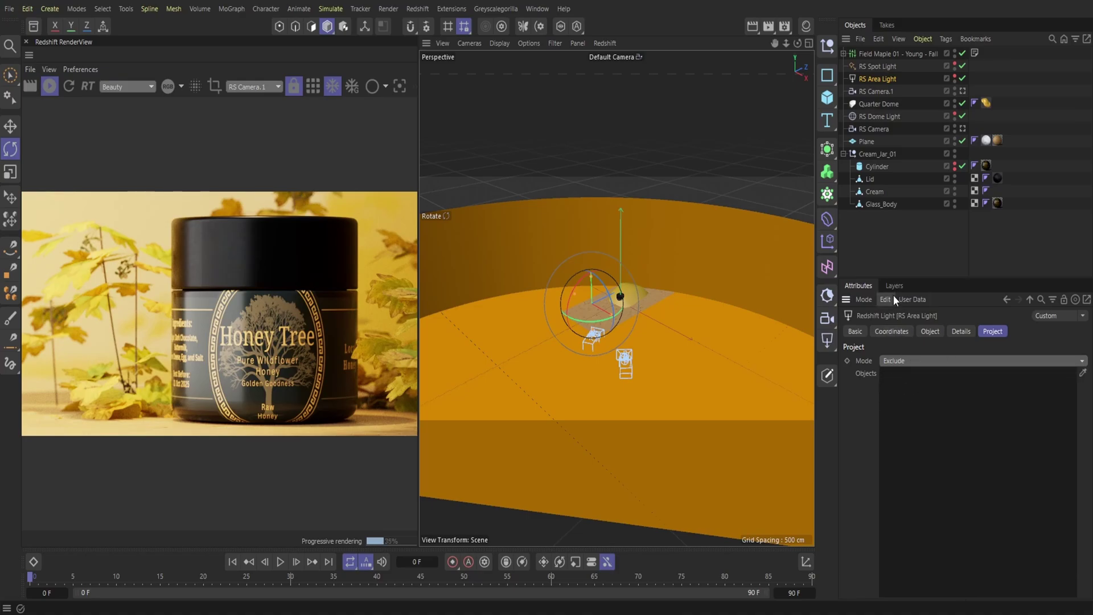
left_click(844, 153)
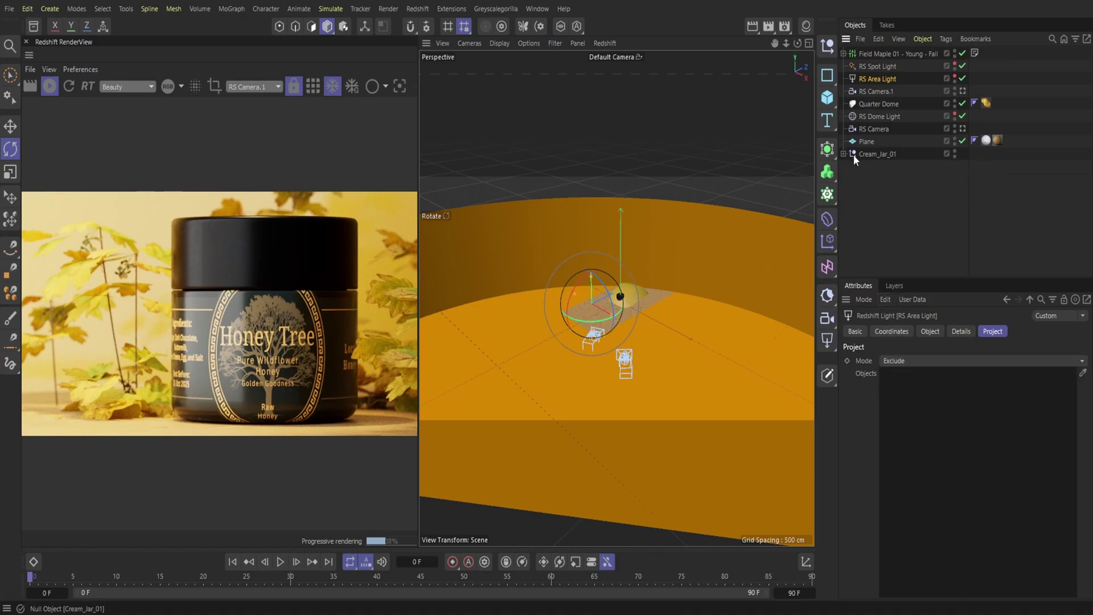
left_click_drag(865, 155, 914, 388)
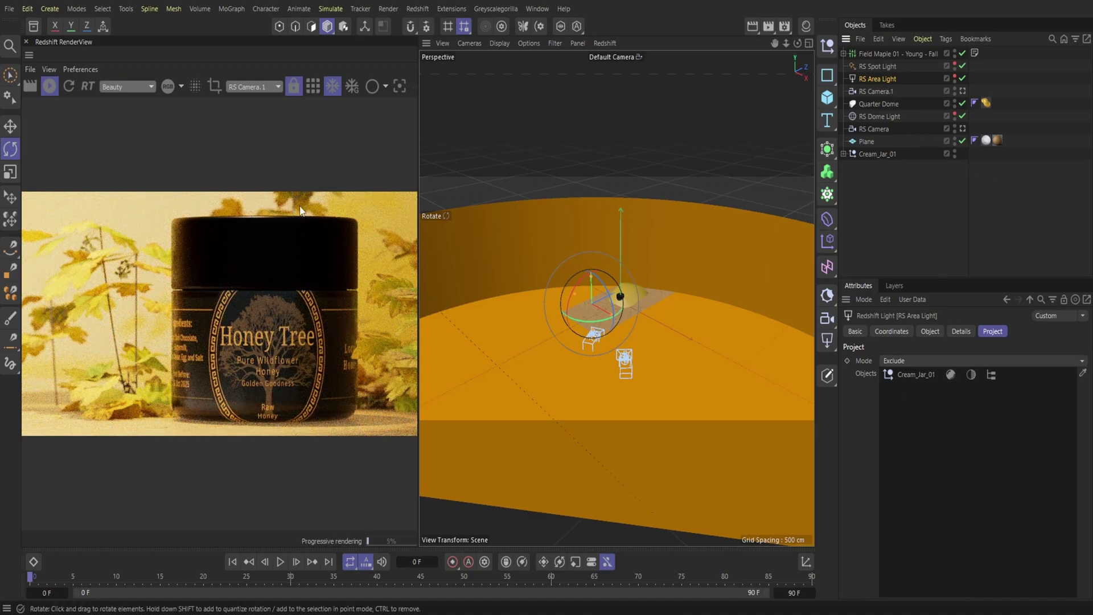
left_click(9, 126)
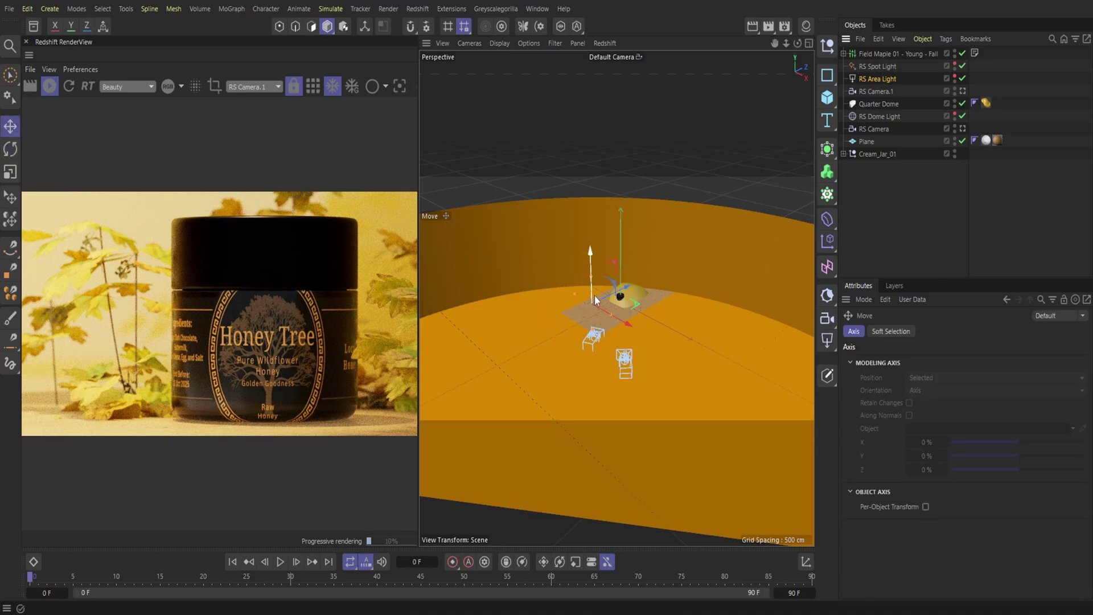
mouse_move(627, 327)
left_mouse_down()
mouse_move(614, 324)
mouse_move(626, 330)
left_mouse_up()
Step: Add a second Redshift spot light and place it to one side of the jar, aimed past it at the backdrop
left_click(450, 9)
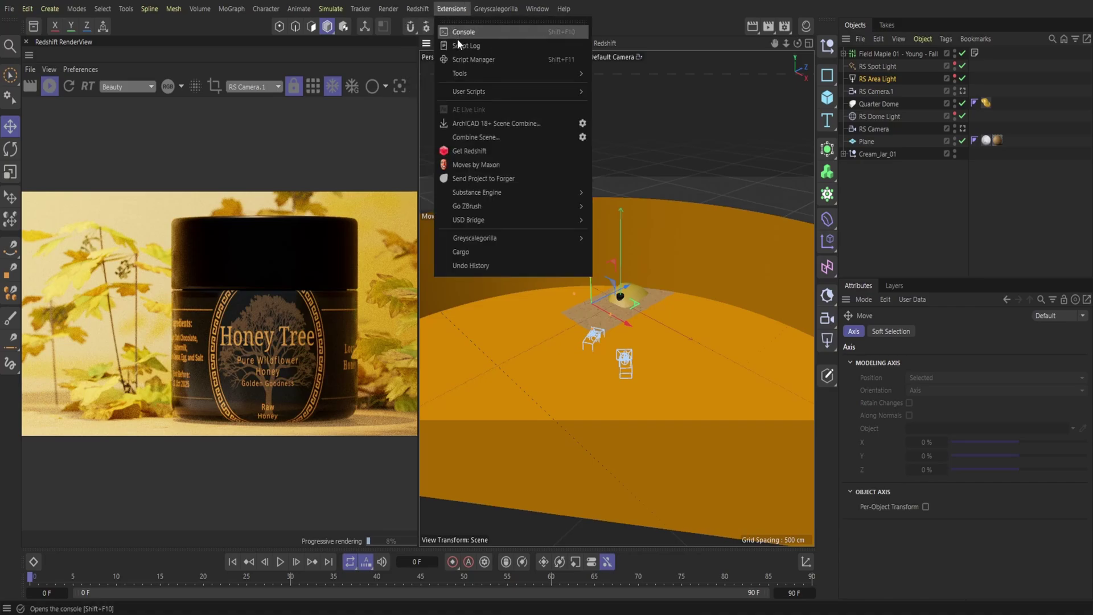
mouse_move(417, 9)
mouse_move(450, 45)
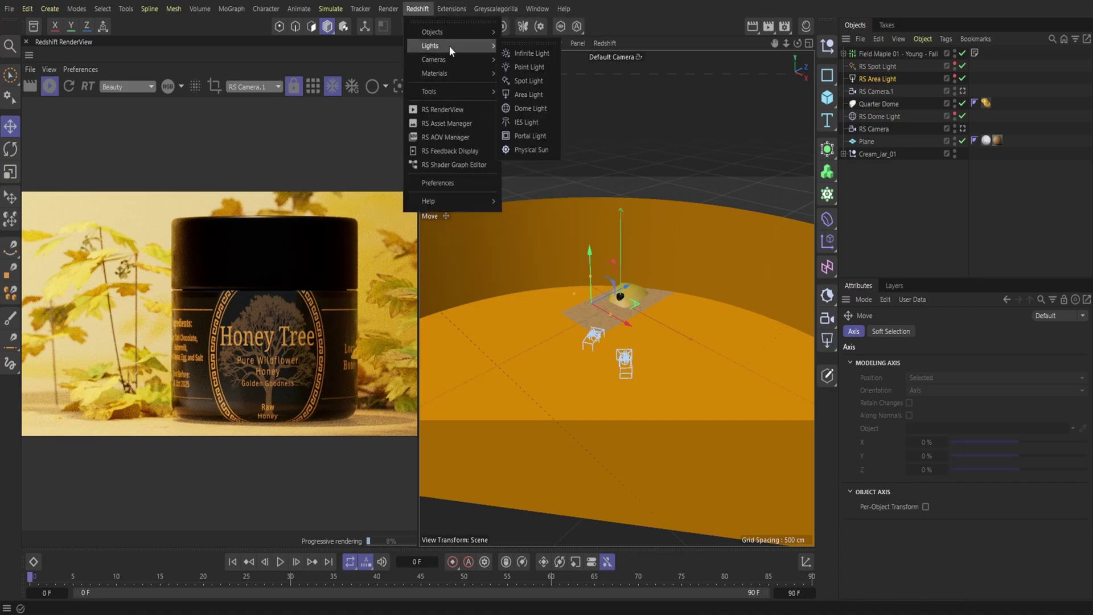
left_click(520, 80)
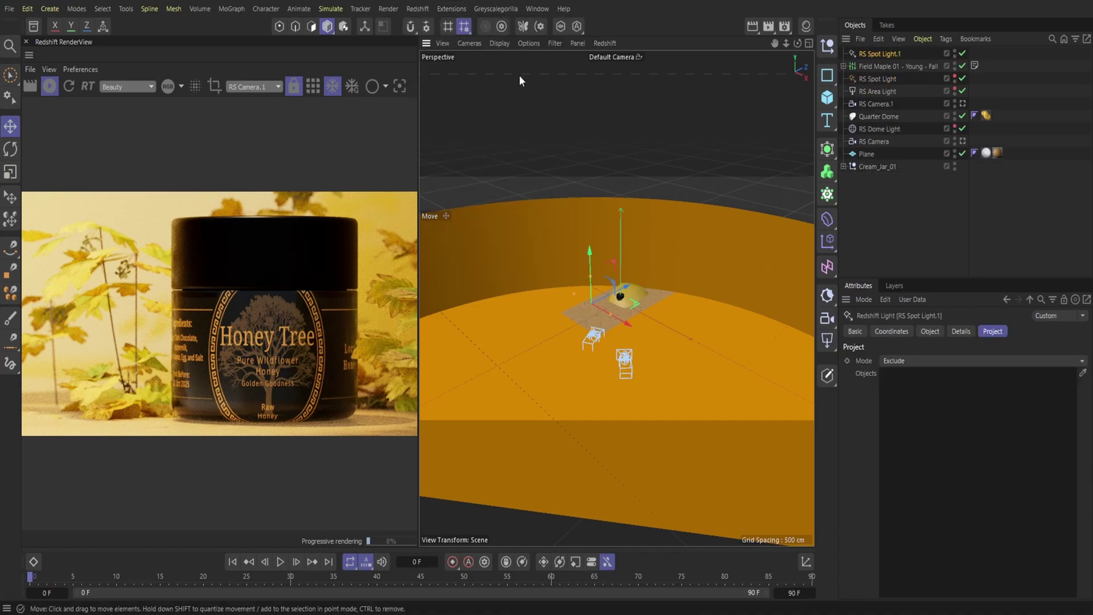
left_click_drag(636, 295, 592, 344)
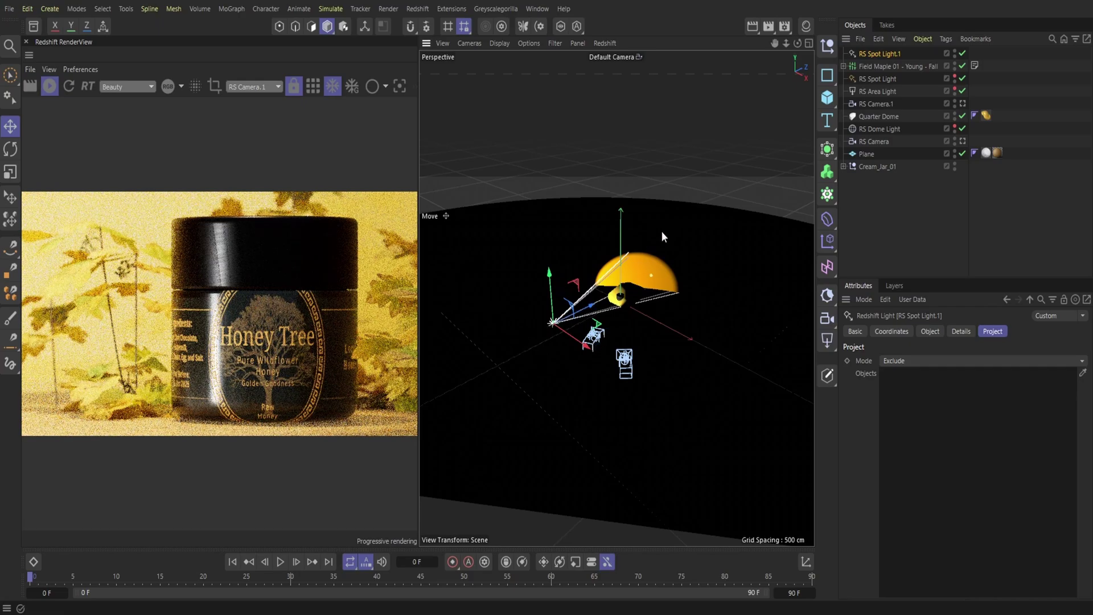
Step: Raise the new spot light above the jar's height and rotate it to point straight down
left_click_drag(786, 46, 763, 85)
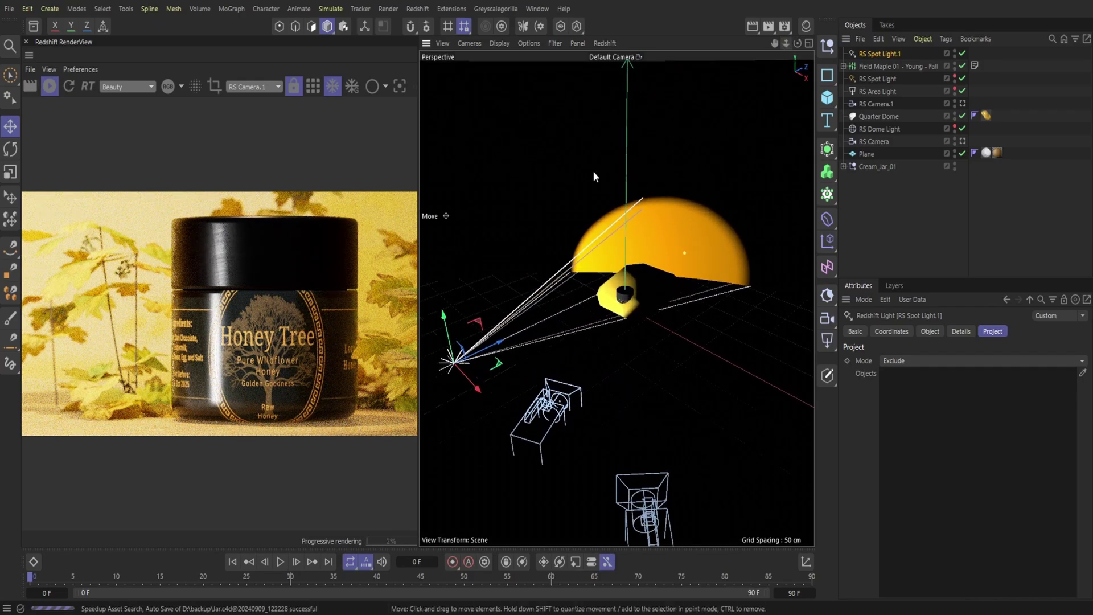
left_click(11, 126)
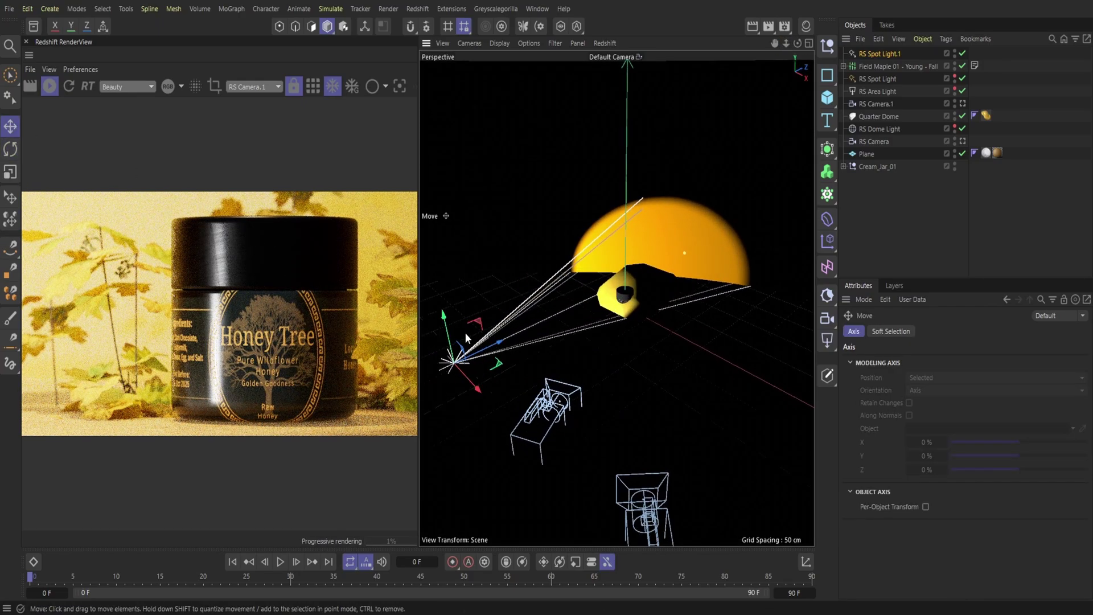
left_click_drag(453, 342, 609, 280)
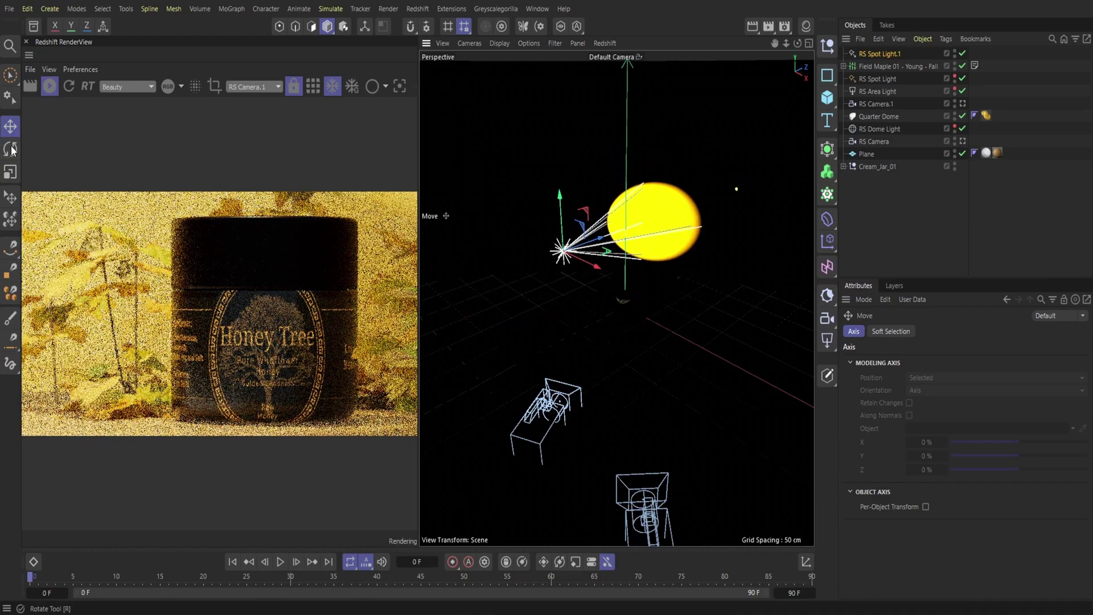
key("r")
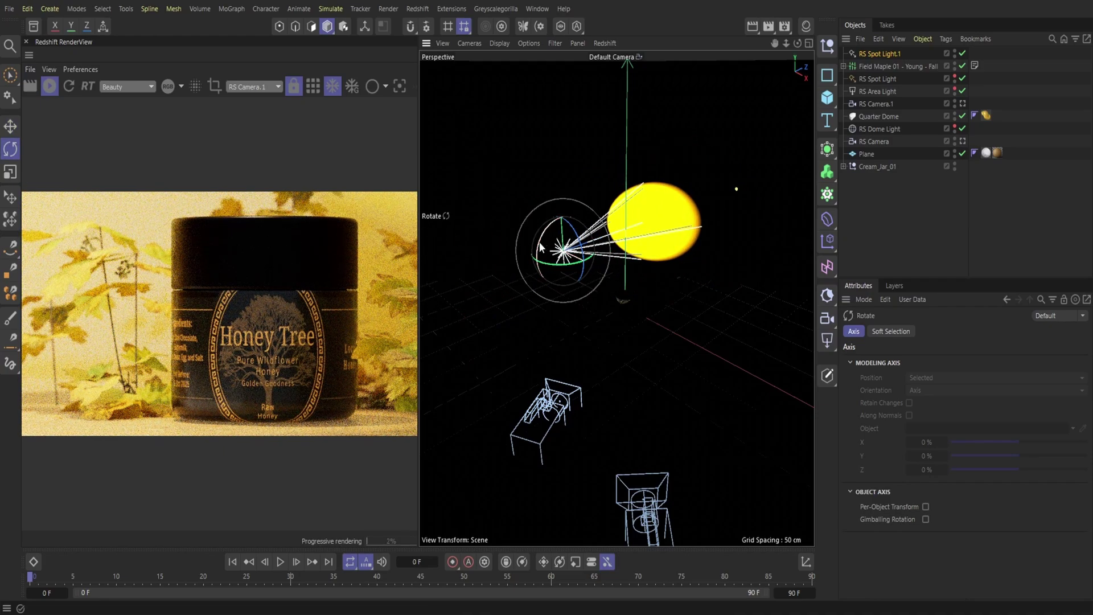
left_click_drag(539, 235, 573, 228)
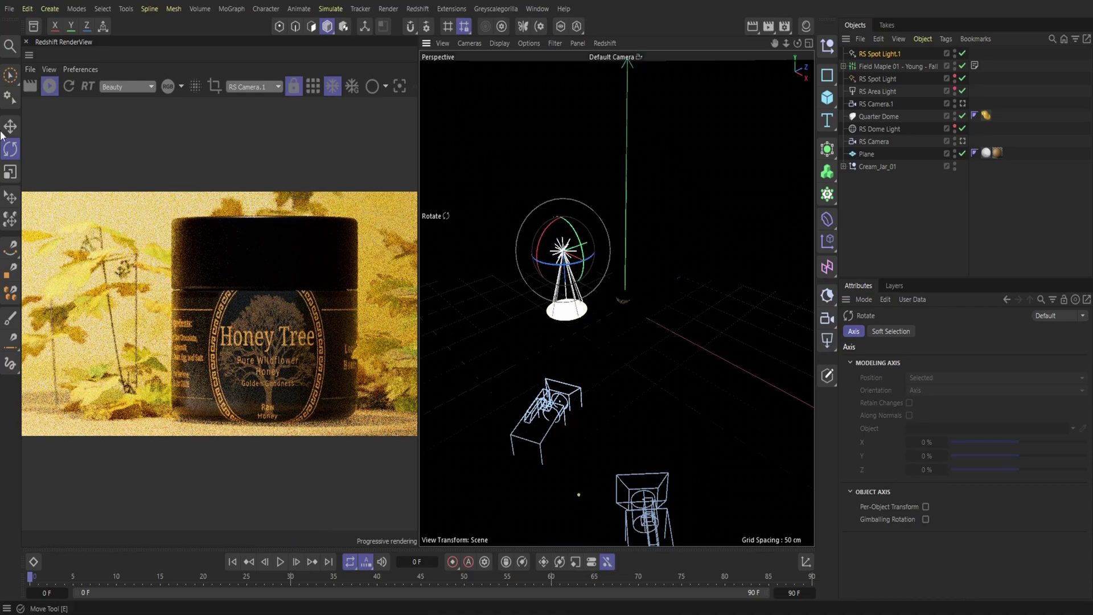
Step: Move the new spot light over the jar and foliage, then raise it about 179 cm
key("e")
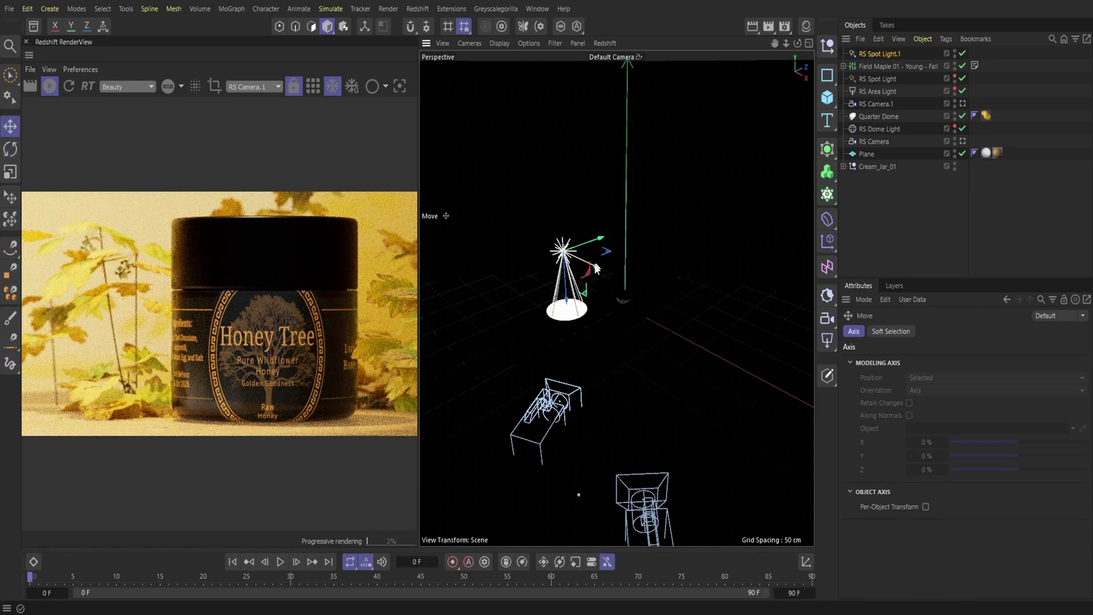
left_click_drag(597, 268, 639, 228)
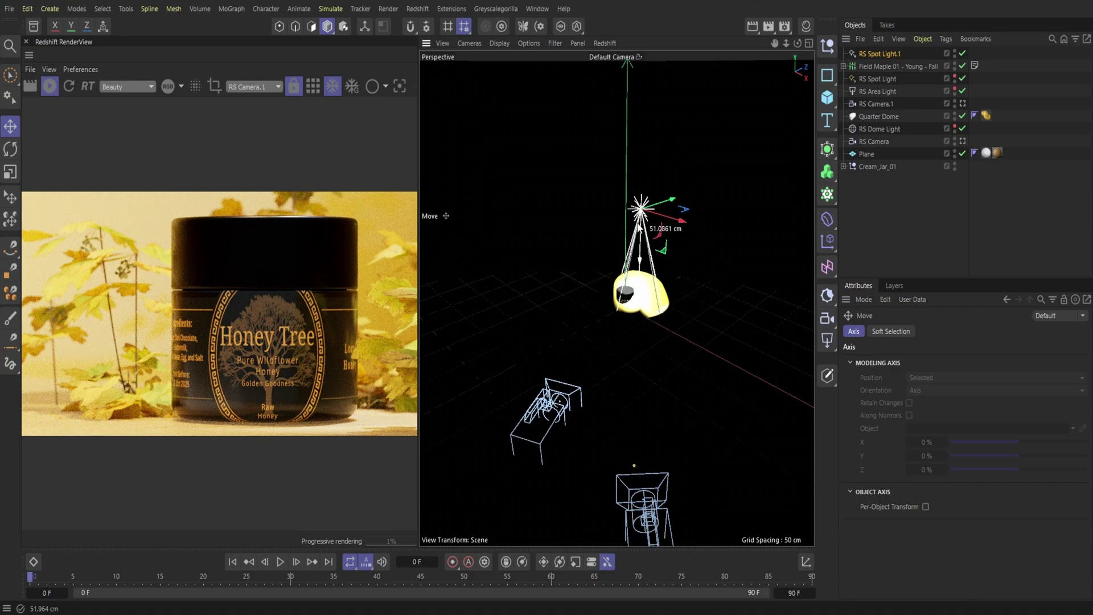
left_click_drag(639, 228, 642, 128)
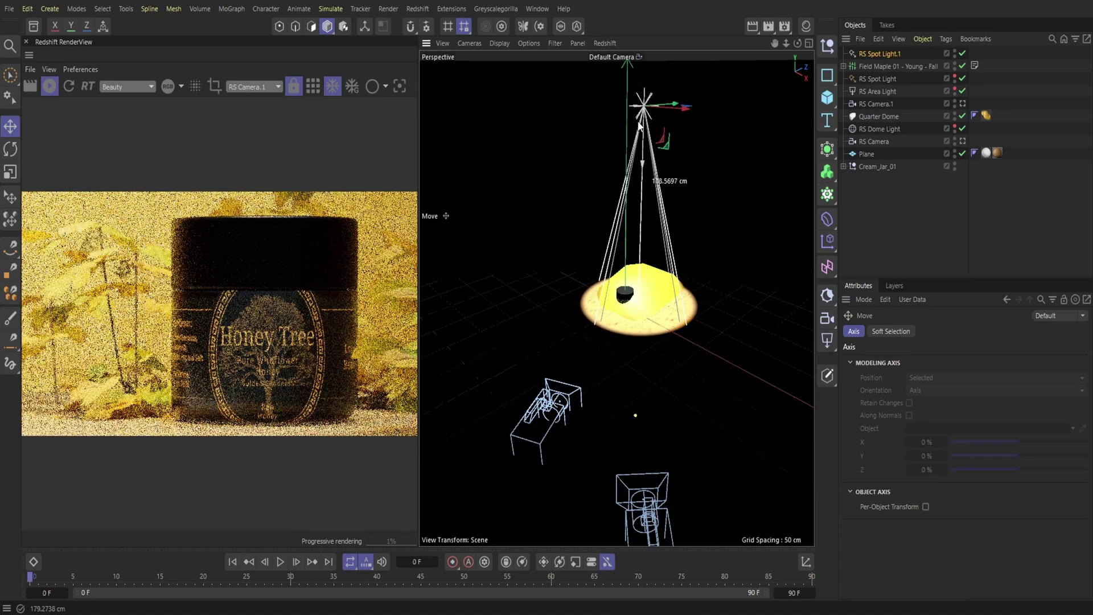
Step: Widen the cone angle of the overhead spot light to 50.1°
left_click(879, 54)
left_click(930, 332)
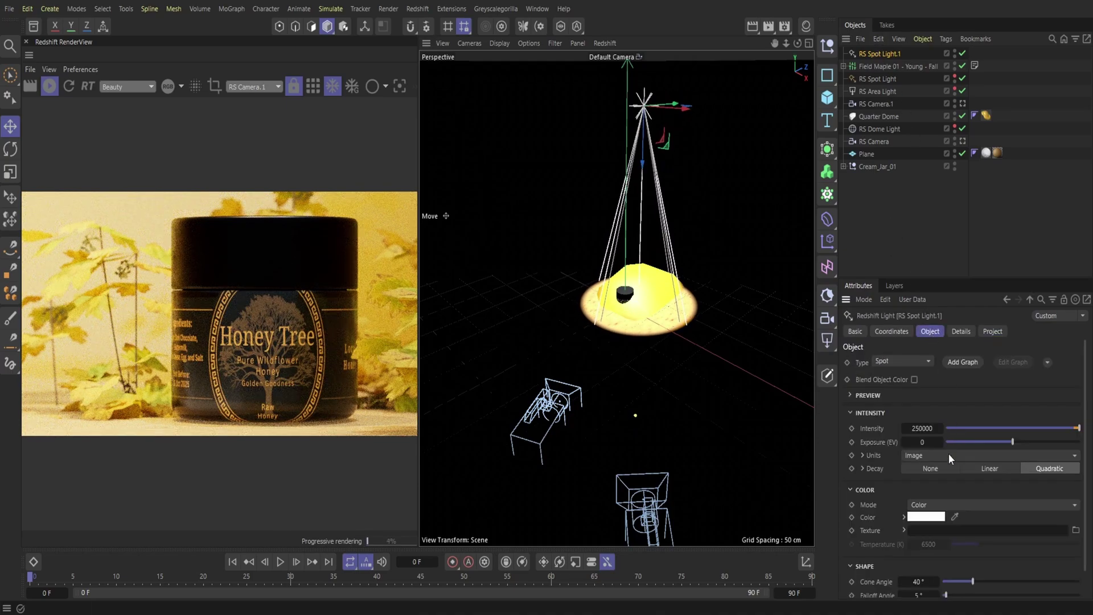
left_click_drag(973, 579, 987, 579)
left_click_drag(981, 581, 982, 581)
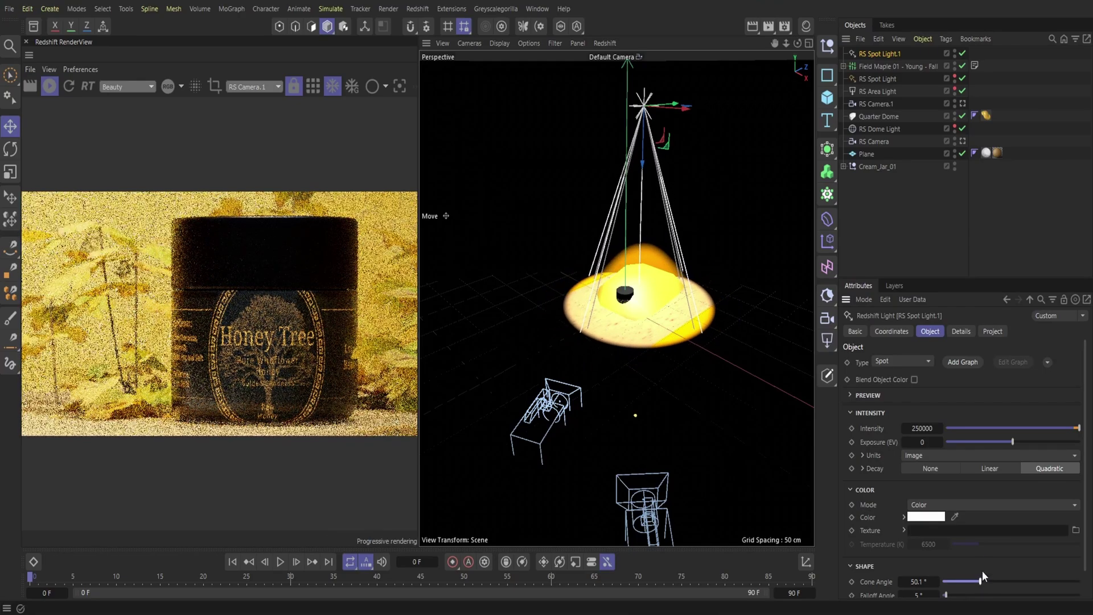
Step: Try an exposure of 2 EV on the overhead spot light, then settle on 1 EV
double_click(922, 442)
type("2")
key("Return")
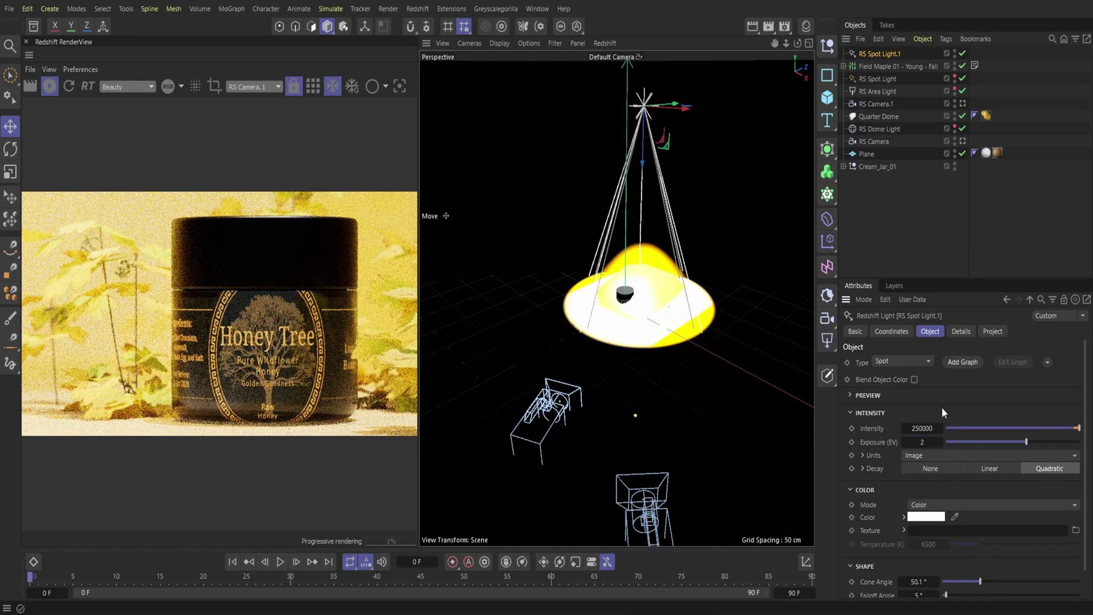
double_click(927, 442)
type("1")
key("Return")
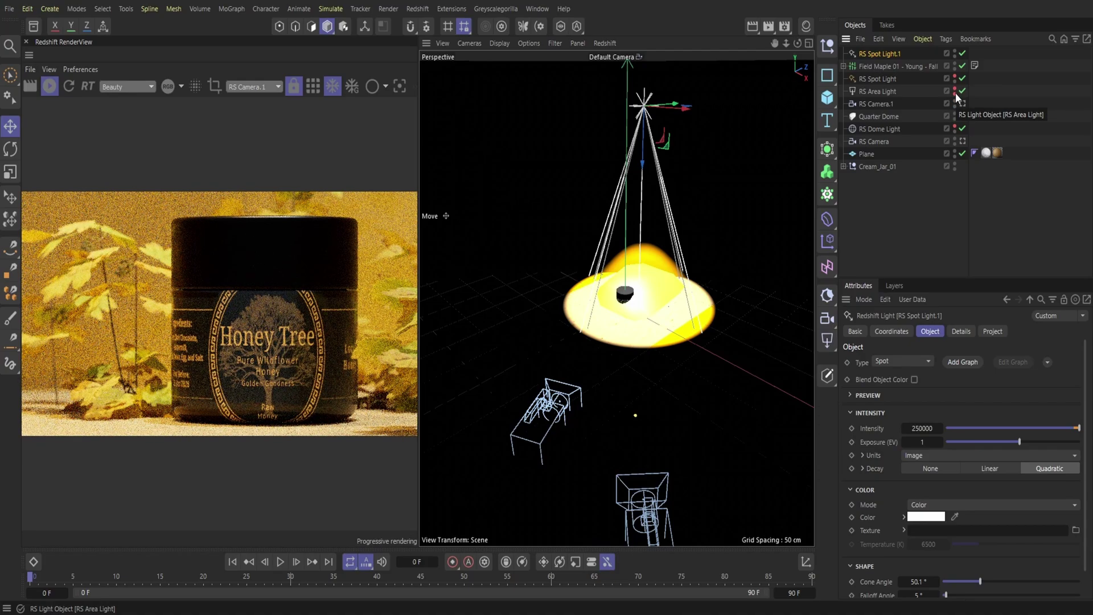
Step: Shift the overhead spot light farther back from the jar and set its exposure to 2 EV
left_click_drag(674, 98, 695, 74)
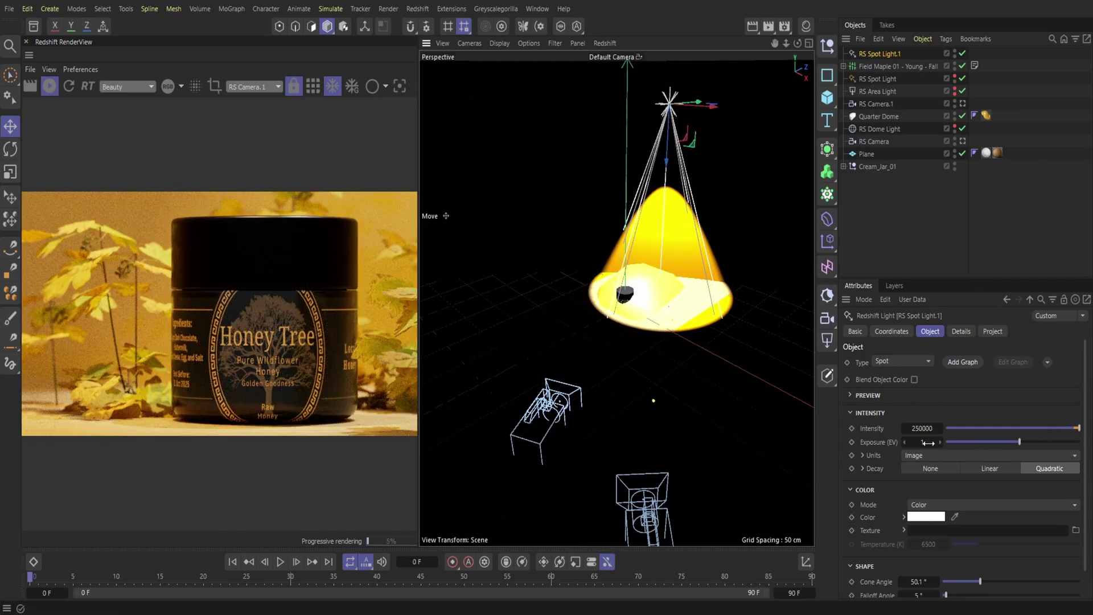
left_click(938, 441)
type("2")
key("Return")
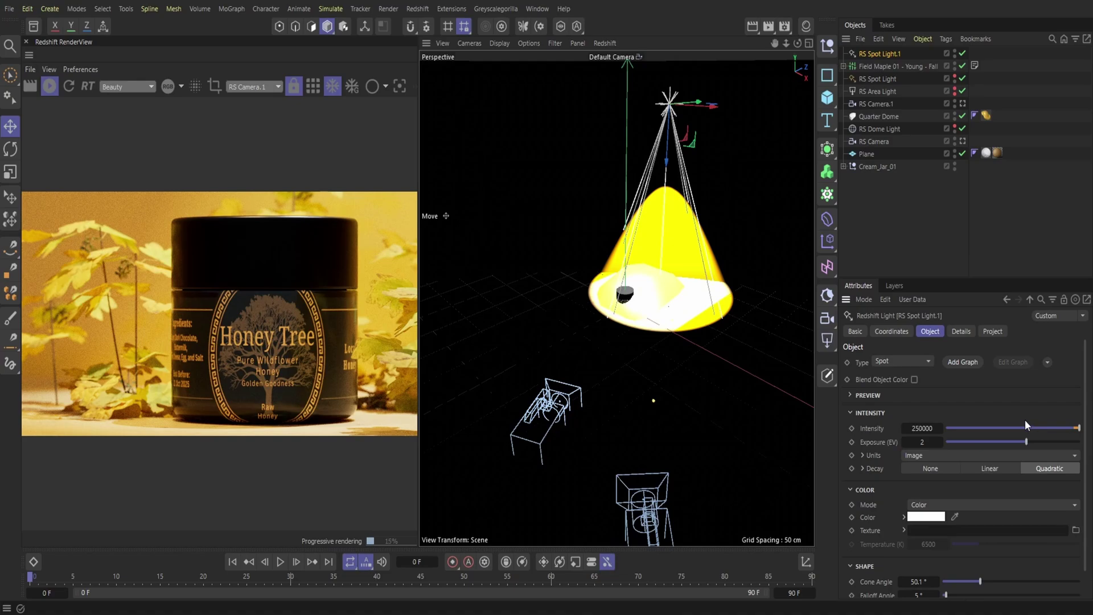
Step: Enable the render view's Bloom post effect and set its Bloom Threshold to 6
left_click(414, 89)
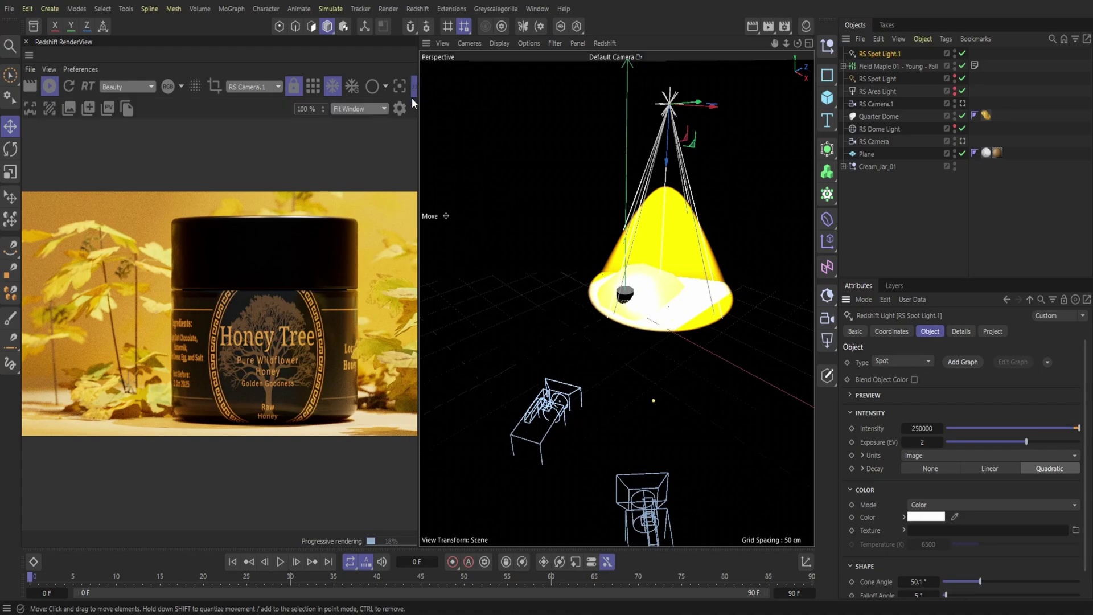
left_click(400, 109)
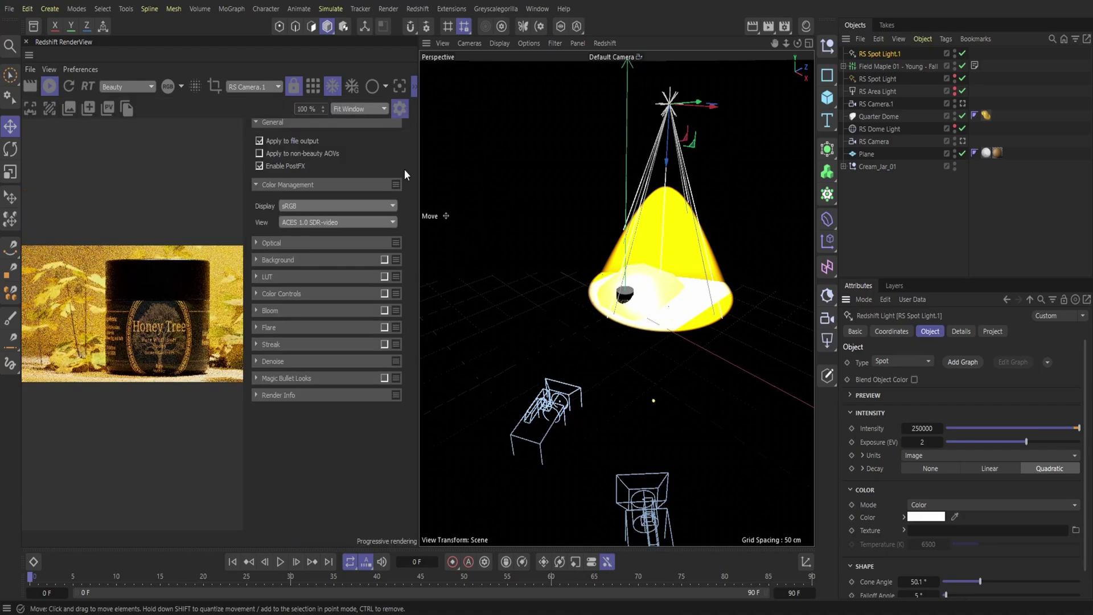
left_click(385, 310)
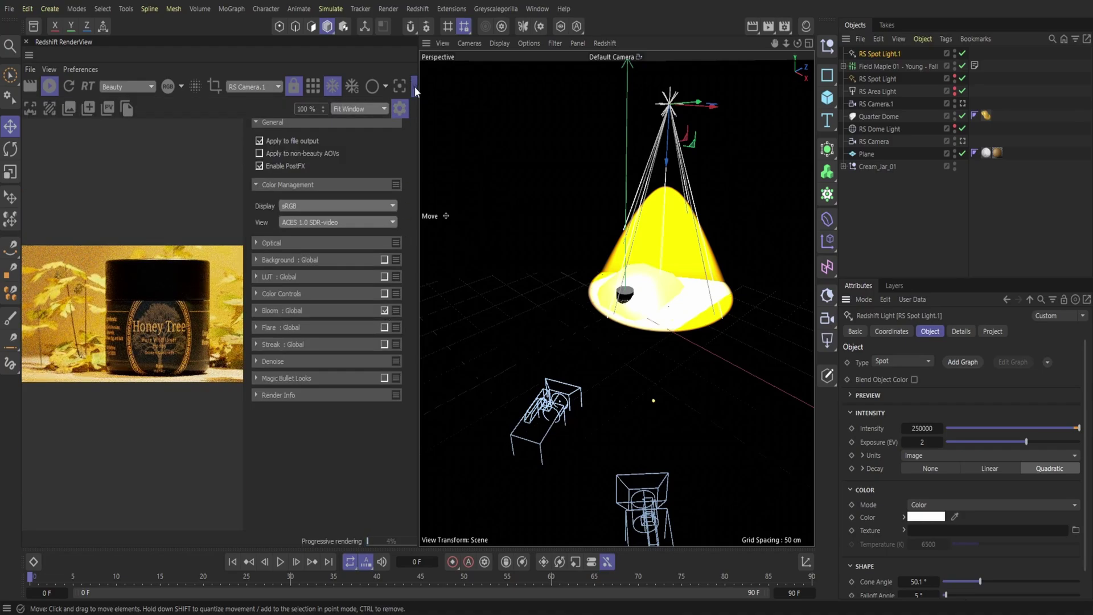
left_click(336, 311)
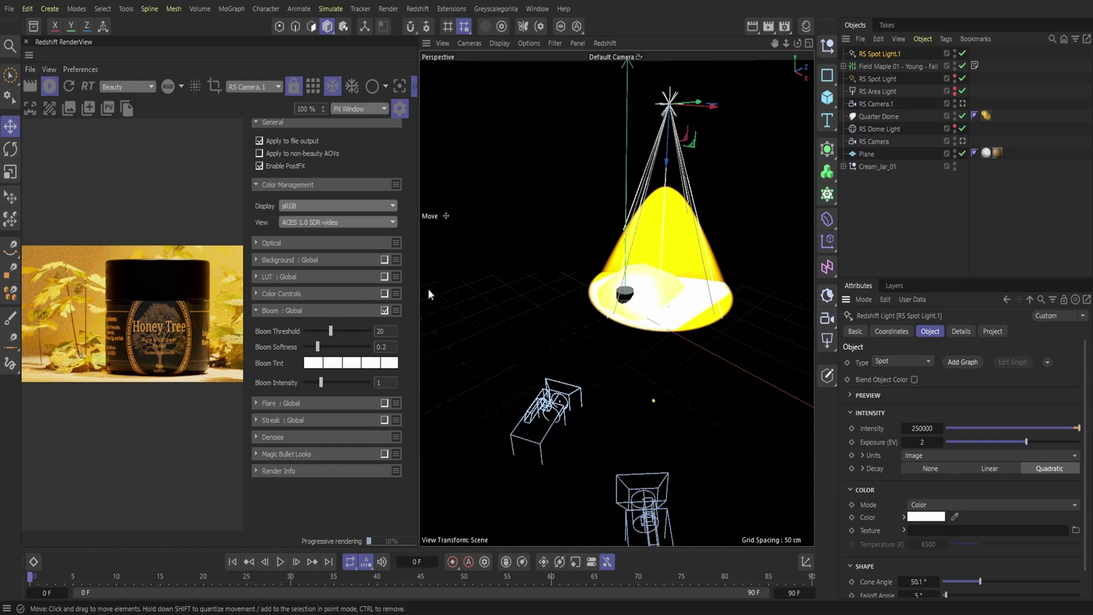
left_click_drag(420, 287, 687, 293)
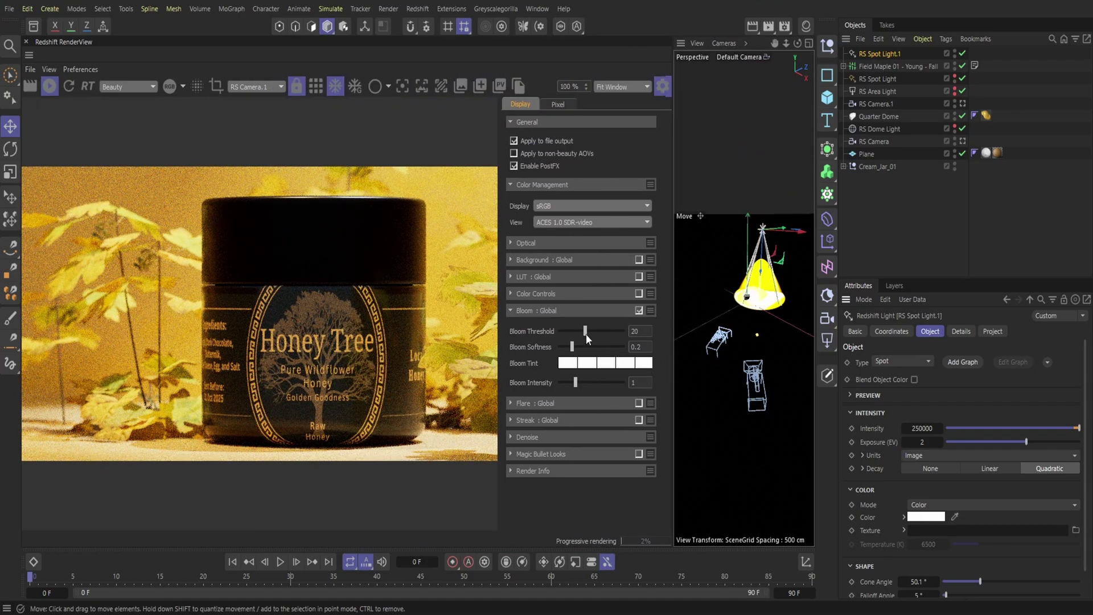
left_click_drag(586, 336, 567, 335)
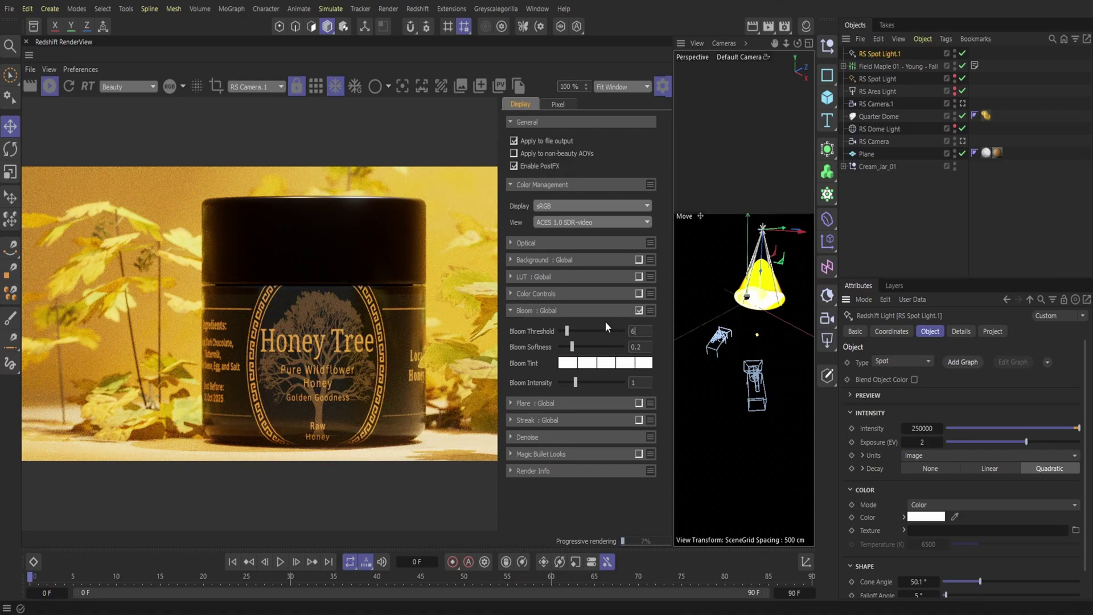
key("Return")
Step: Try warm tints with a 41° hue on the overhead spot light, then return its color to white
left_click(933, 517)
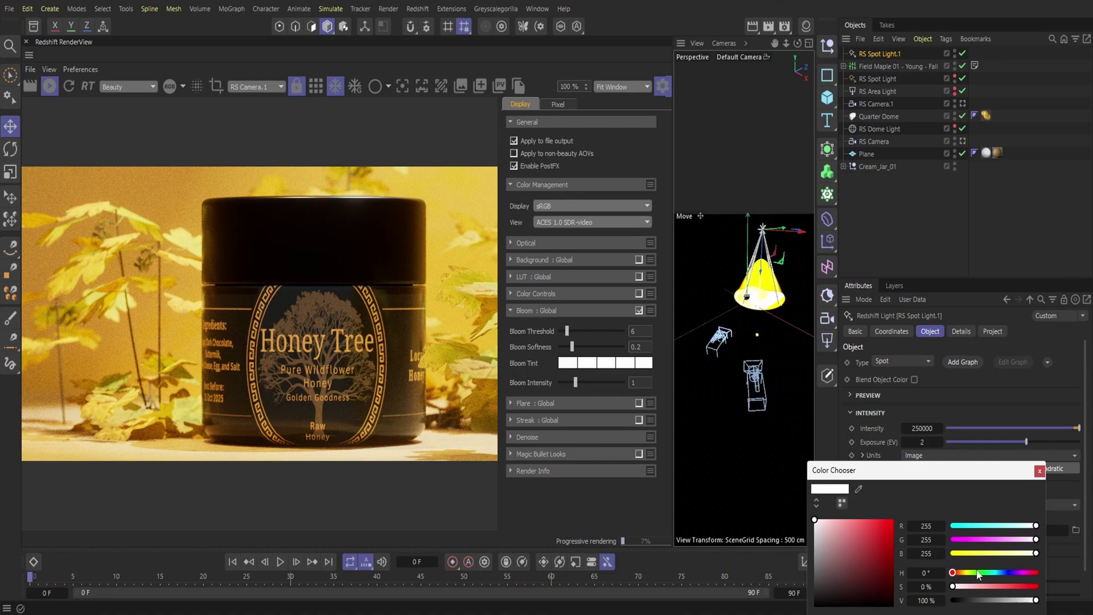
left_click(962, 573)
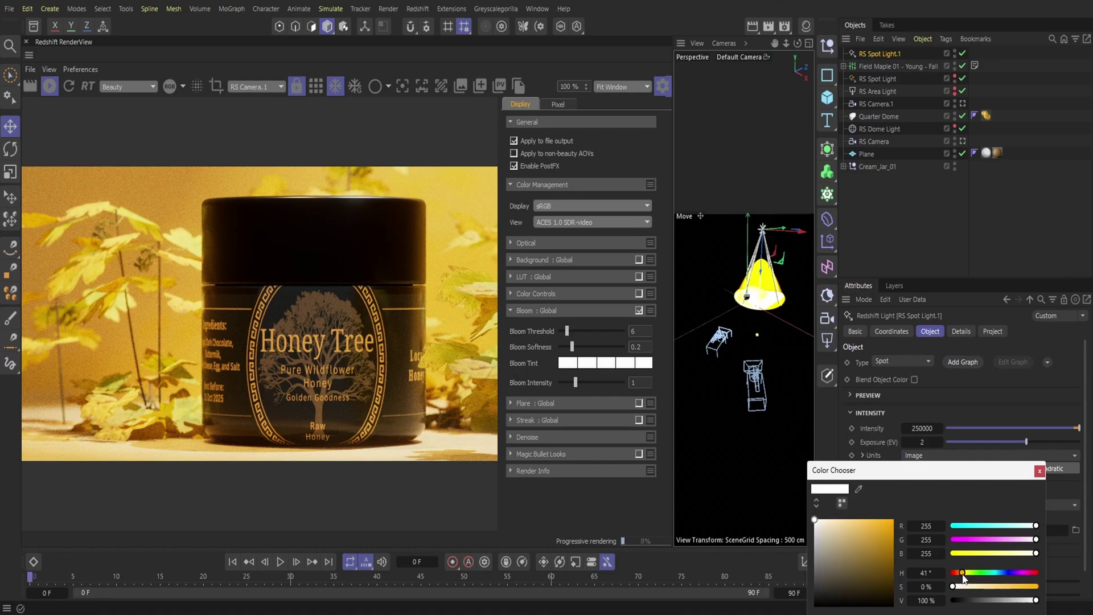
left_click(834, 521)
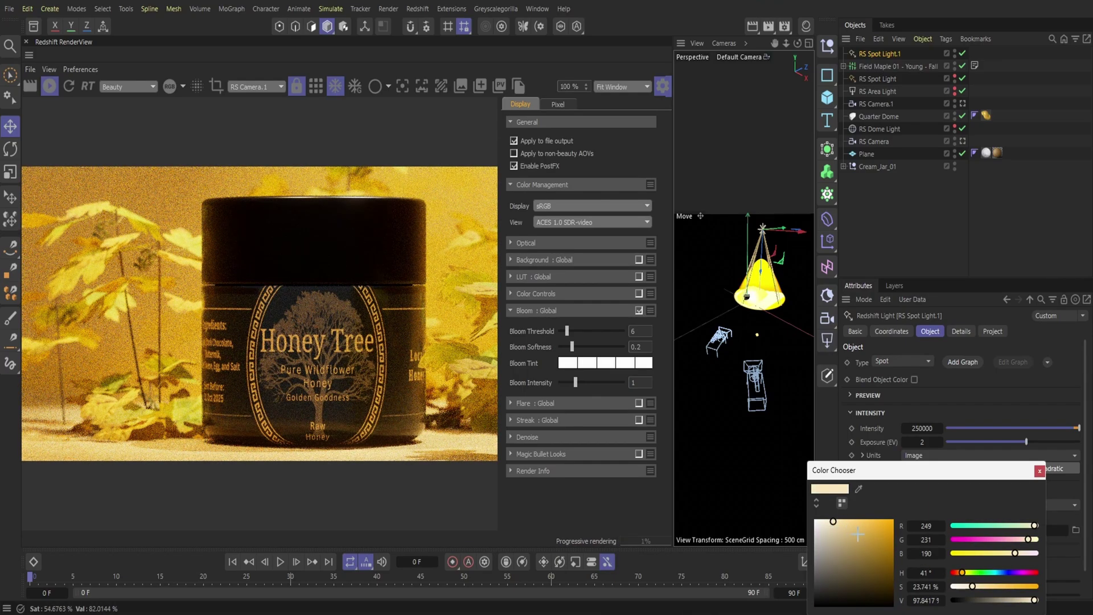
left_click(863, 527)
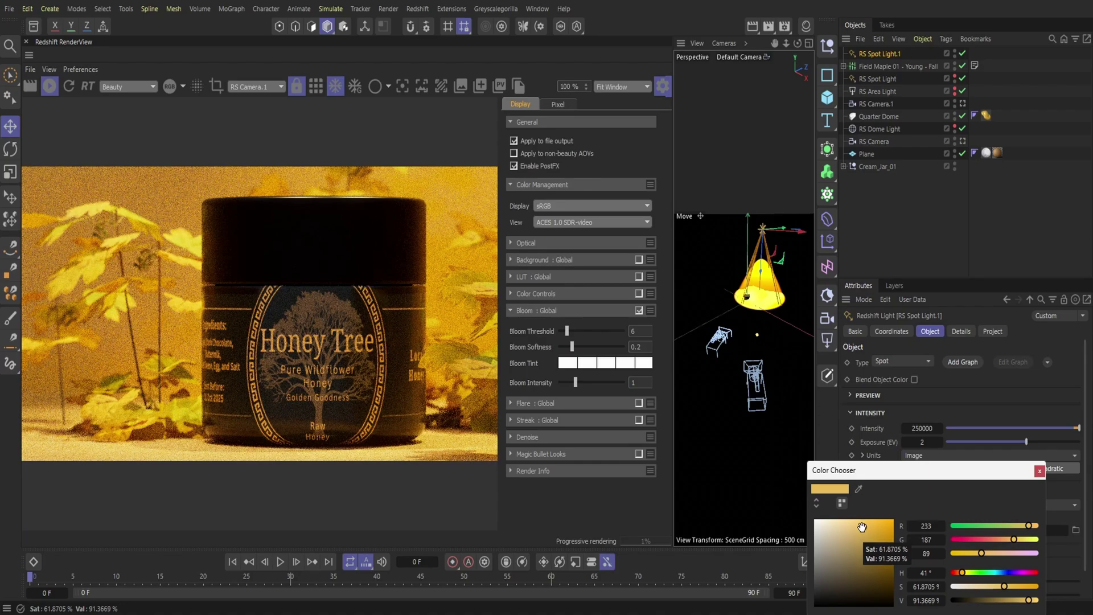
left_click(830, 522)
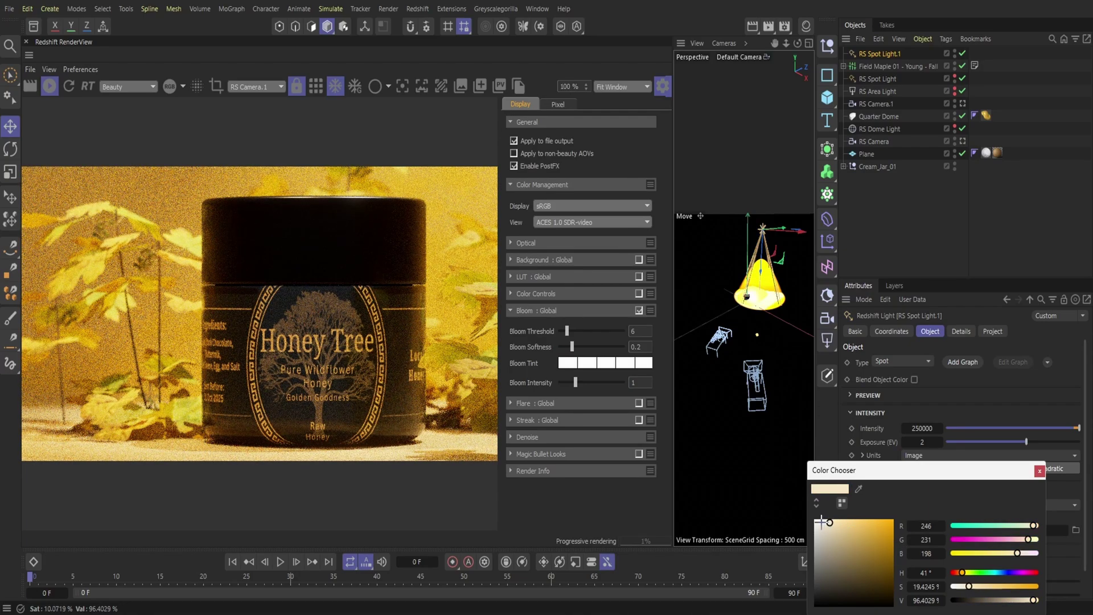
left_click(821, 522)
left_click(816, 520)
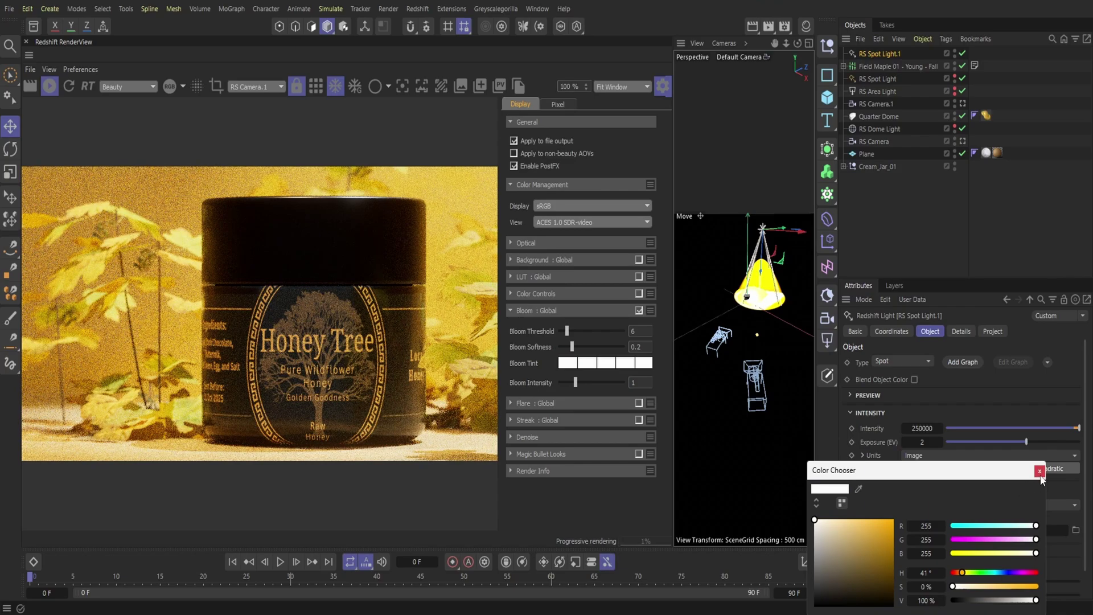
left_click(1039, 472)
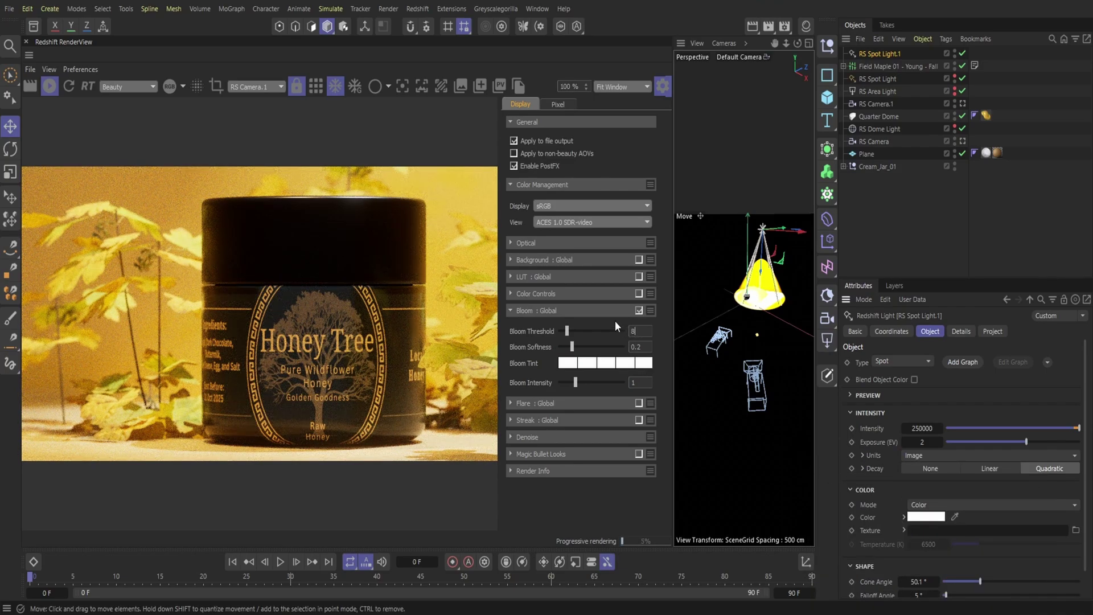
Step: Set the Bloom Threshold to 8, hide the render view settings and give the viewport more width
key("Return")
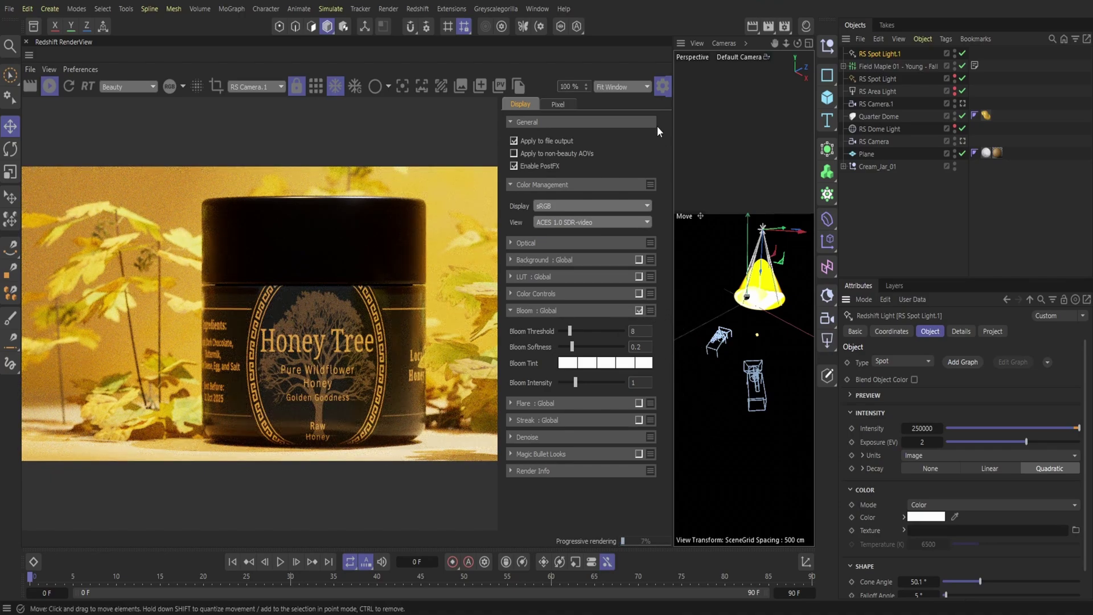
left_click(664, 86)
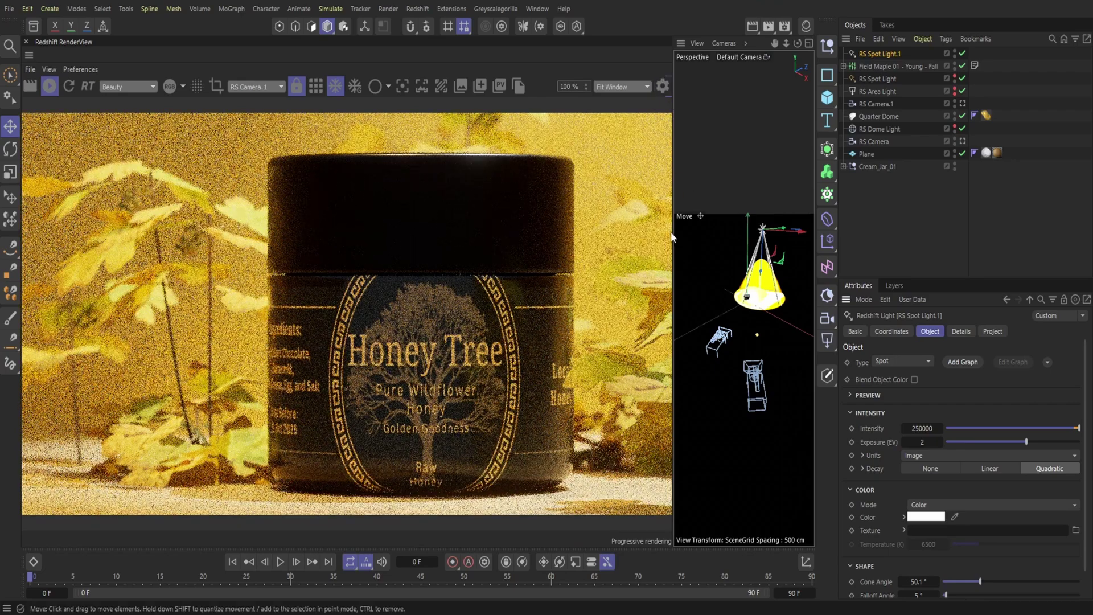
left_click_drag(674, 235, 536, 234)
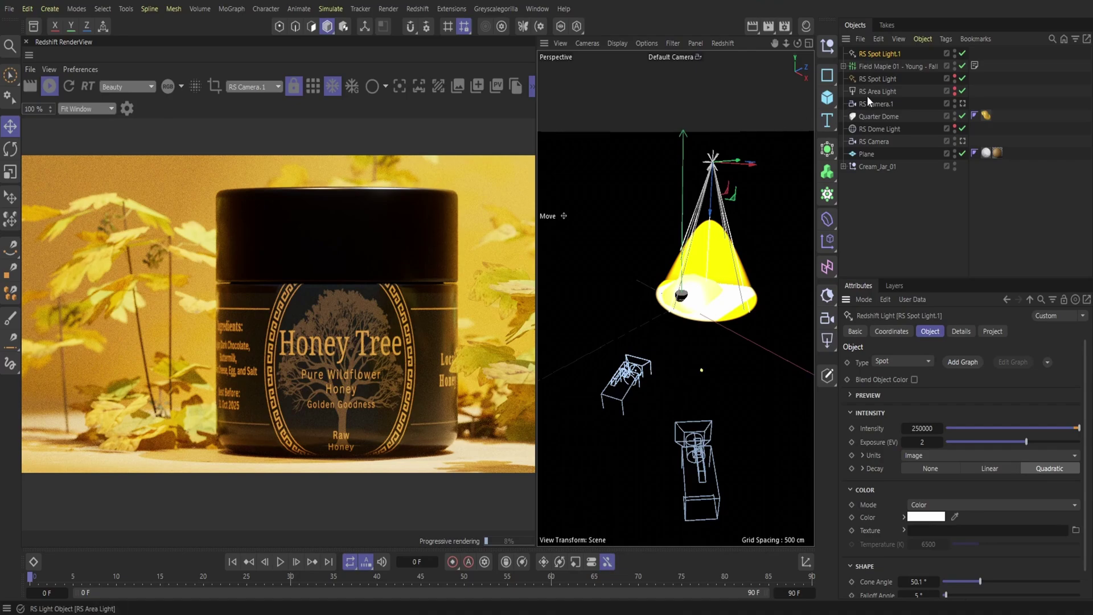
Step: Add another Redshift spot light and move it beside the jar at ground level
left_click(417, 8)
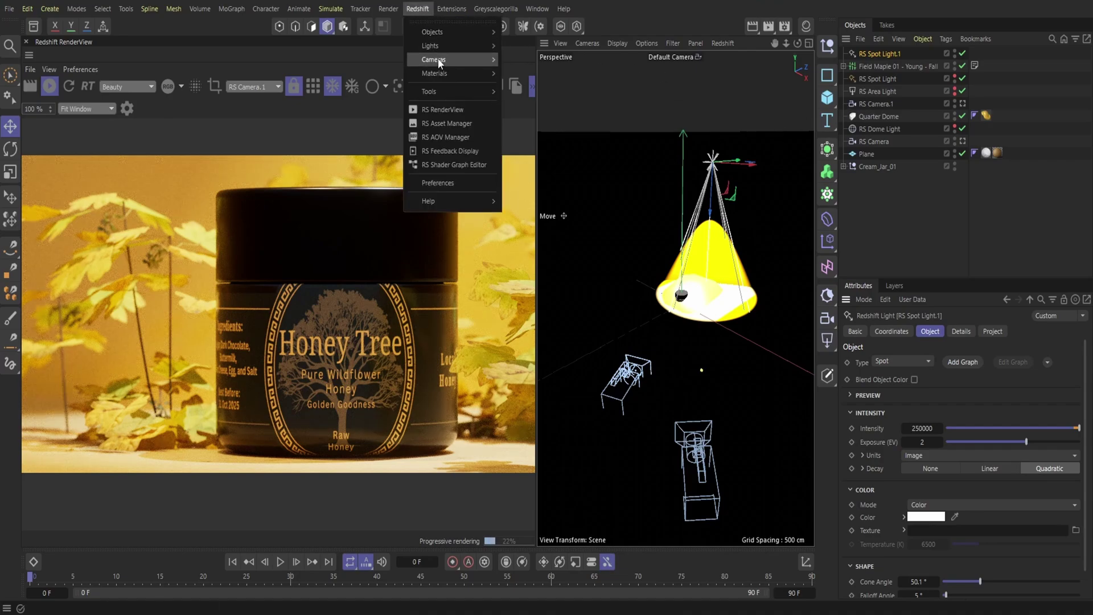
mouse_move(437, 52)
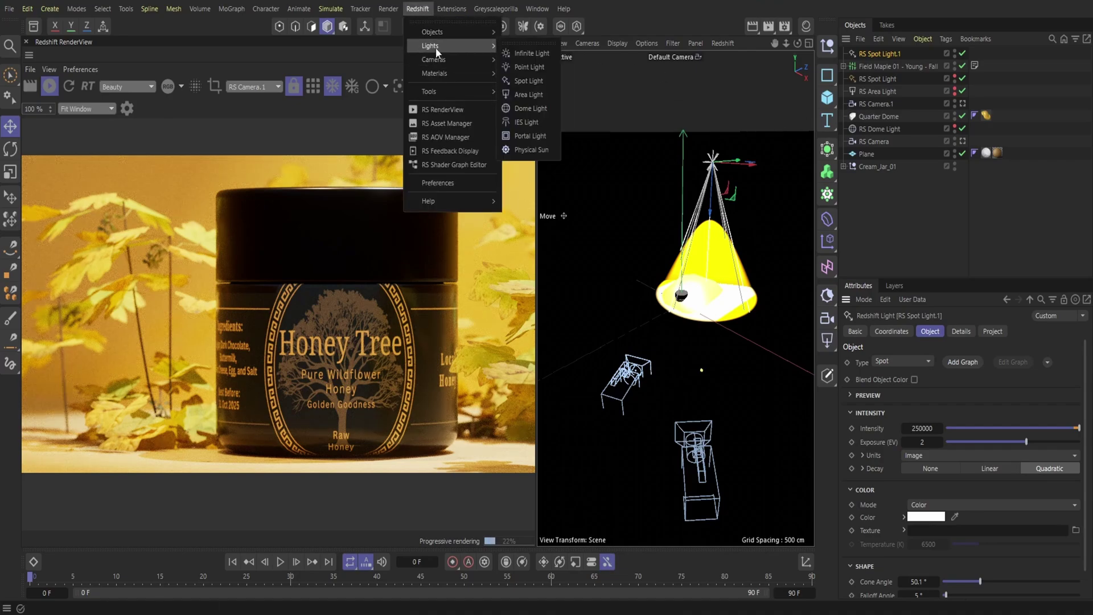
left_click(531, 81)
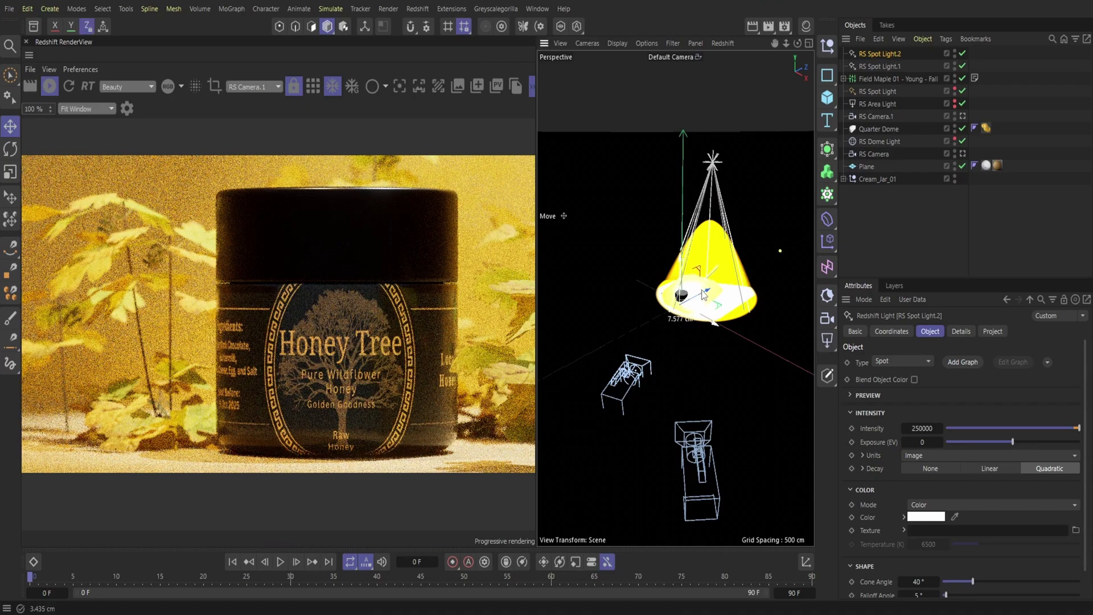
mouse_move(705, 294)
left_mouse_down()
mouse_move(684, 259)
mouse_move(665, 290)
mouse_move(680, 305)
mouse_move(687, 296)
left_mouse_up()
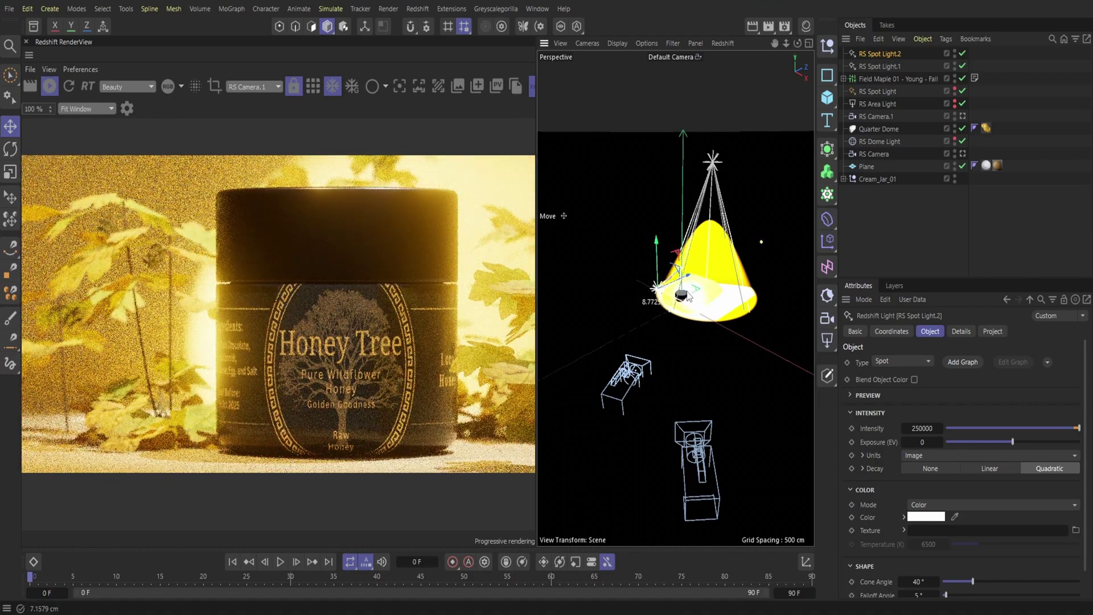
left_click(694, 296)
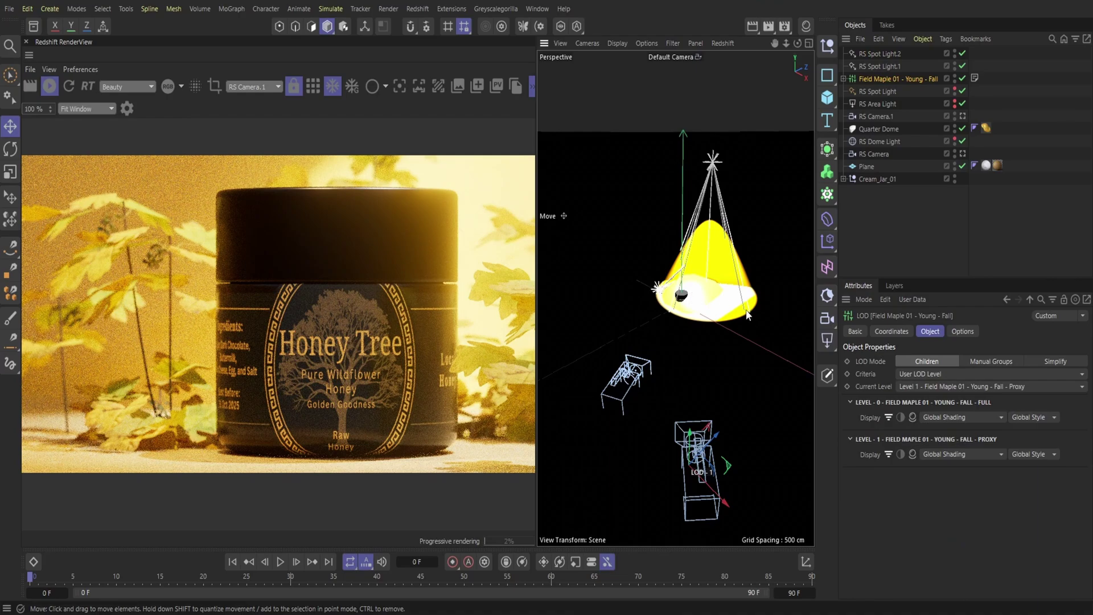
left_click(880, 54)
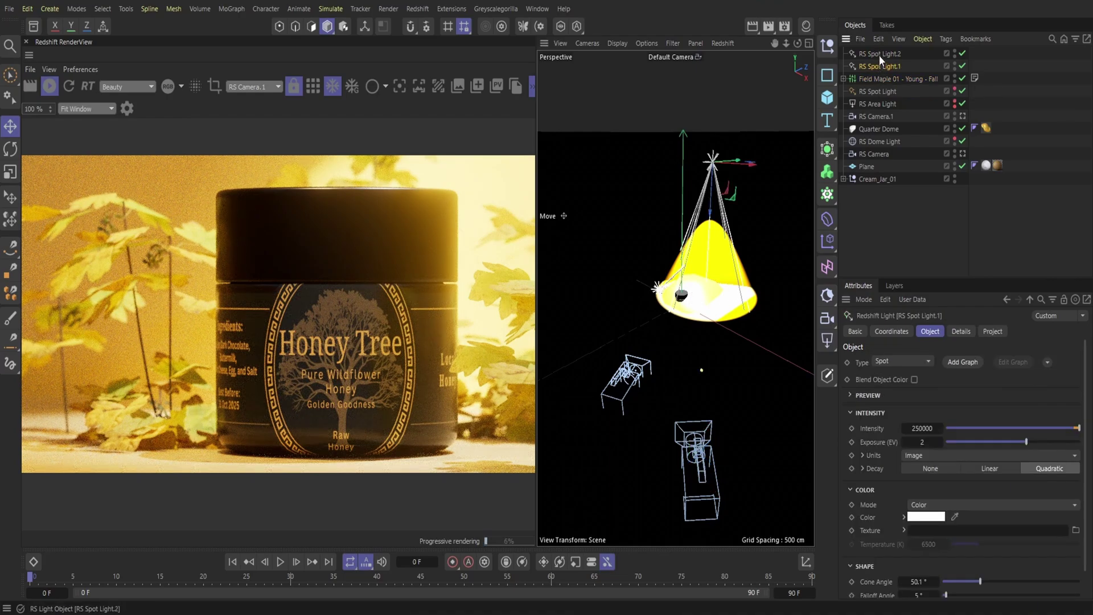
left_click_drag(699, 289, 680, 279)
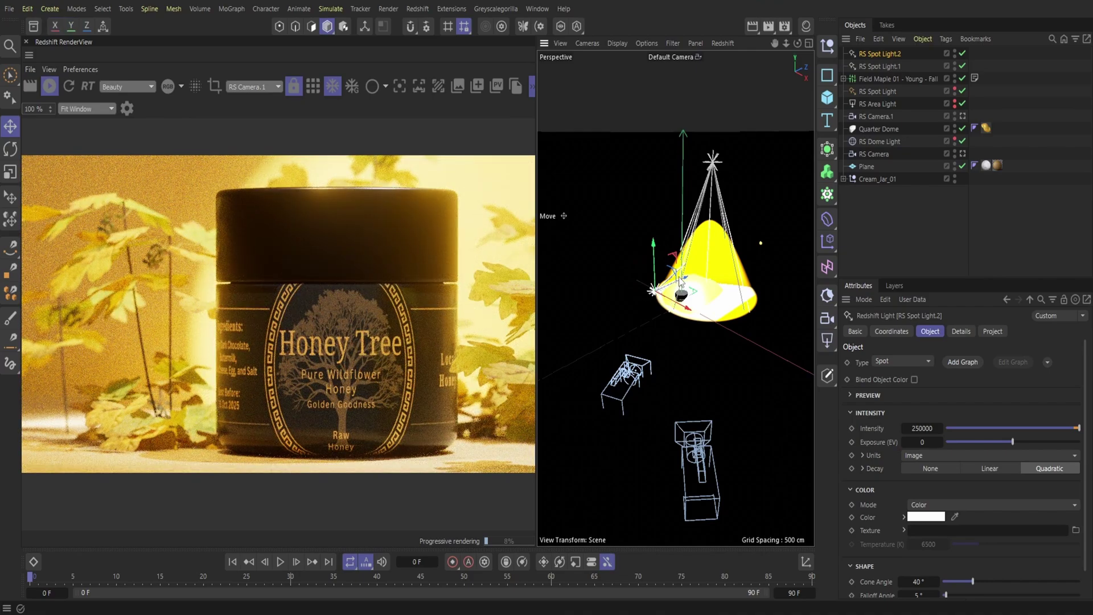
Step: Raise the newest spot light above the jar and rotate it to point downward
left_click(956, 67)
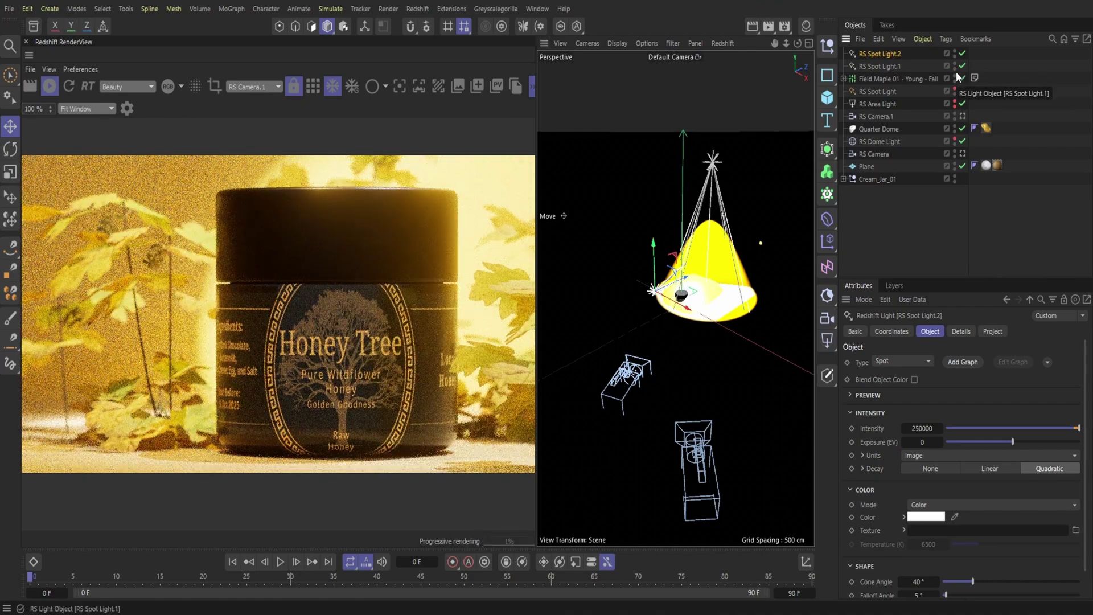
left_click_drag(643, 316, 729, 231)
key("r")
key("e")
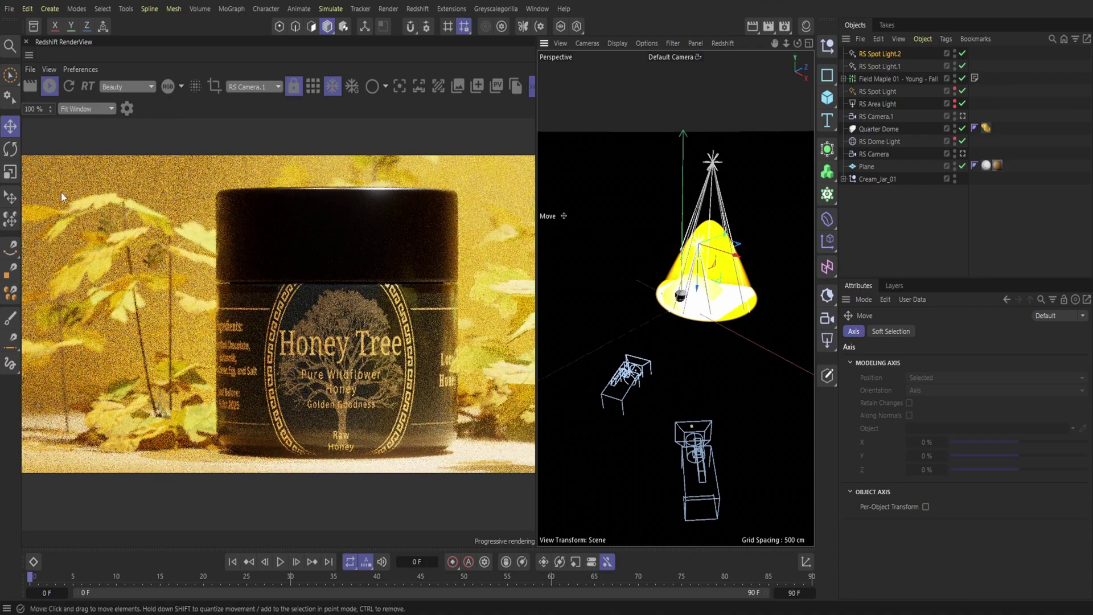
Step: Tilt the newest spot light toward the jar and slightly adjust its position above the scene
key("r")
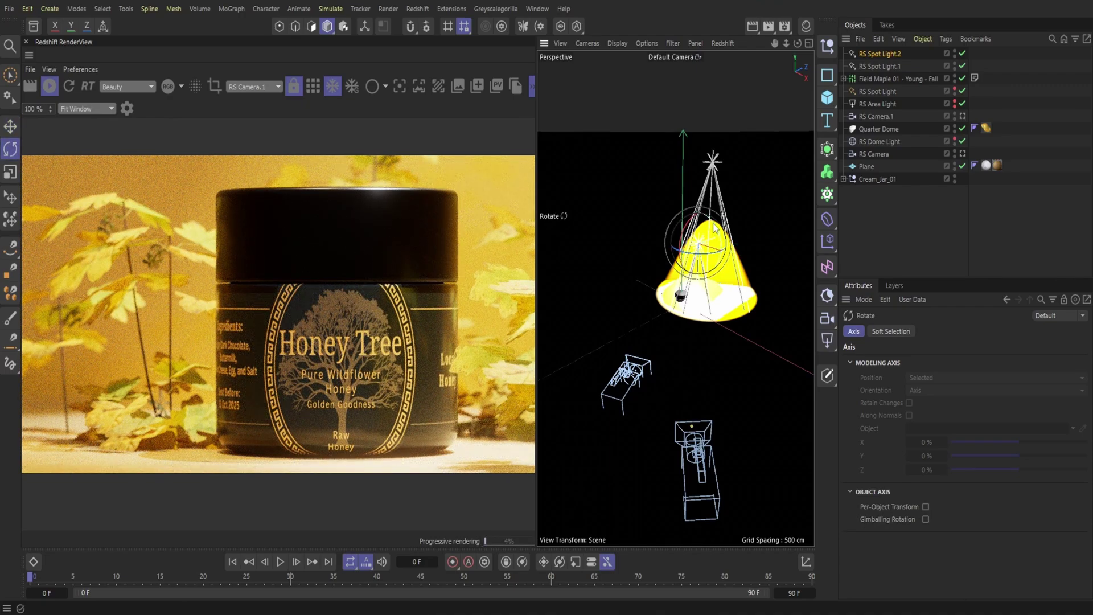
left_click_drag(715, 232, 717, 233)
left_click_drag(786, 43, 793, 44)
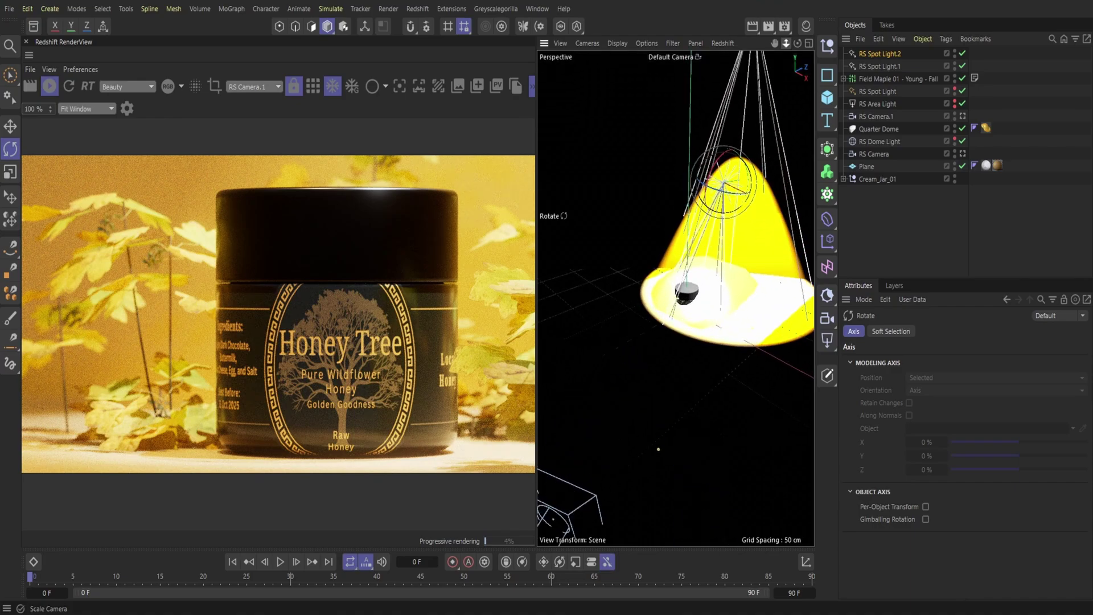
key("e")
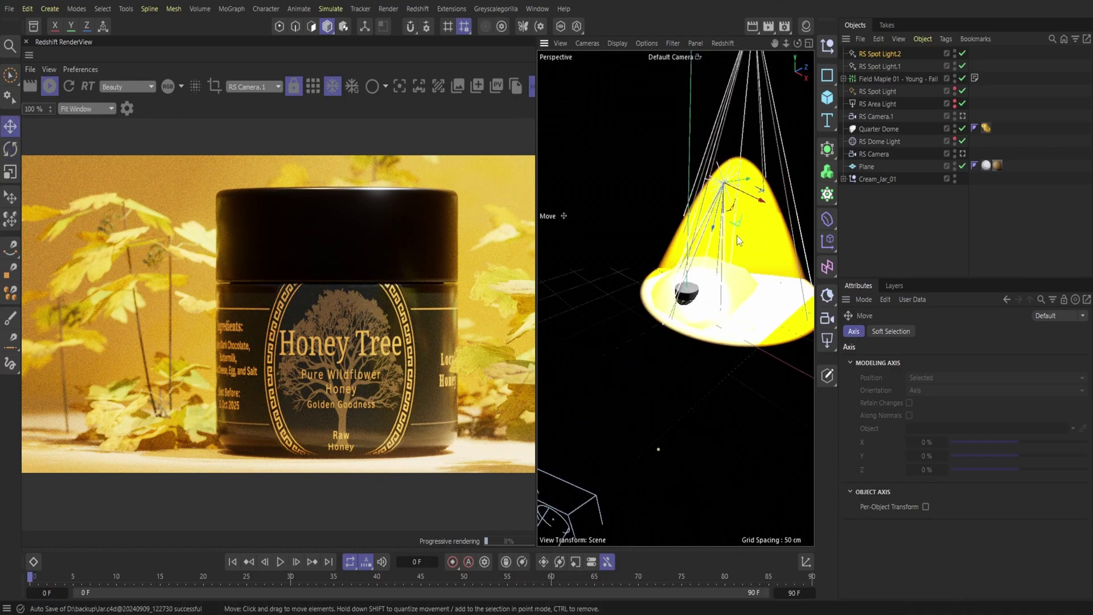
left_click_drag(725, 200, 740, 185)
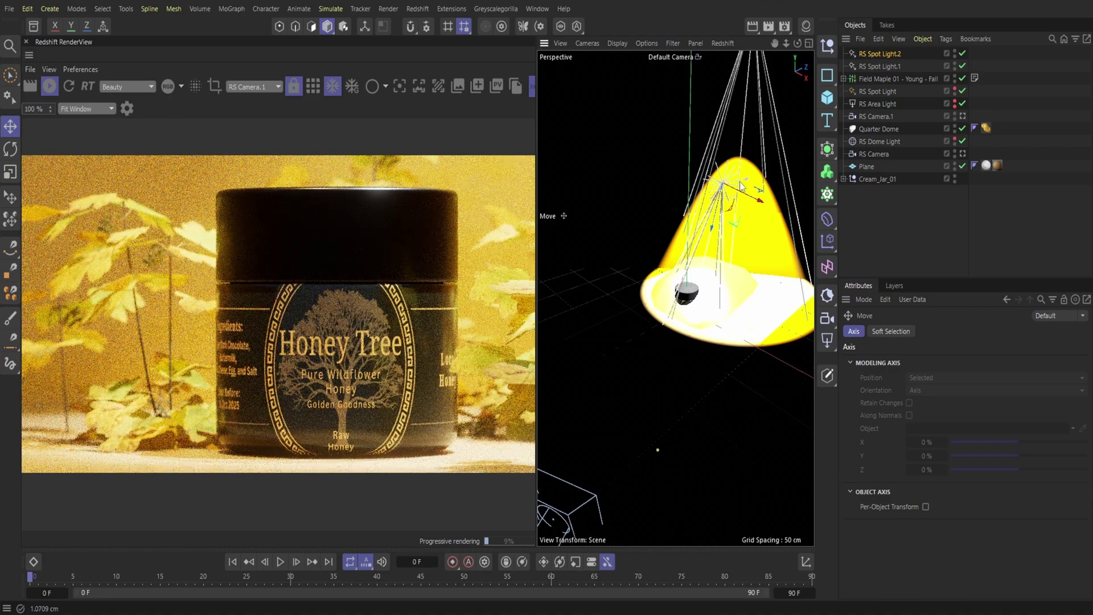